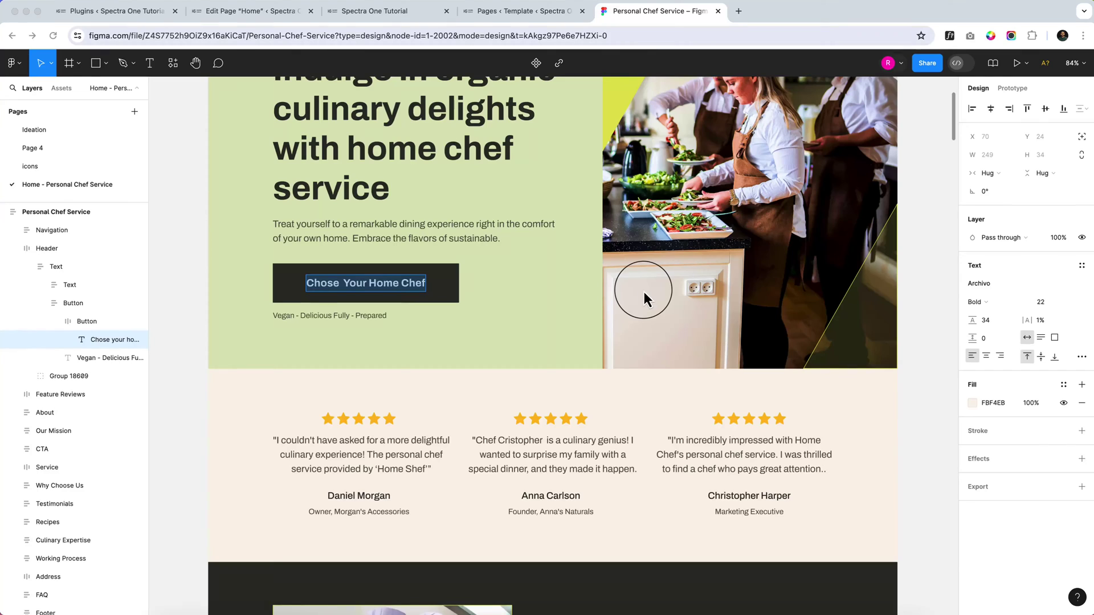
{"action": "scroll", "coordinate": [686, 358], "scroll_direction": "up", "scroll_amount": 3}
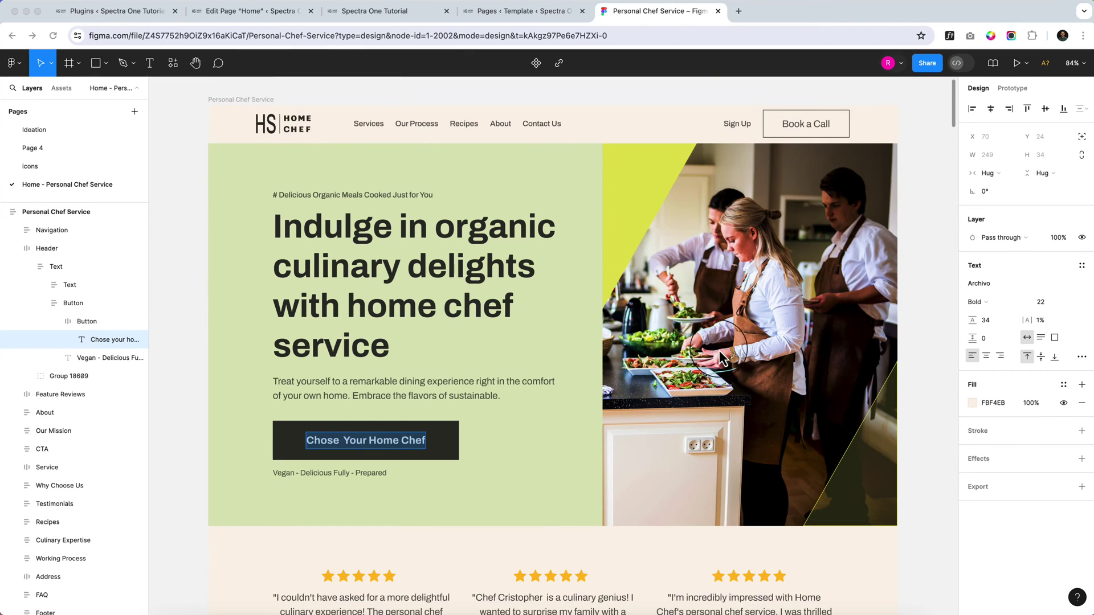
{"action": "key", "text": "BackSpace"}
{"action": "double_click", "coordinate": [559, 266]}
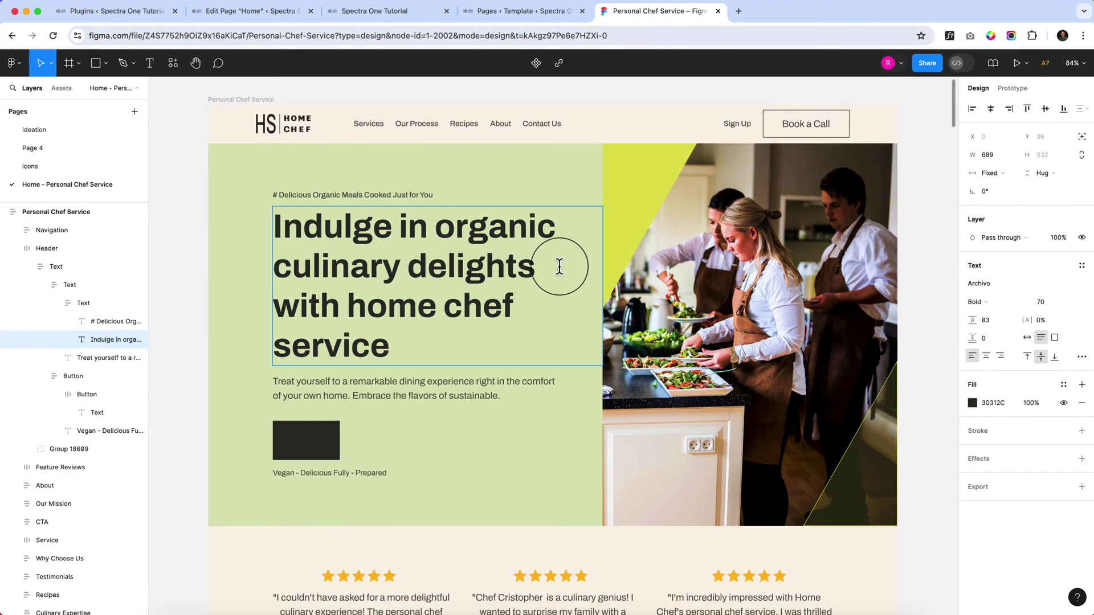
{"action": "key", "text": "ctrl+z"}
{"action": "key", "text": "ctrl+z"}
{"action": "key", "text": "Escape"}
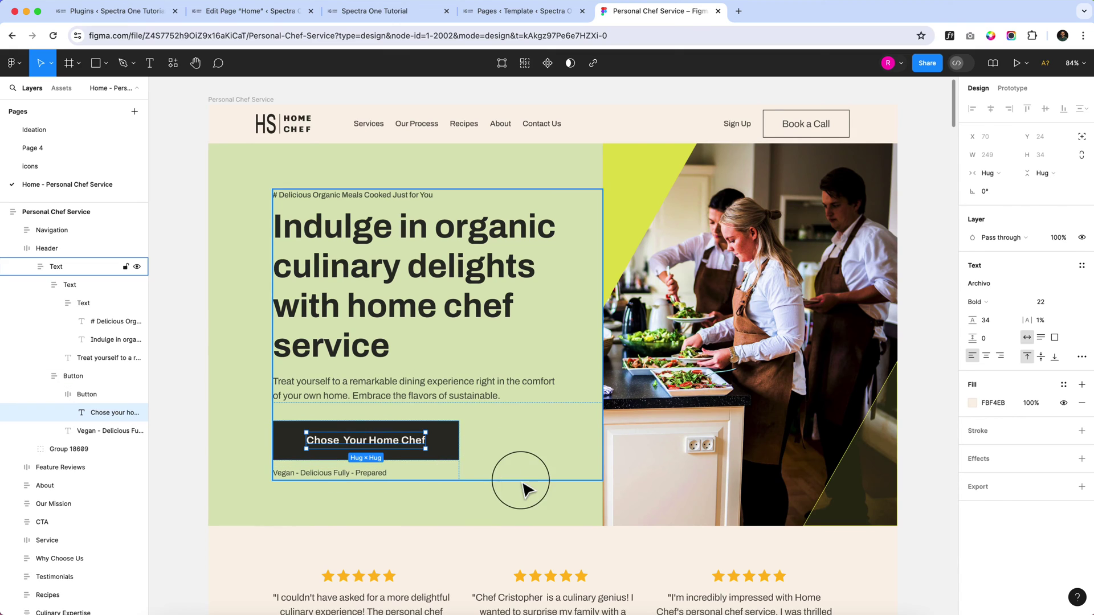
Examine the hero section's text group, headline and surrounding header frame in the design.
{"action": "left_click", "coordinate": [561, 334]}
{"action": "scroll", "coordinate": [535, 357], "scroll_direction": "up", "scroll_amount": 1}
{"action": "scroll", "coordinate": [536, 357], "scroll_direction": "right", "scroll_amount": 1}
{"action": "left_click", "coordinate": [388, 274]}
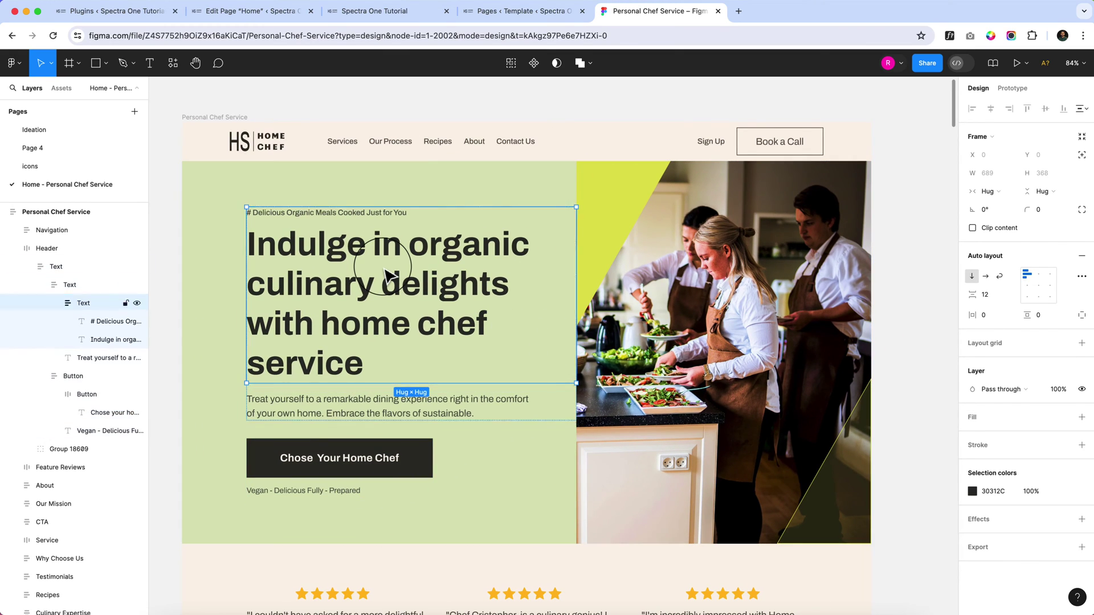
{"action": "left_click", "coordinate": [388, 273]}
{"action": "double_click", "coordinate": [387, 273]}
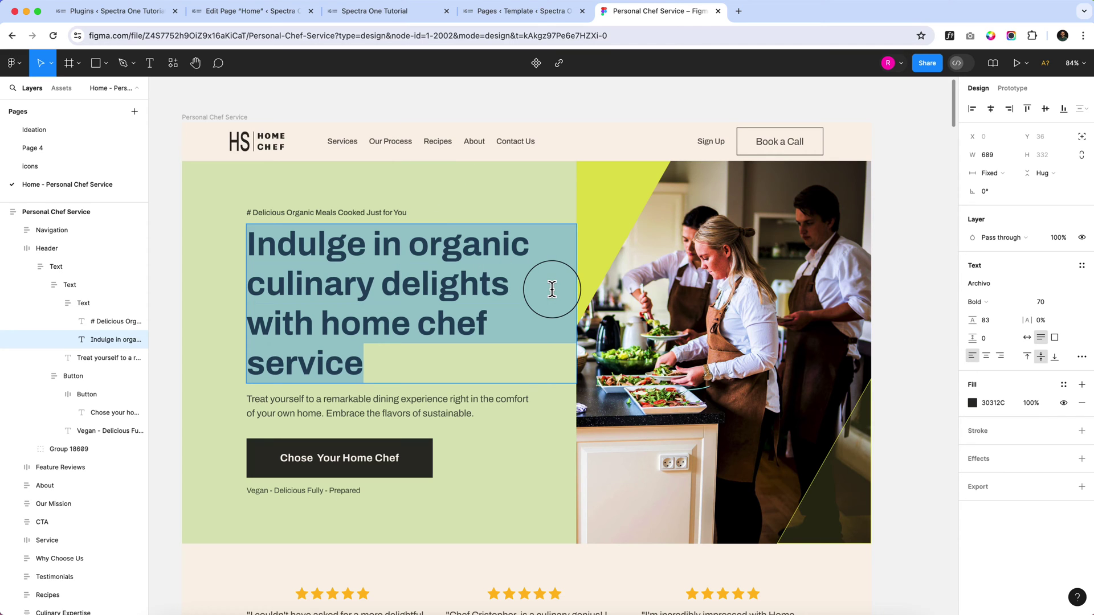
{"action": "key", "text": "Escape"}
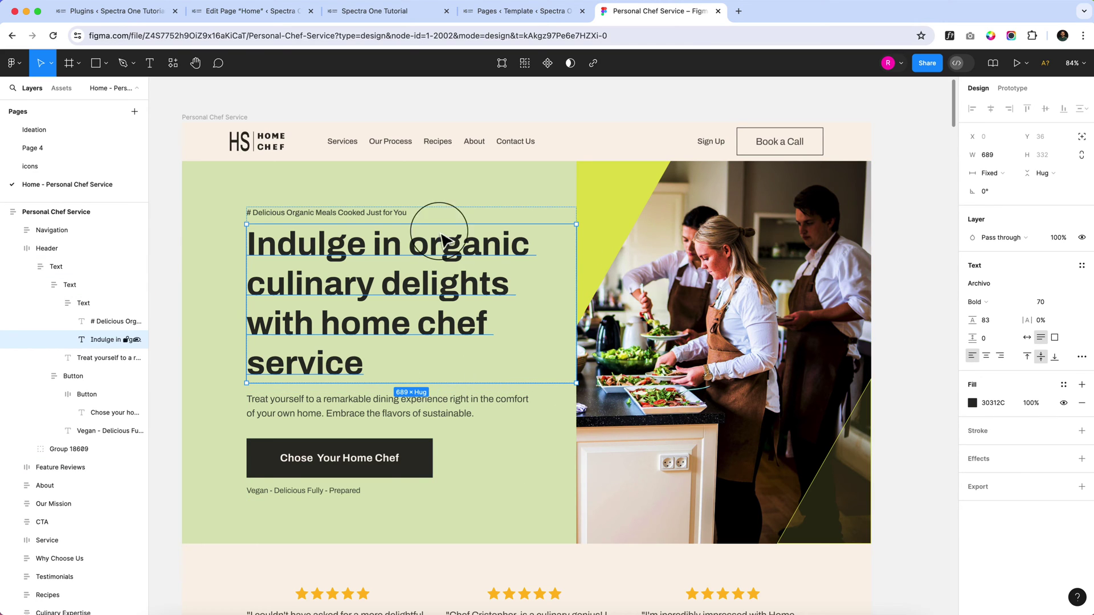
{"action": "left_click", "coordinate": [217, 376]}
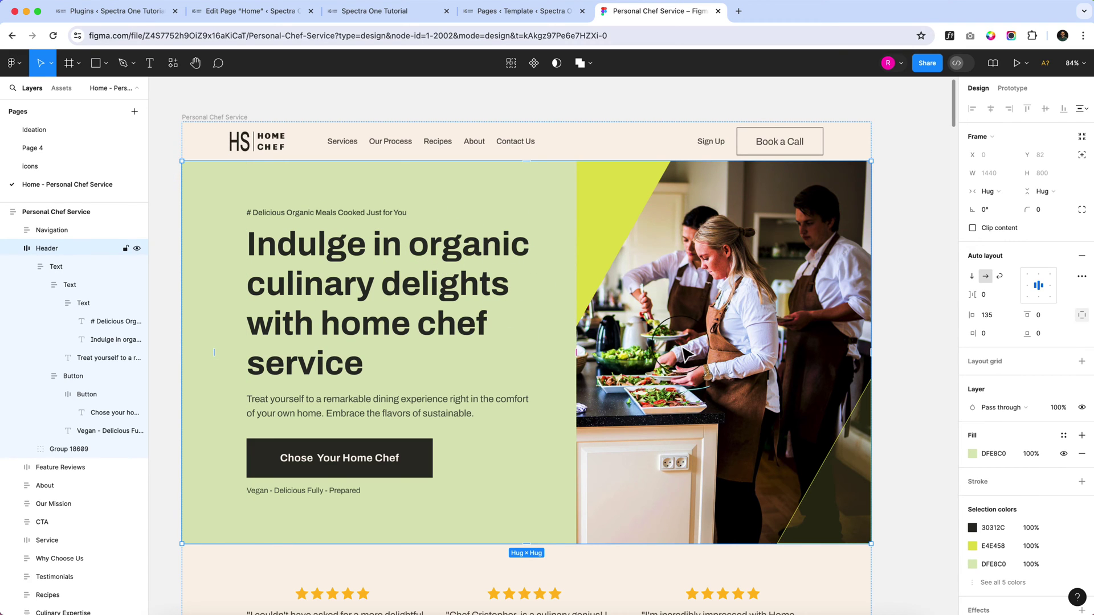
Switch to the WordPress editor for the Home page and insert a Container block with two equal columns.
{"action": "left_click", "coordinate": [266, 15]}
{"action": "type", "text": "/c"}
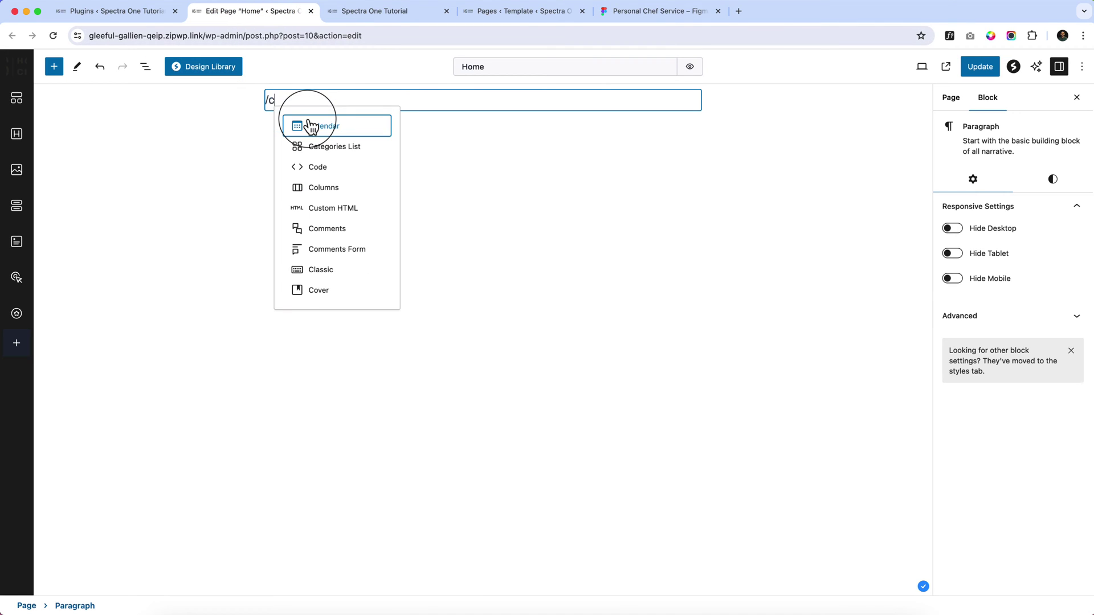
{"action": "type", "text": "onta"}
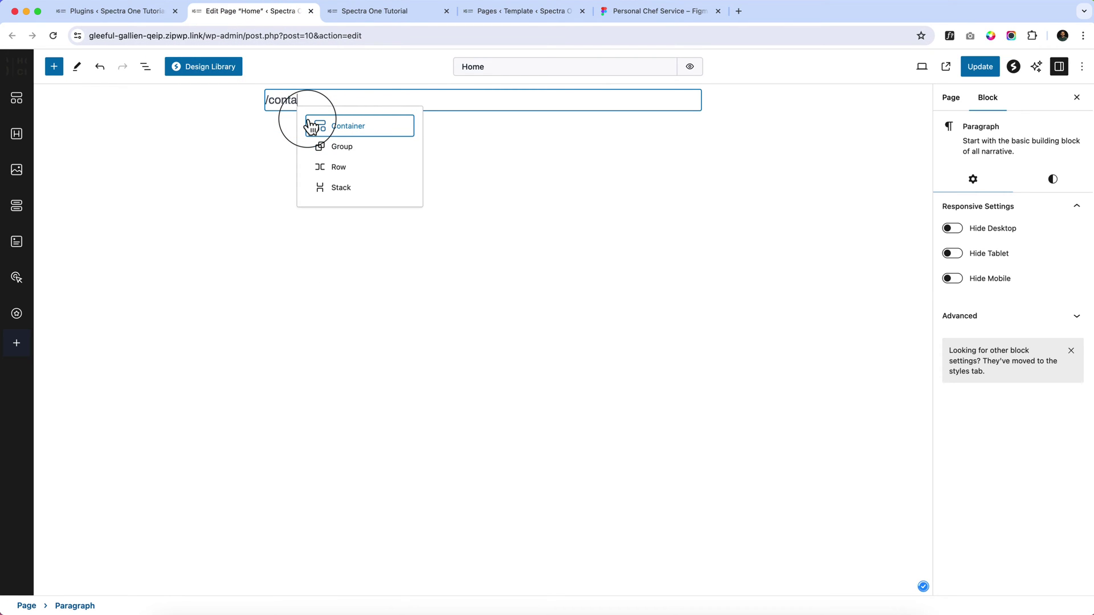
{"action": "left_click", "coordinate": [322, 130]}
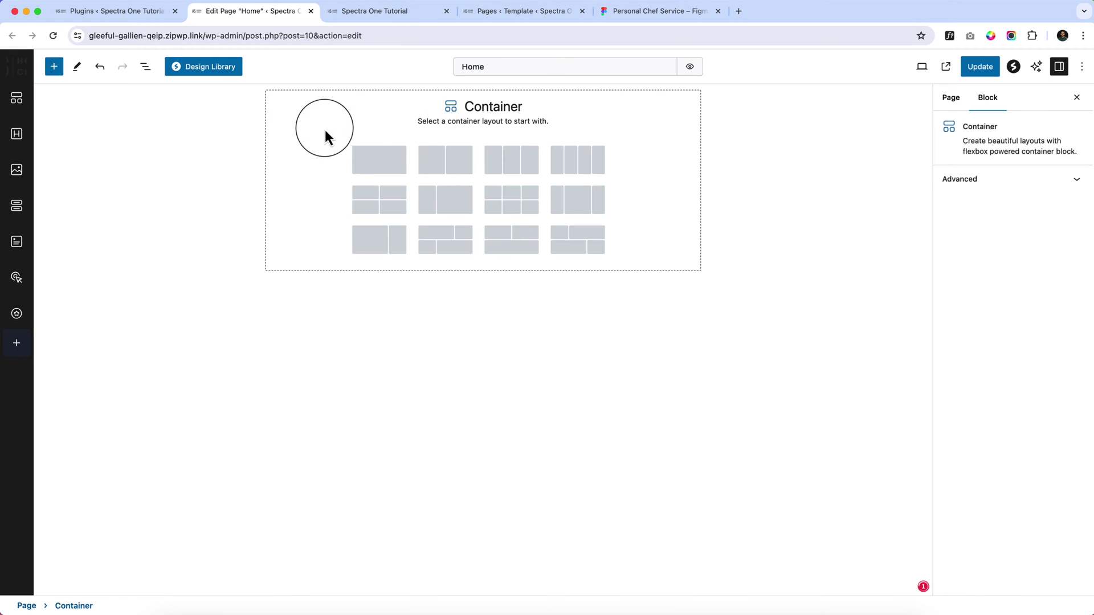
{"action": "left_click", "coordinate": [455, 168]}
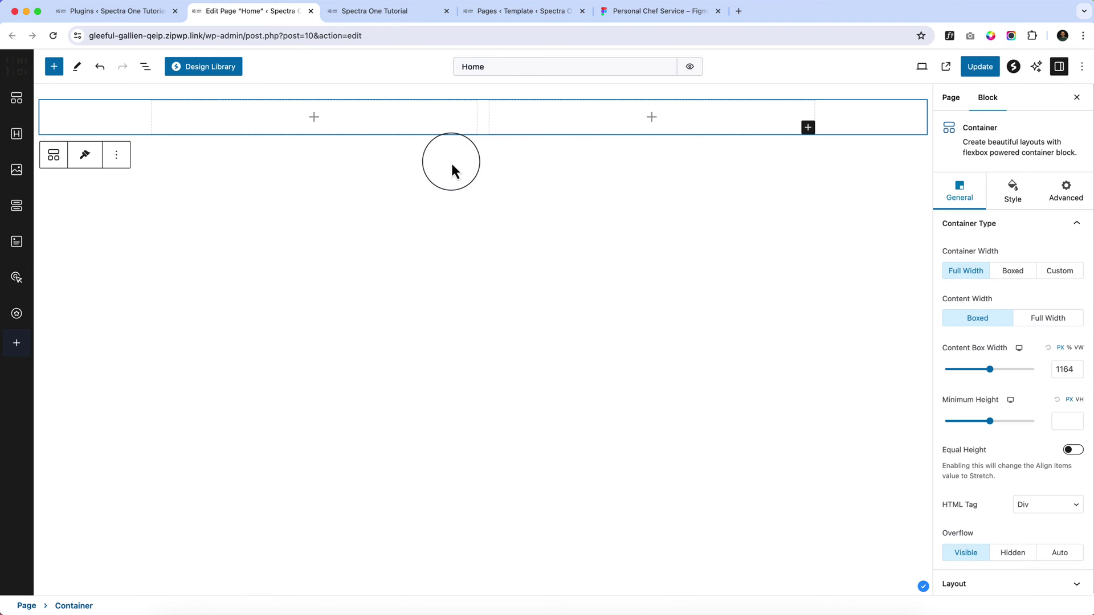
Show the page's block structure, expand the new container and select its second inner container.
{"action": "left_click", "coordinate": [147, 69]}
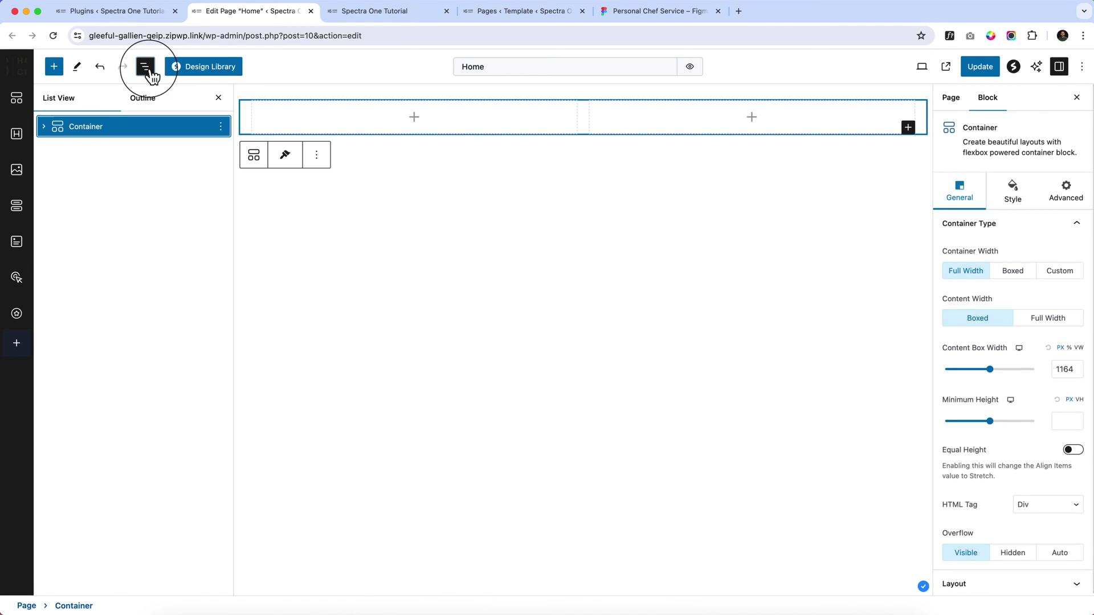
{"action": "left_click", "coordinate": [44, 128]}
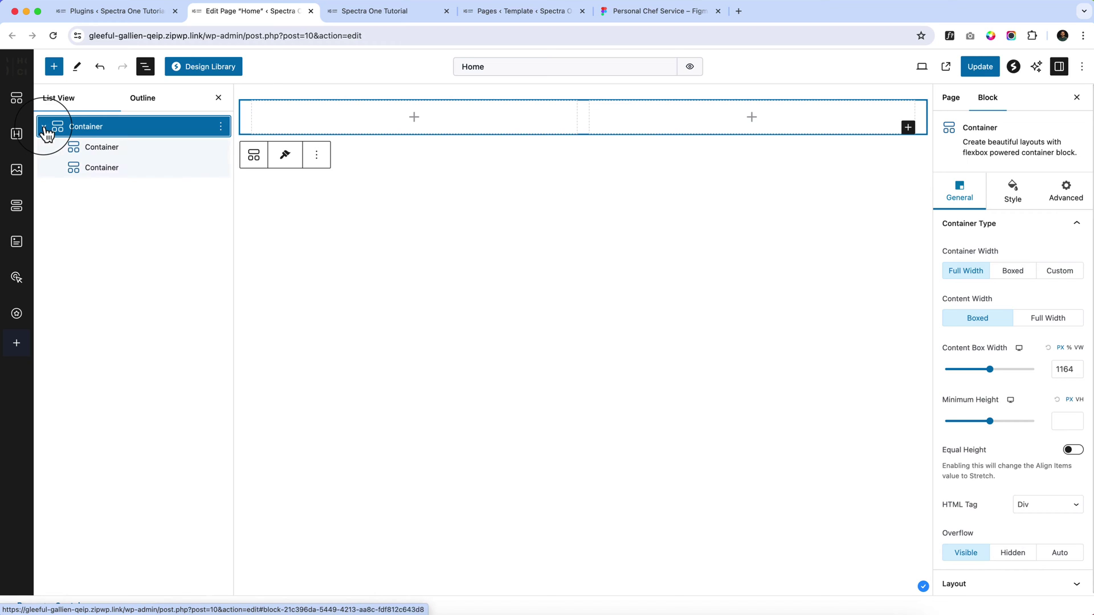
{"action": "left_click", "coordinate": [114, 166]}
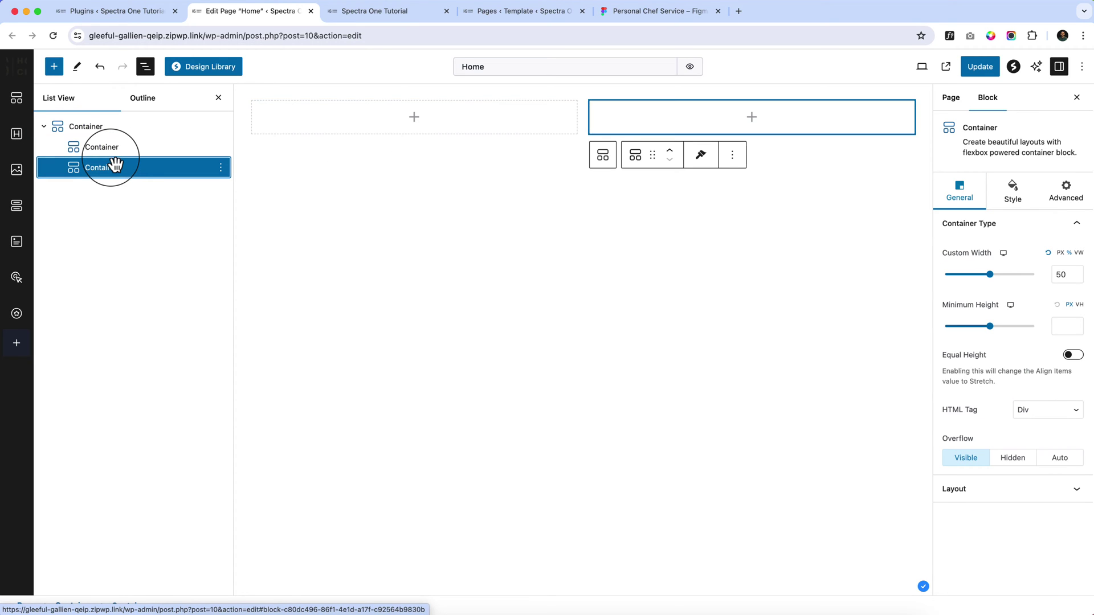
Add another Container block with a single-column layout below the two-column container.
{"action": "left_click", "coordinate": [371, 232]}
{"action": "left_click", "coordinate": [584, 158]}
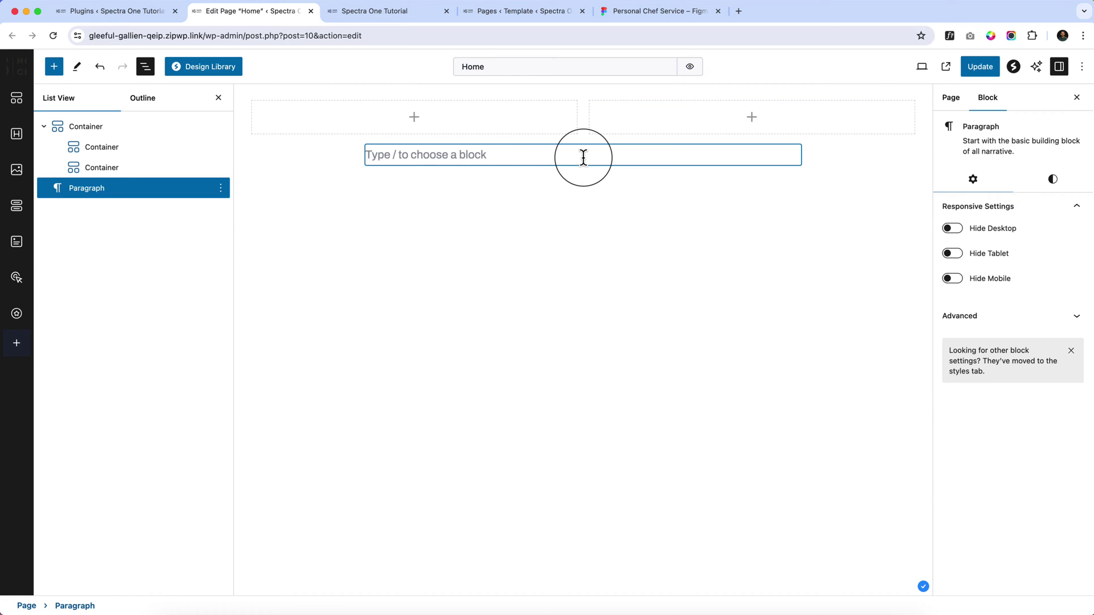
{"action": "type", "text": "/conta"}
{"action": "key", "text": "Return"}
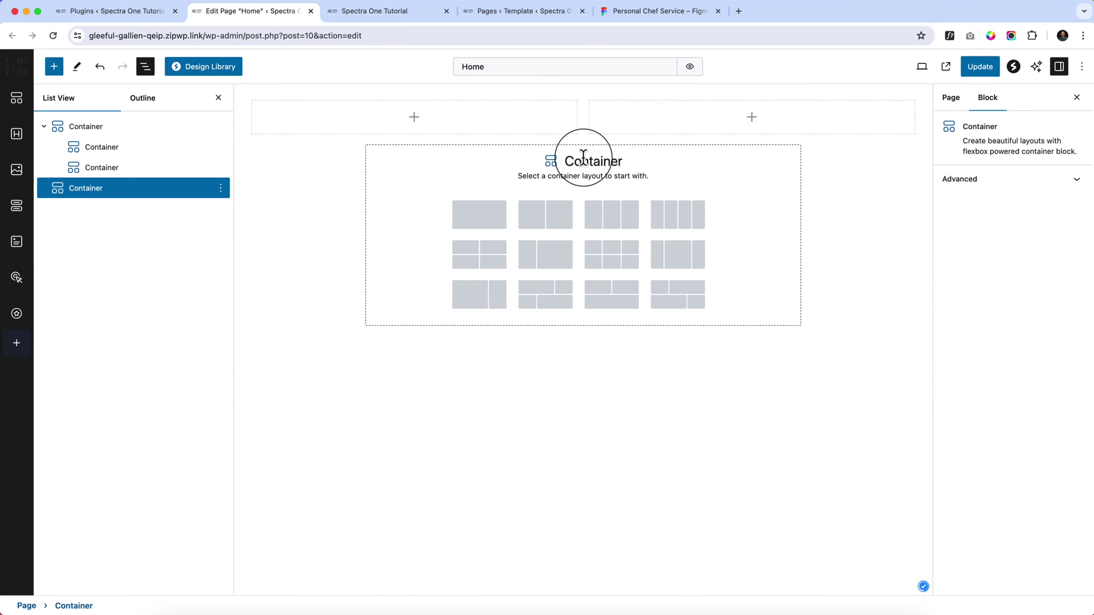
{"action": "left_click", "coordinate": [483, 214]}
Nest a container inside the single-column container and duplicate it.
{"action": "left_click", "coordinate": [582, 163]}
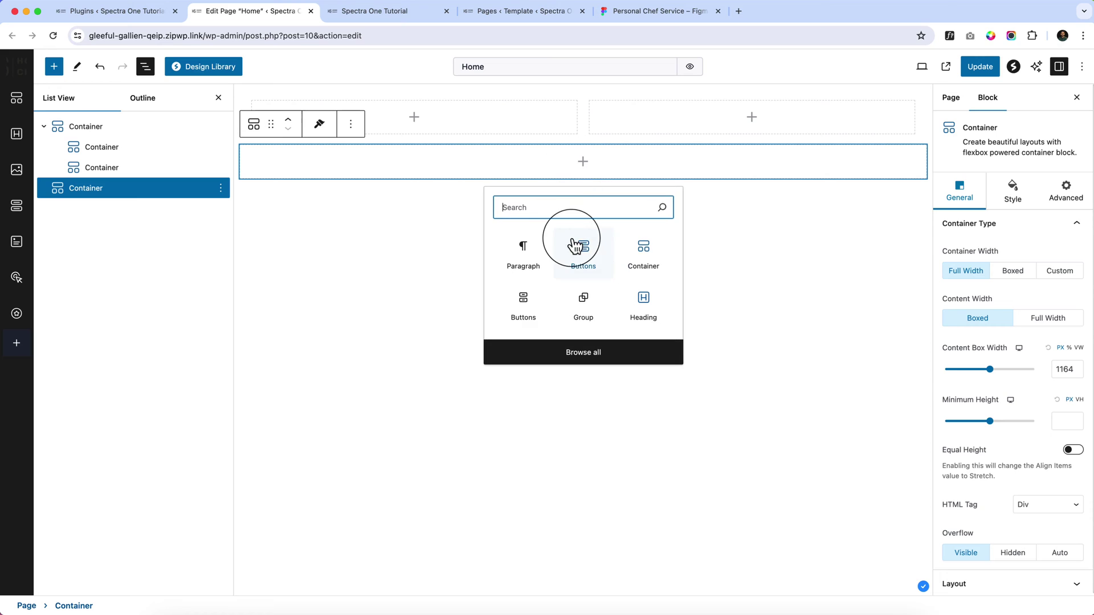
{"action": "left_click", "coordinate": [631, 249]}
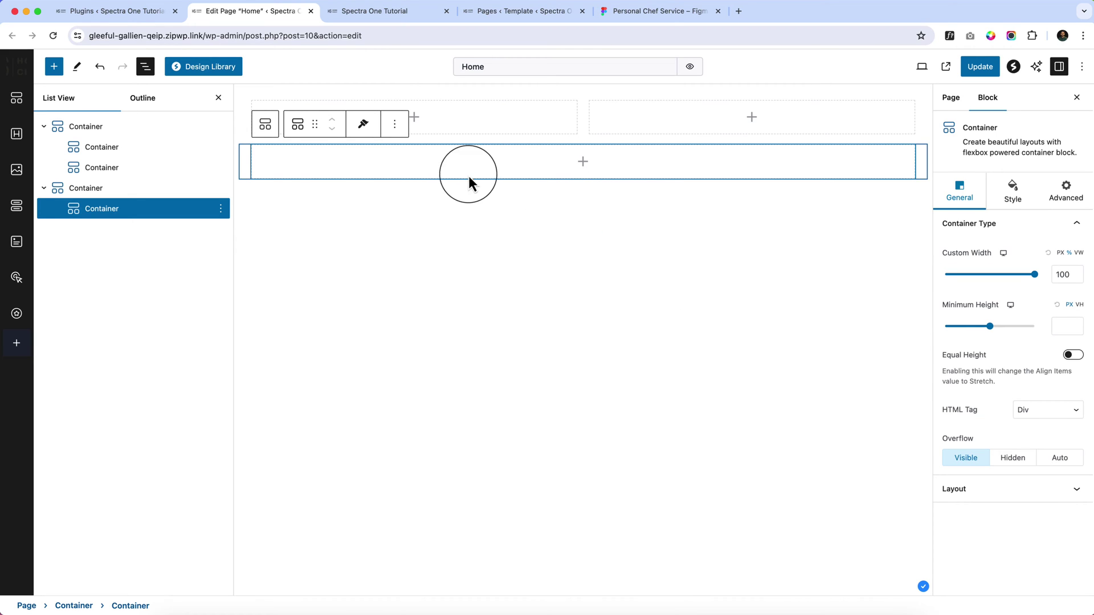
{"action": "left_click", "coordinate": [395, 125]}
{"action": "left_click", "coordinate": [414, 182]}
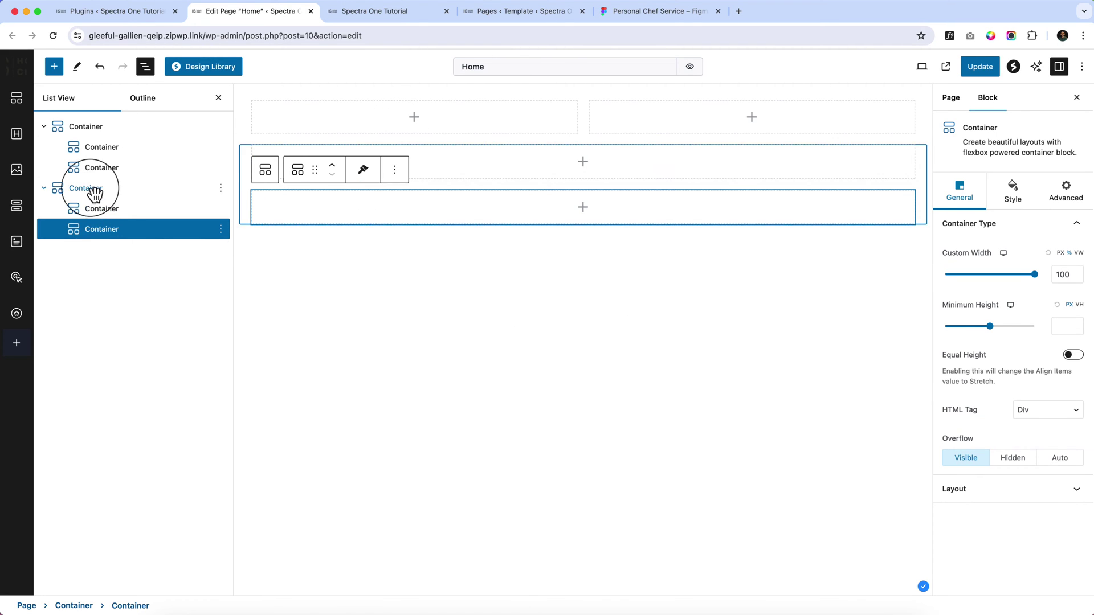
Set the layout direction of the lower parent container to Row.
{"action": "left_click", "coordinate": [92, 192]}
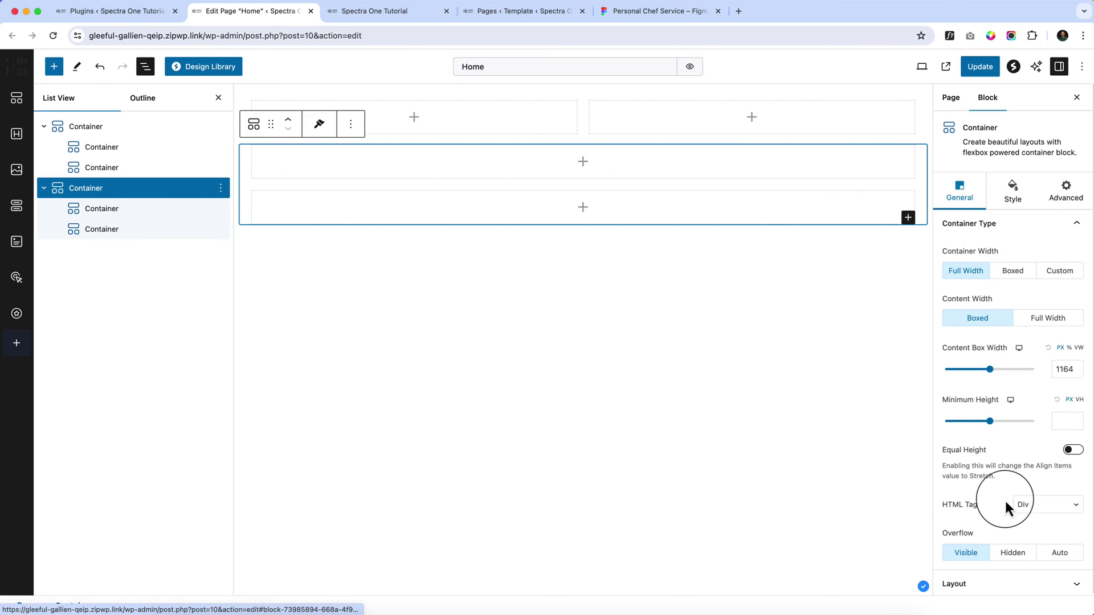
{"action": "left_click", "coordinate": [954, 584]}
{"action": "left_click", "coordinate": [961, 303]}
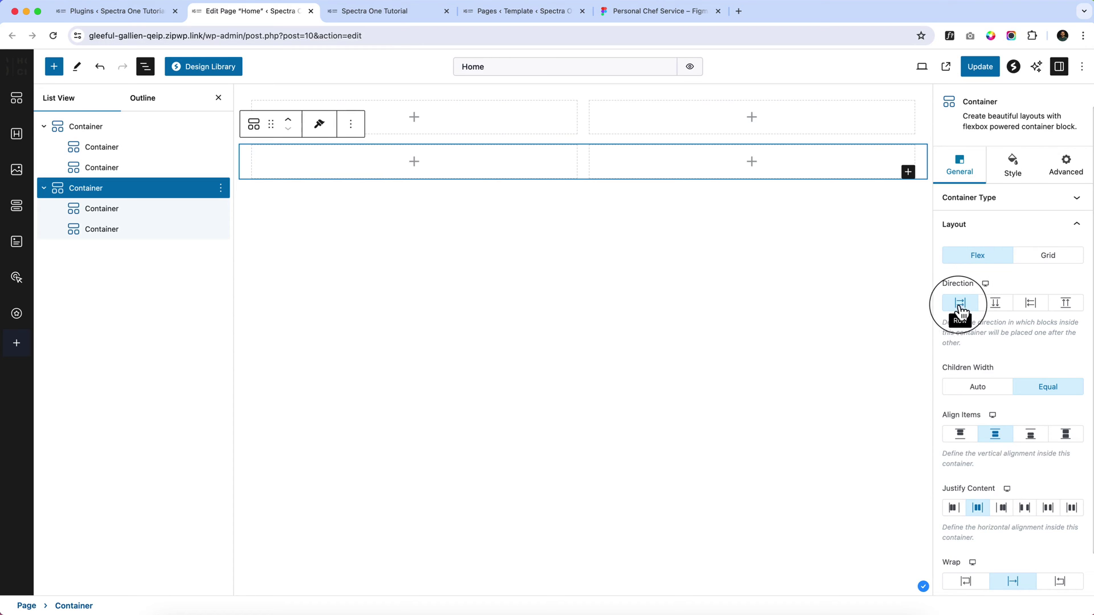
Delete the lower parent container together with its two nested containers.
{"action": "left_click", "coordinate": [220, 188]}
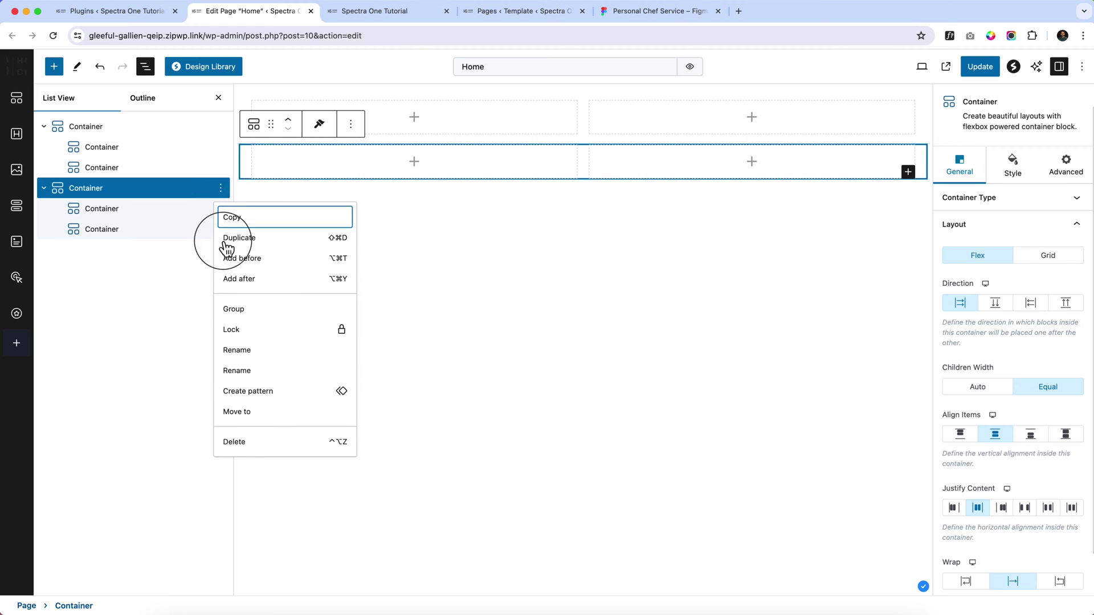
{"action": "left_click", "coordinate": [239, 450]}
{"action": "left_click", "coordinate": [315, 224]}
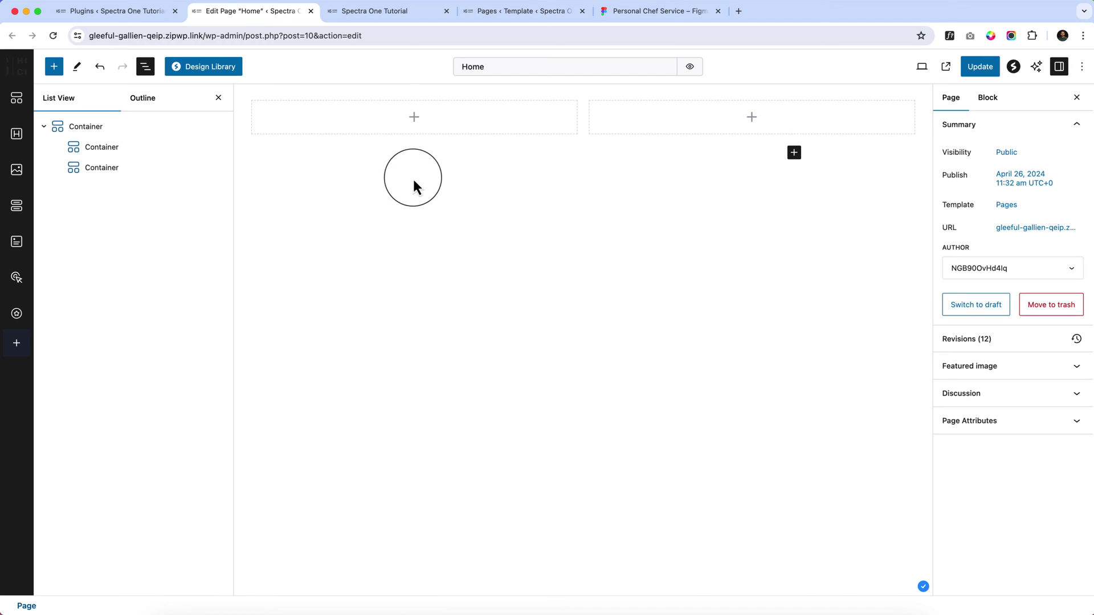
Copy the hero headline text from the Figma design, and place the Home page editor's browser tab beside the Figma tab.
{"action": "left_click", "coordinate": [631, 13]}
{"action": "double_click", "coordinate": [402, 261]}
{"action": "double_click", "coordinate": [401, 254]}
{"action": "key", "text": "ctrl+c"}
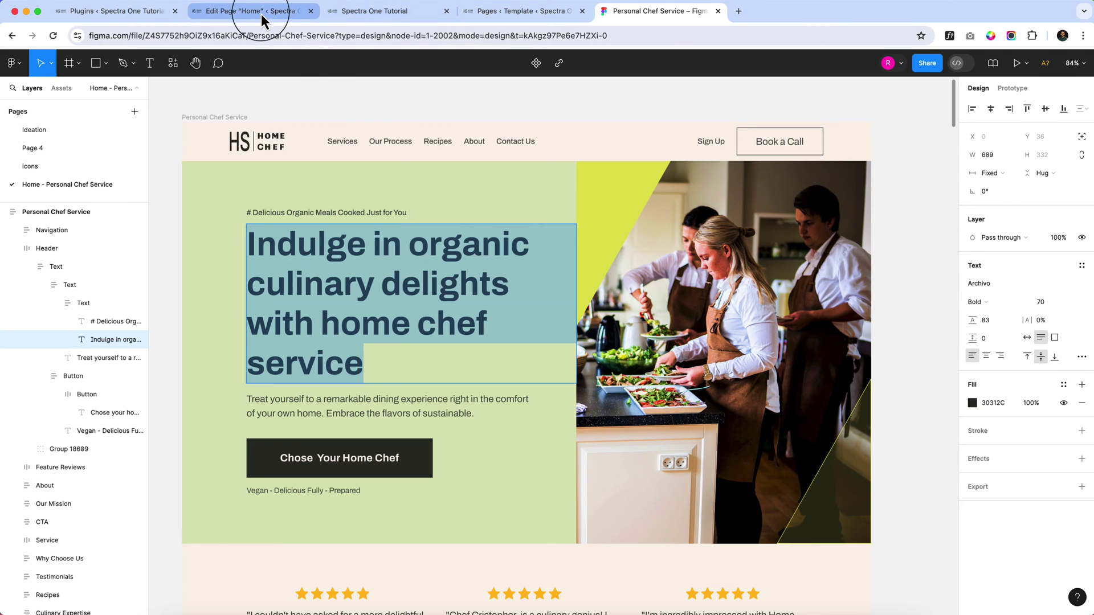
{"action": "left_click_drag", "start_coordinate": [261, 13], "coordinate": [512, 29]}
{"action": "left_click", "coordinate": [405, 130]}
{"action": "left_click", "coordinate": [406, 129]}
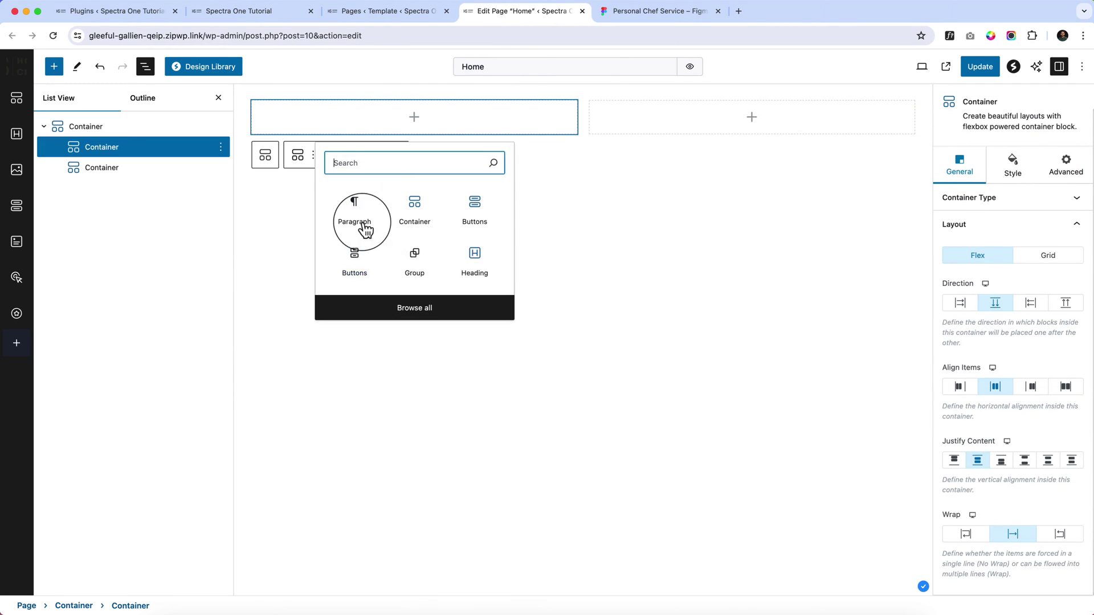
{"action": "left_click", "coordinate": [402, 225]}
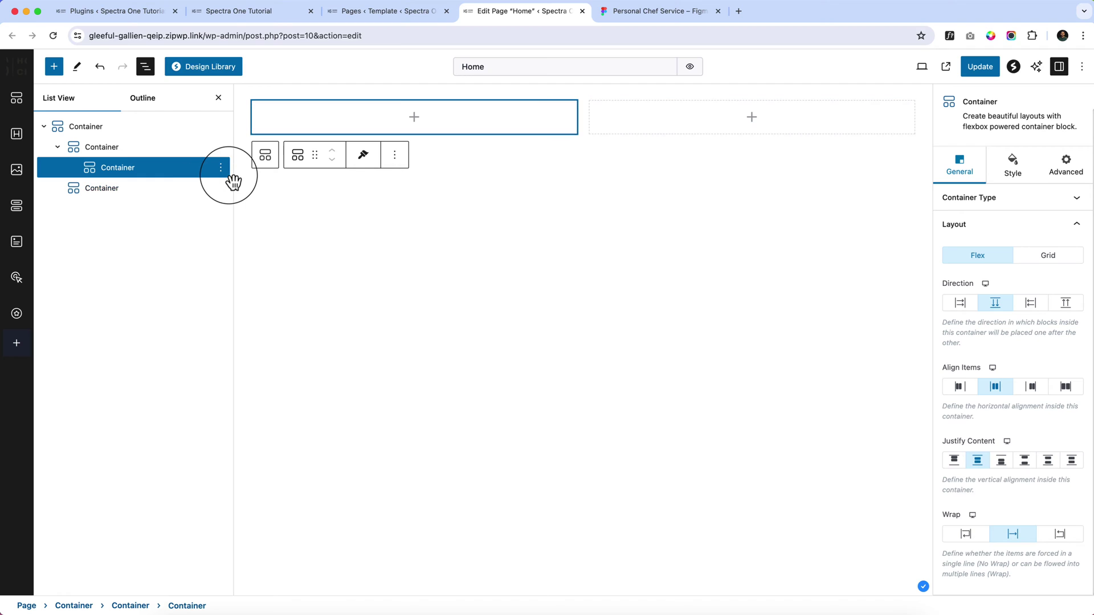
{"action": "left_click", "coordinate": [221, 168]}
{"action": "left_click", "coordinate": [246, 402]}
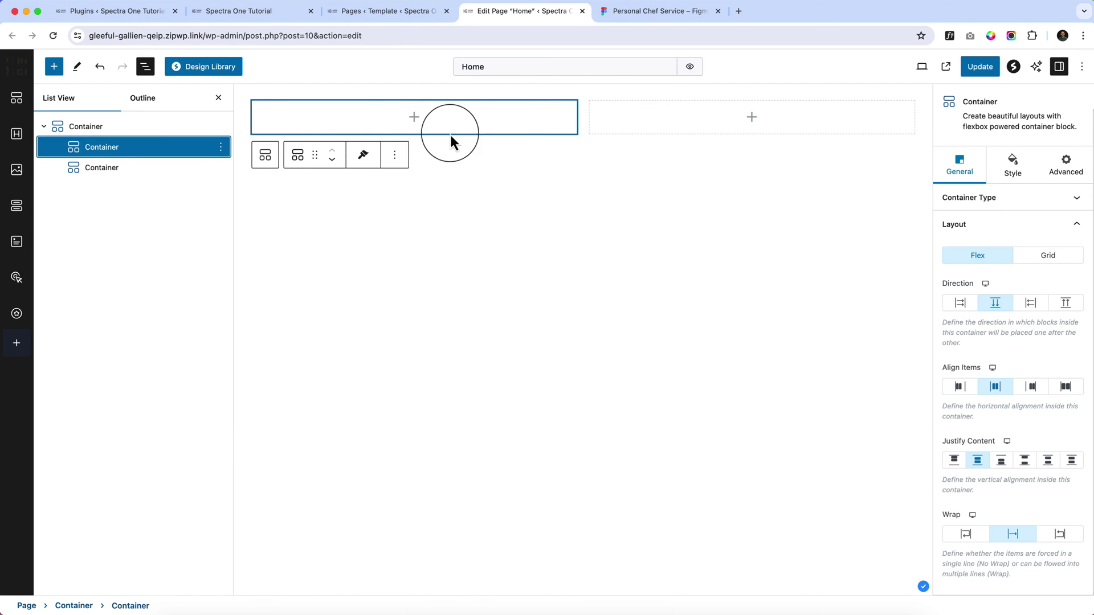
Insert a Heading block in the first column and replace its text with "Indulge in organic culinary delights with home chef service".
{"action": "left_click", "coordinate": [418, 118]}
{"action": "left_click", "coordinate": [472, 263]}
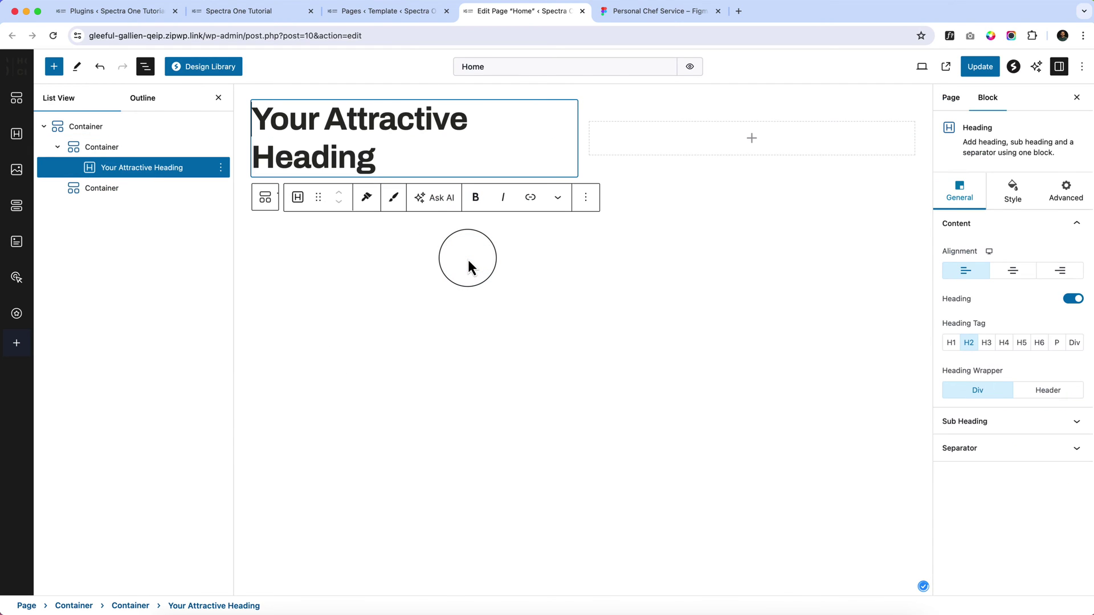
{"action": "key", "text": "ctrl+a"}
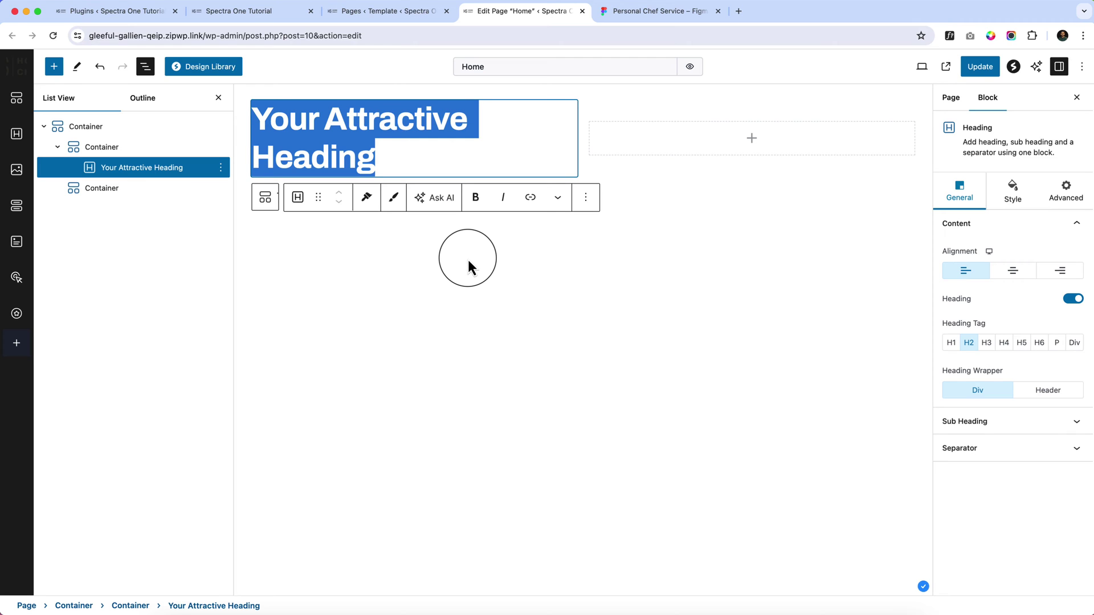
{"action": "key", "text": "ctrl+v"}
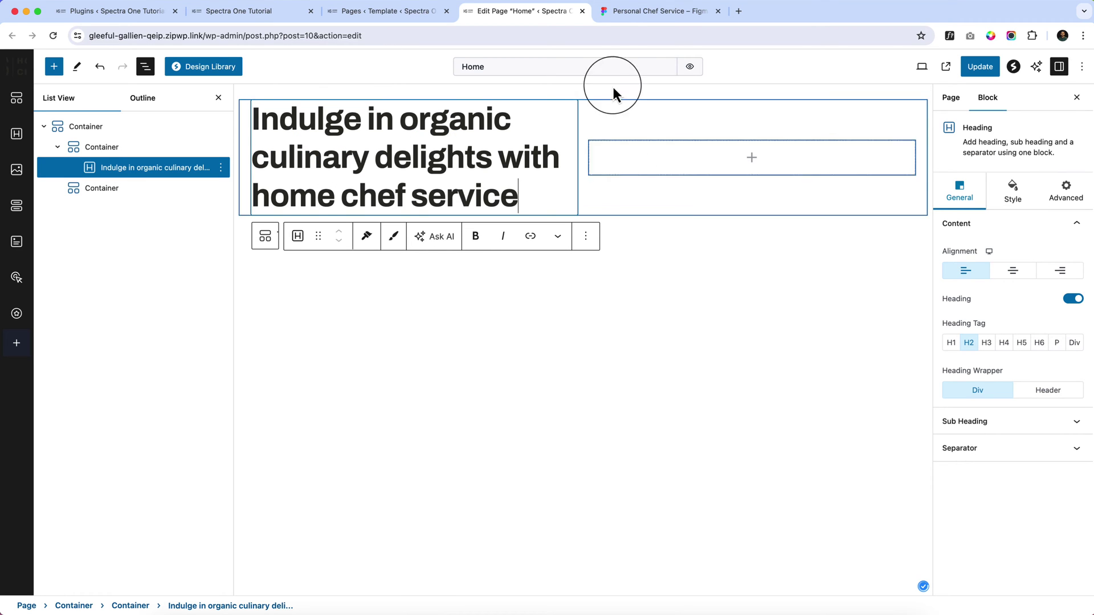
Switch to the Figma design and copy the tagline "# Delicious Organic Meals Cooked Just for You" above the headline.
{"action": "left_click", "coordinate": [640, 19]}
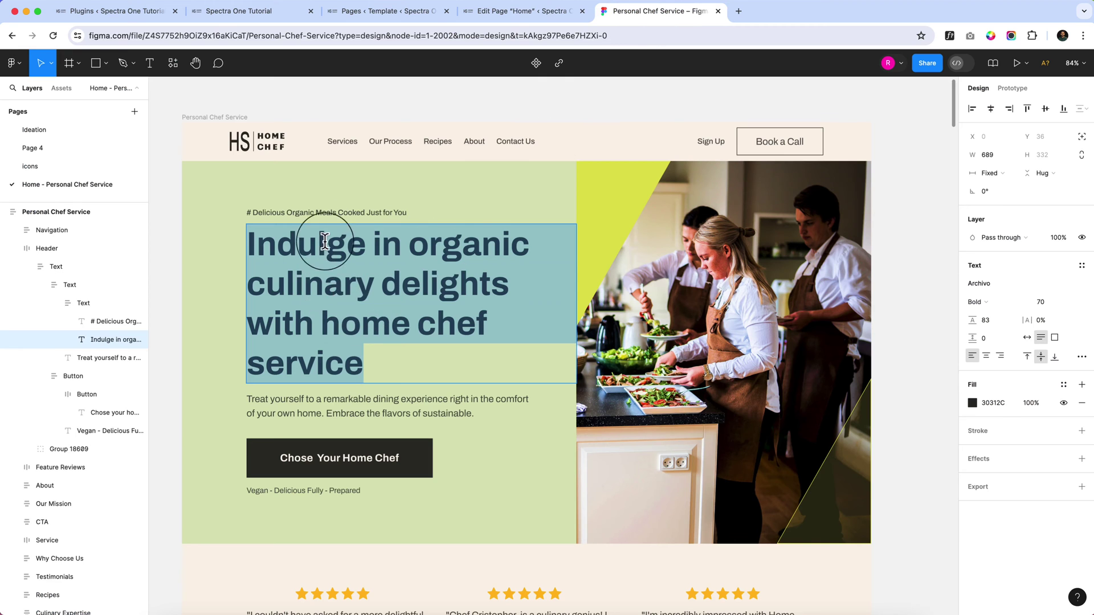
{"action": "double_click", "coordinate": [335, 212]}
{"action": "key", "text": "cmd+c"}
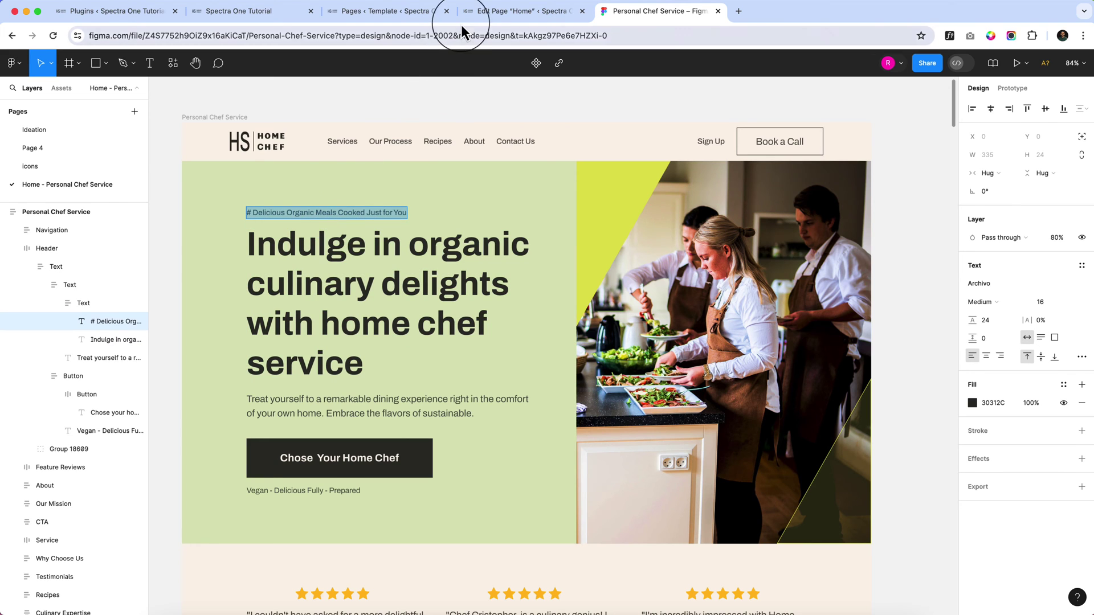
Return to the WordPress page editor and enable the sub heading for the headline's Heading block.
{"action": "left_click", "coordinate": [500, 12]}
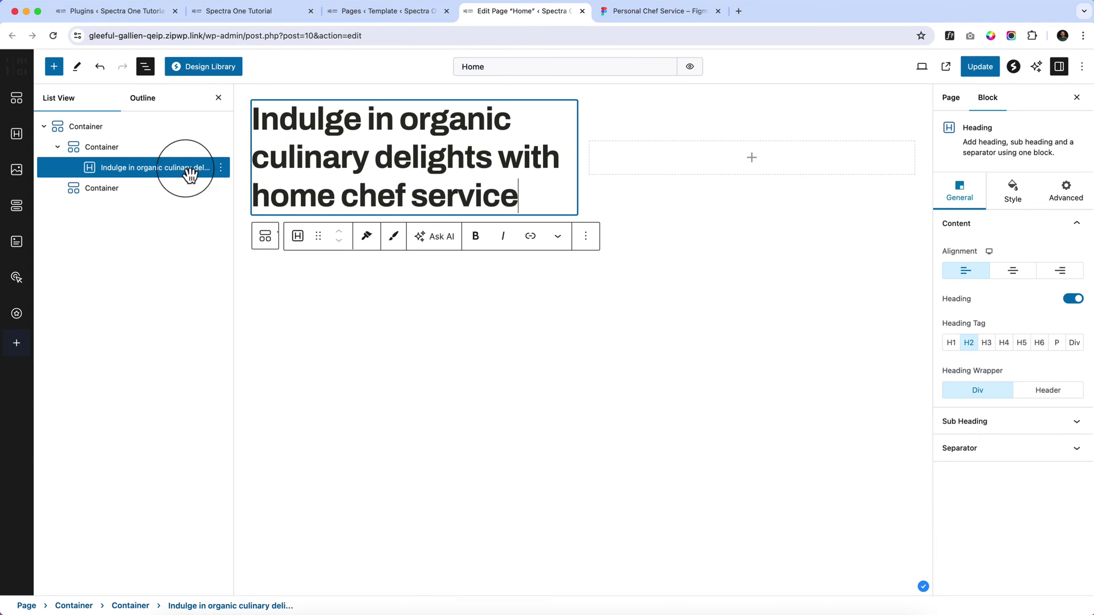
{"action": "left_click", "coordinate": [1002, 440]}
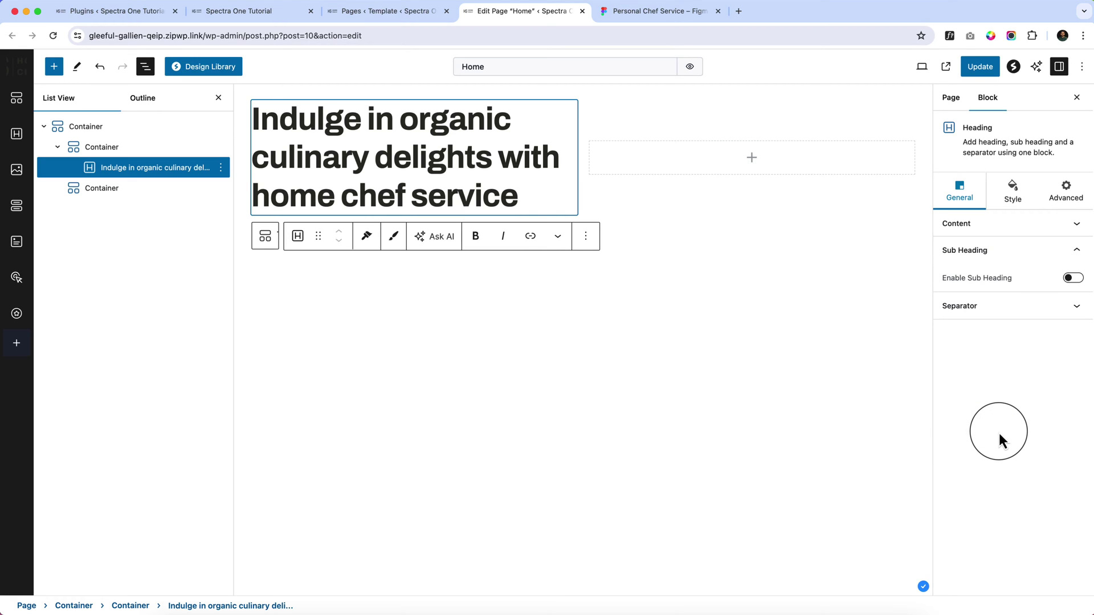
{"action": "left_click", "coordinate": [1074, 278]}
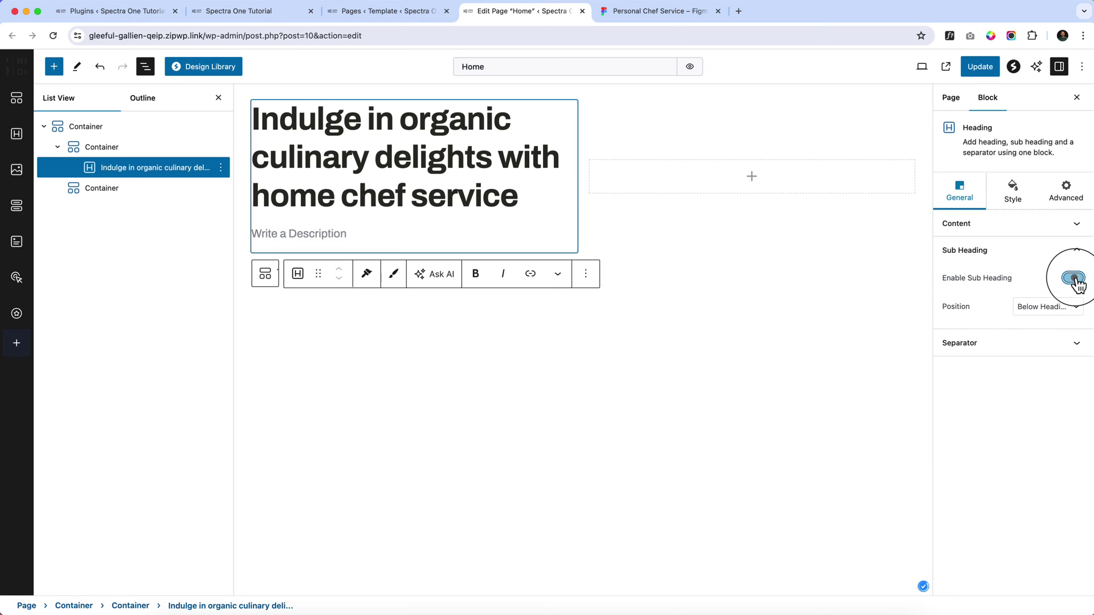
Place the sub heading above the heading and fill it with "# Delicious Organic Meals Cooked Just for You".
{"action": "left_click", "coordinate": [1057, 306]}
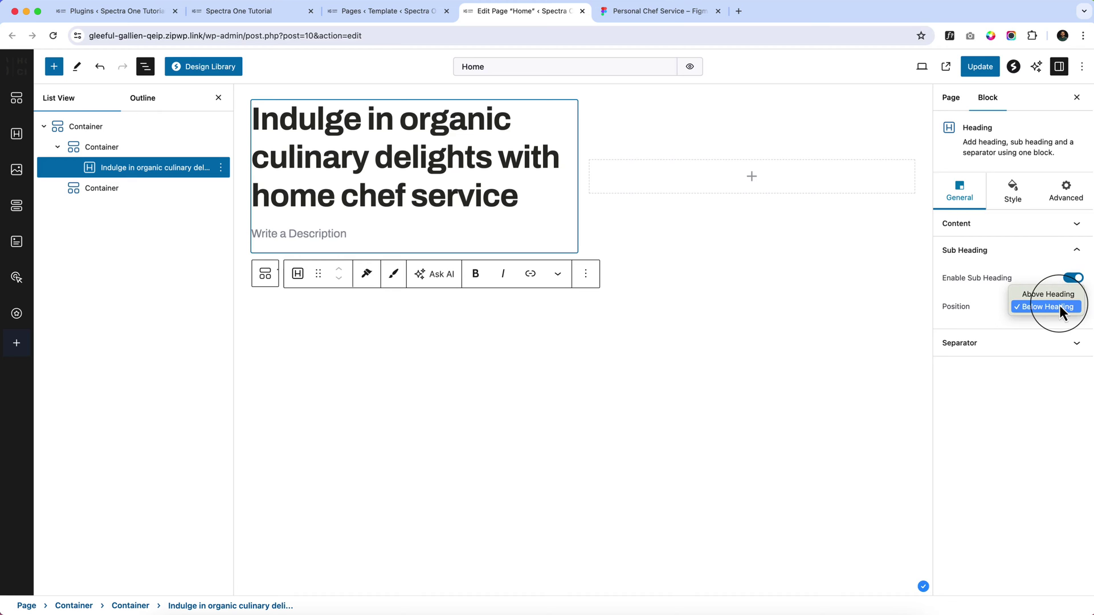
{"action": "left_click", "coordinate": [1045, 295]}
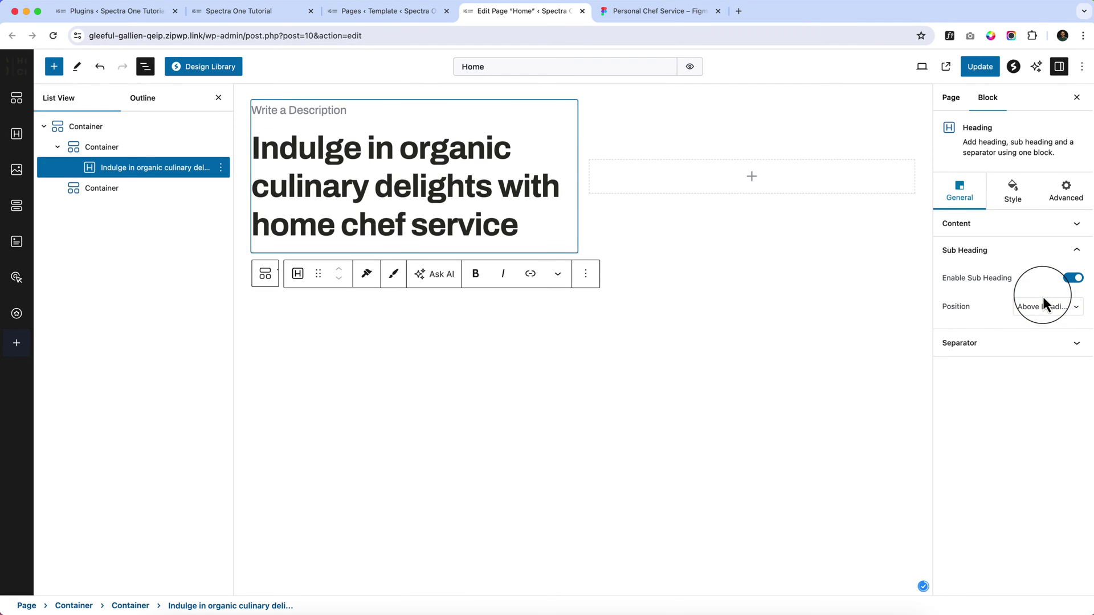
{"action": "left_click", "coordinate": [316, 110]}
{"action": "key", "text": "cmd+v"}
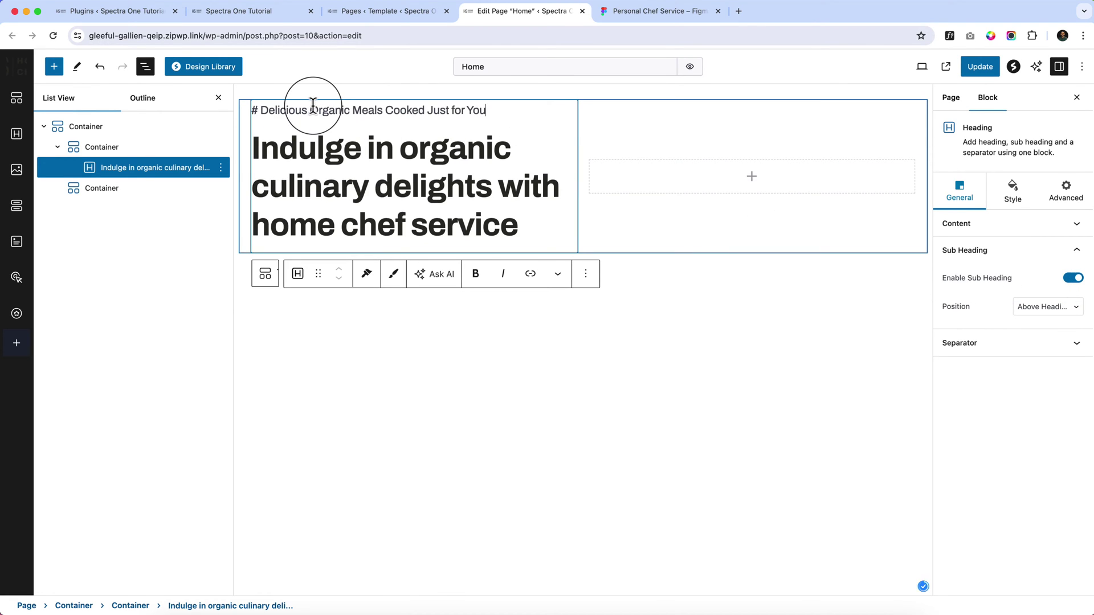
Switch to the Figma design, copy the description text below the headline, and return to the WordPress page editor.
{"action": "left_click", "coordinate": [644, 17]}
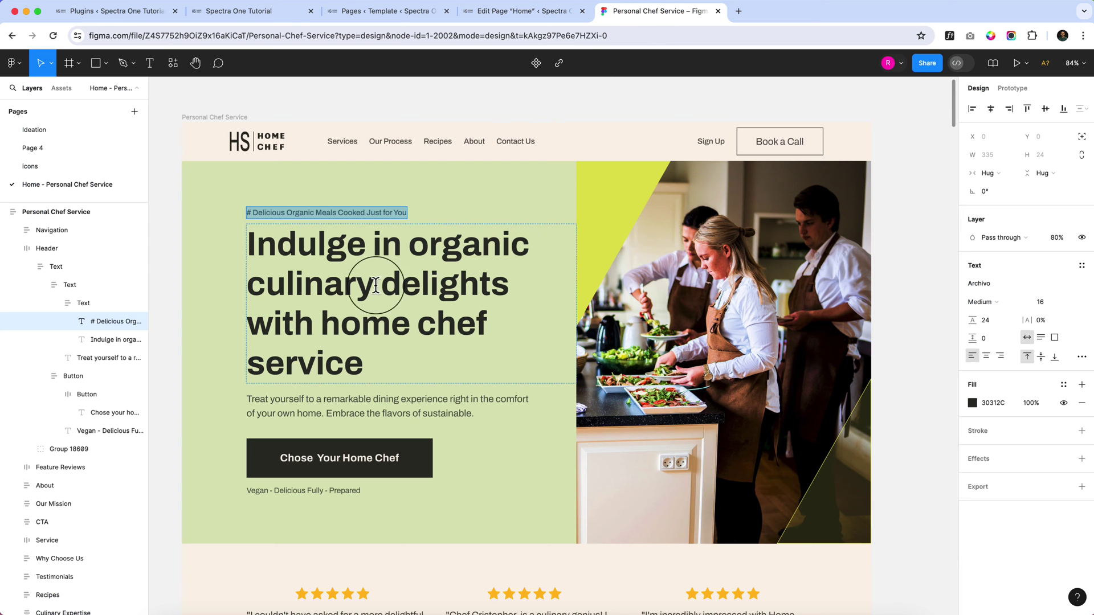
{"action": "double_click", "coordinate": [314, 405]}
{"action": "key", "text": "super+c"}
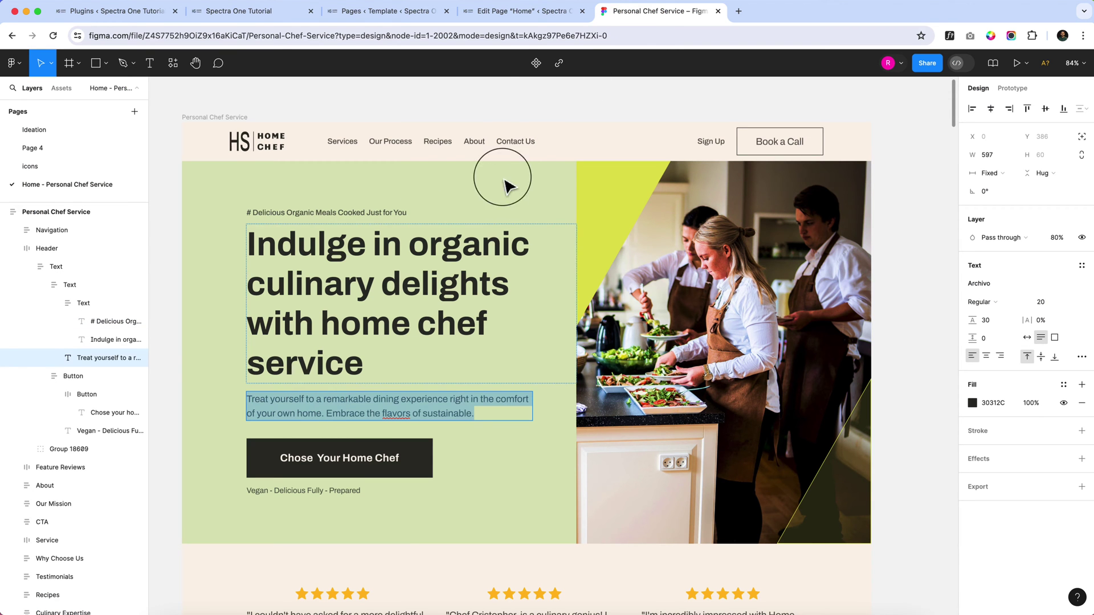
{"action": "left_click", "coordinate": [497, 22]}
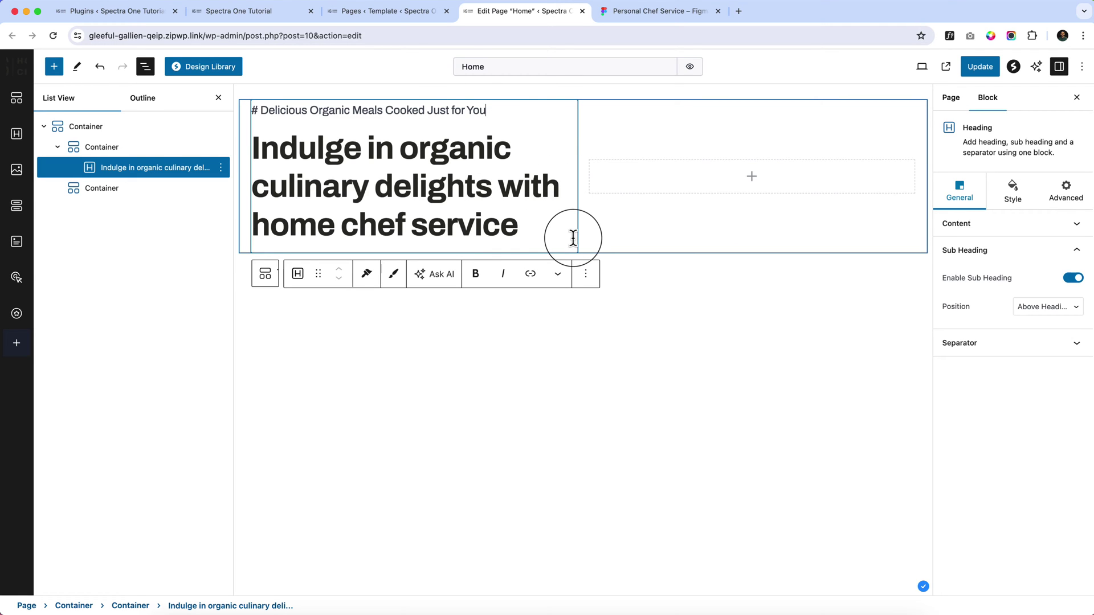
Hide the block List View and select the headline's Heading block in the first column.
{"action": "left_click", "coordinate": [124, 152]}
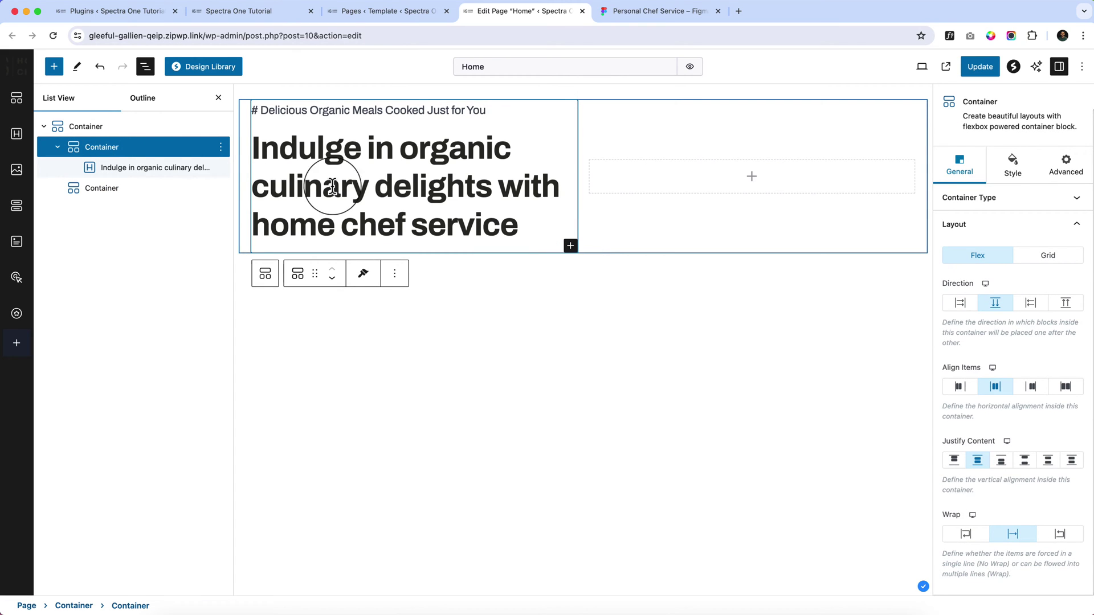
{"action": "left_click", "coordinate": [145, 68]}
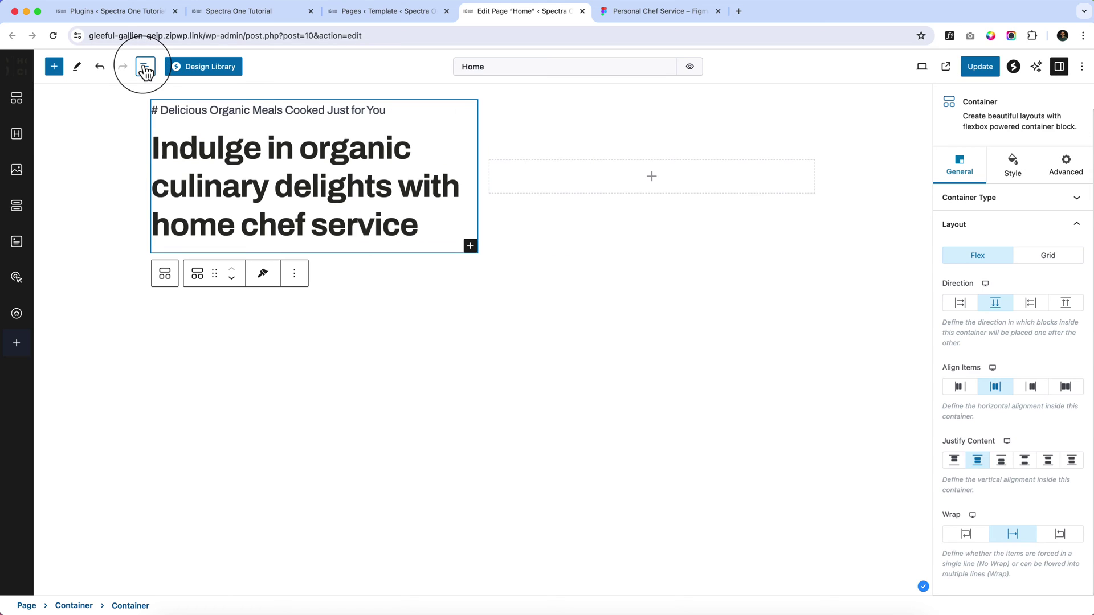
{"action": "left_click", "coordinate": [293, 220]}
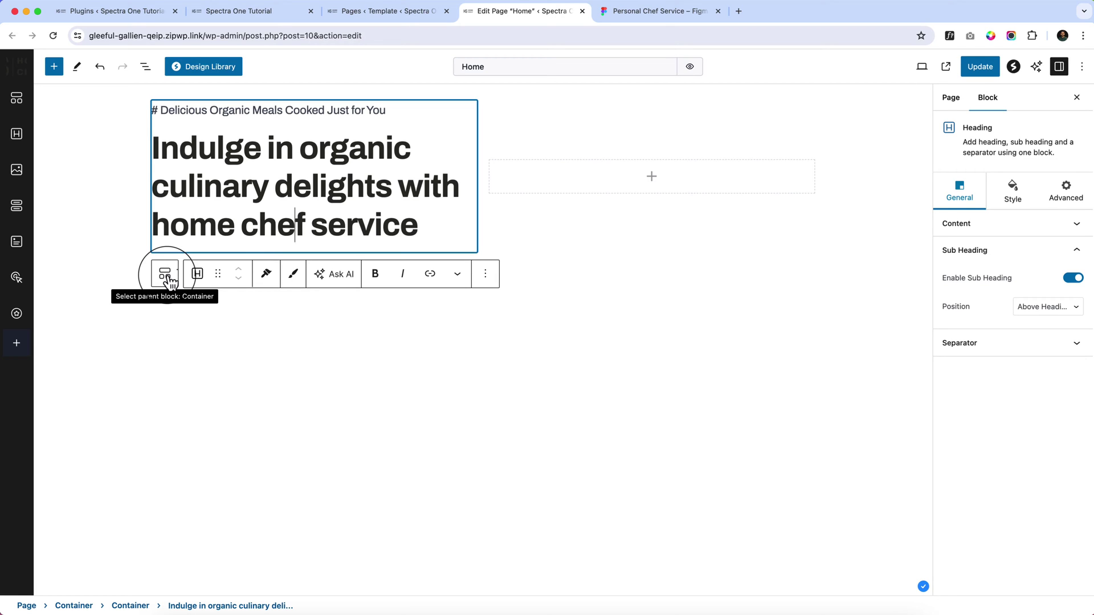
{"action": "left_click", "coordinate": [145, 67]}
{"action": "left_click", "coordinate": [143, 68]}
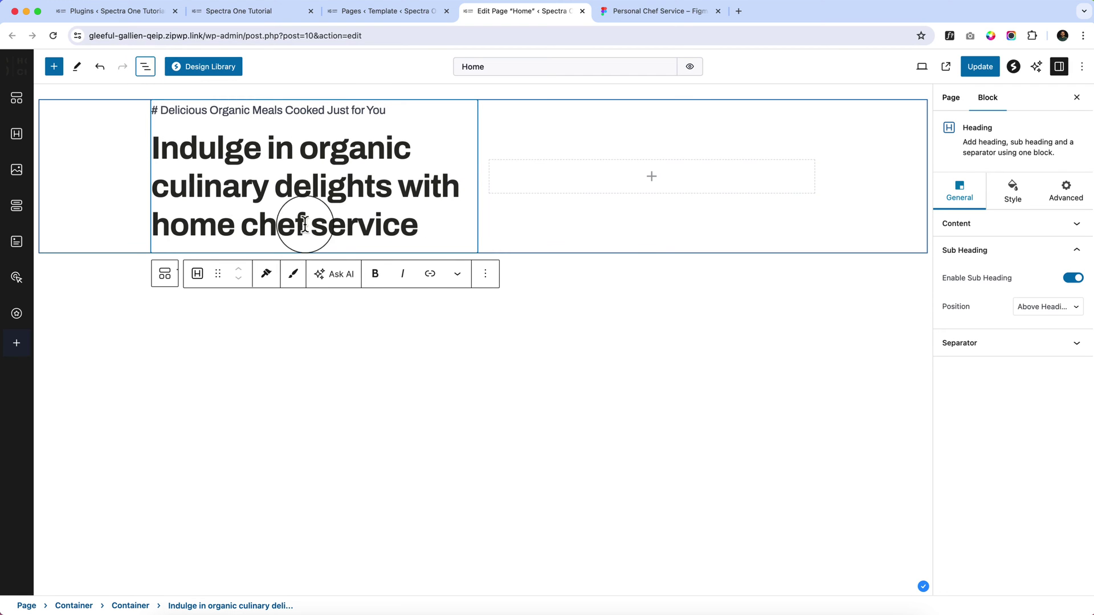
{"action": "left_click", "coordinate": [179, 231]}
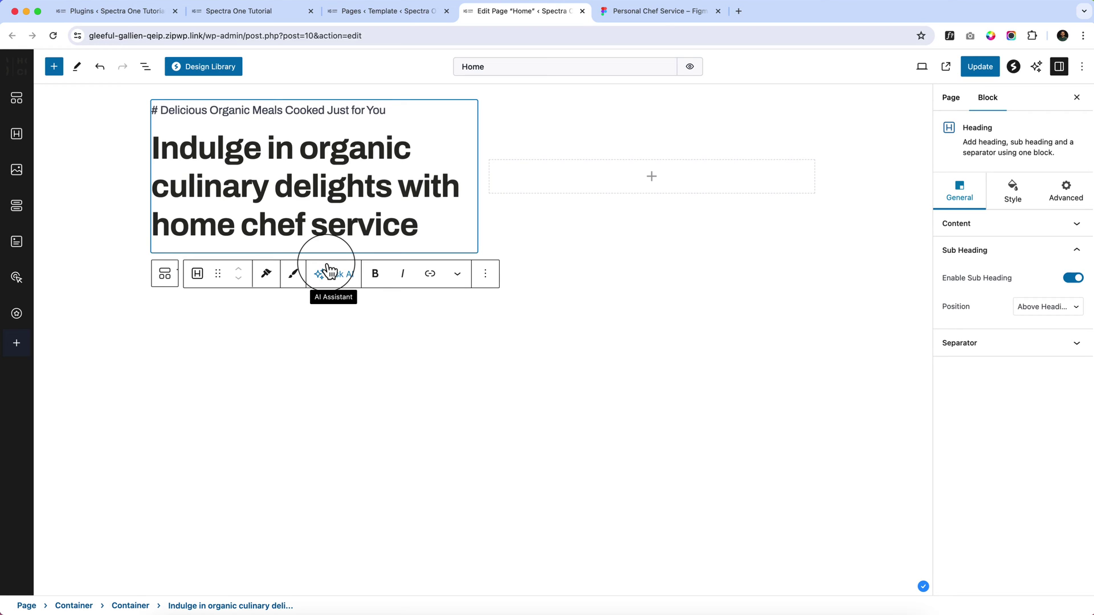
Insert a Heading block below the headline in the first column, replace its text with the copied description, and set its heading tag to P.
{"action": "left_click", "coordinate": [165, 275]}
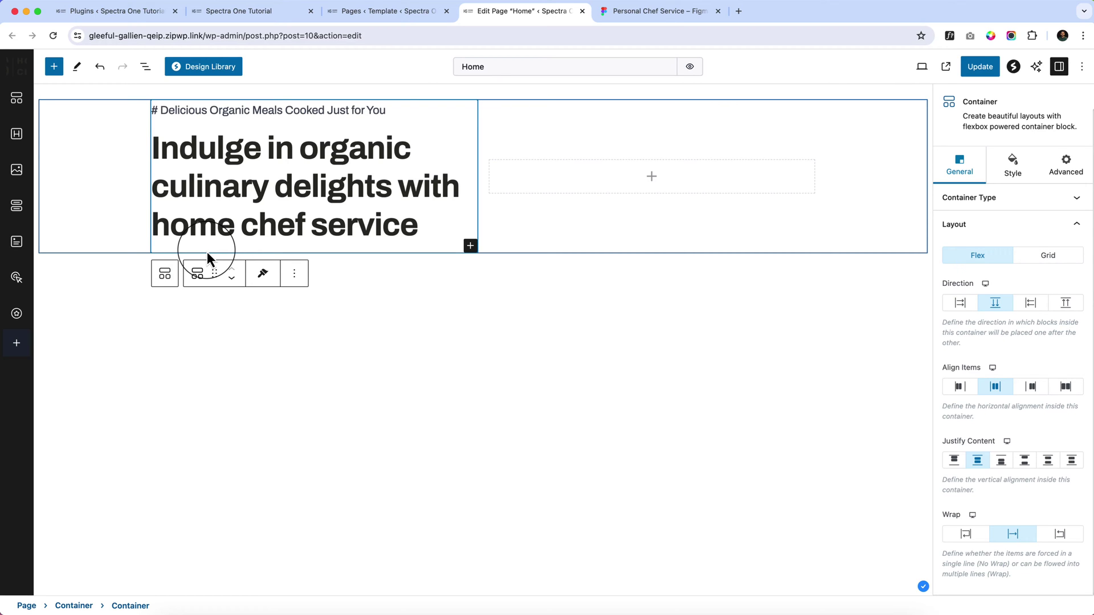
{"action": "left_click", "coordinate": [470, 247]}
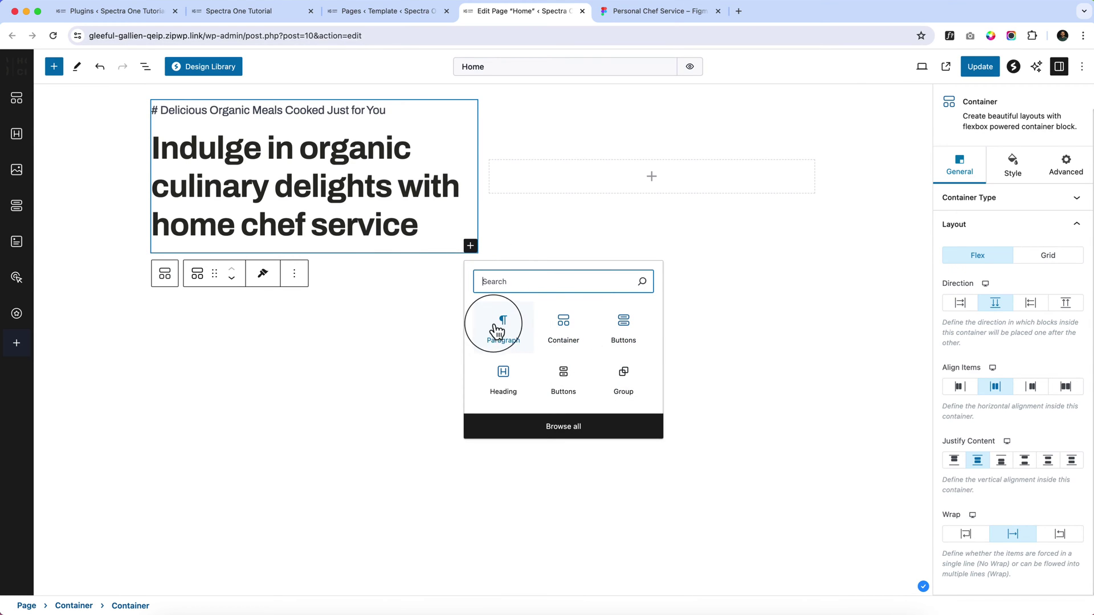
{"action": "left_click", "coordinate": [497, 394]}
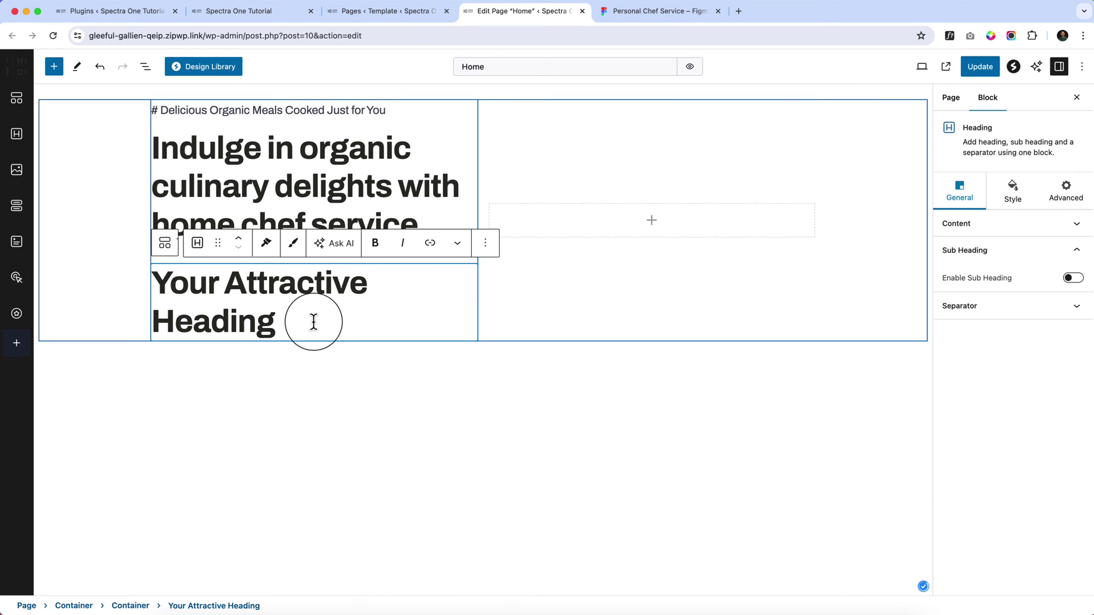
{"action": "left_click", "coordinate": [273, 293]}
{"action": "triple_click", "coordinate": [272, 294]}
{"action": "key", "text": "super+v"}
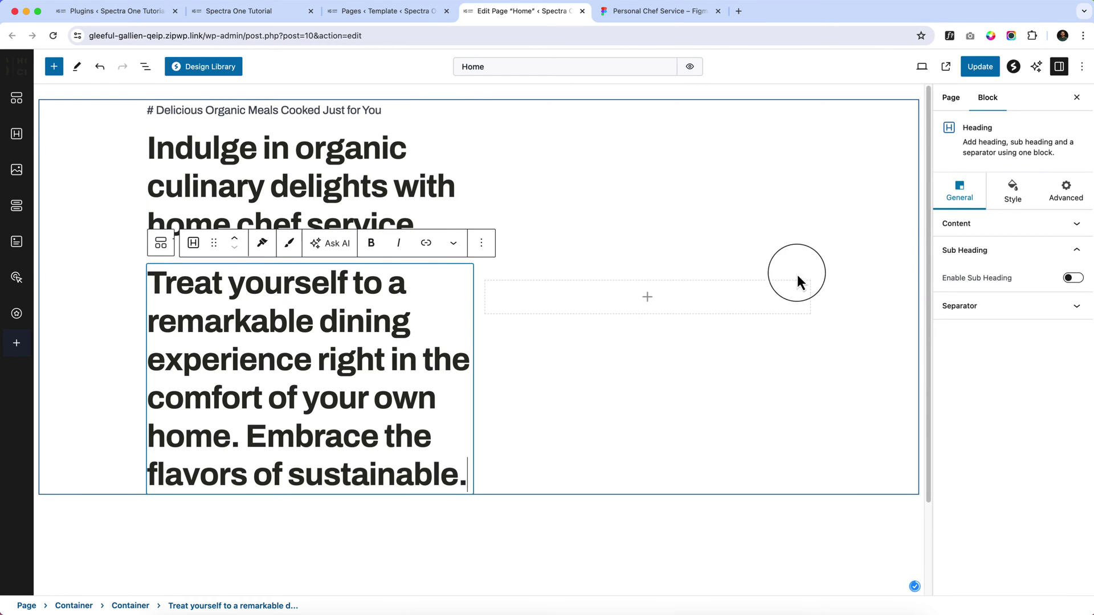
{"action": "left_click", "coordinate": [1001, 233]}
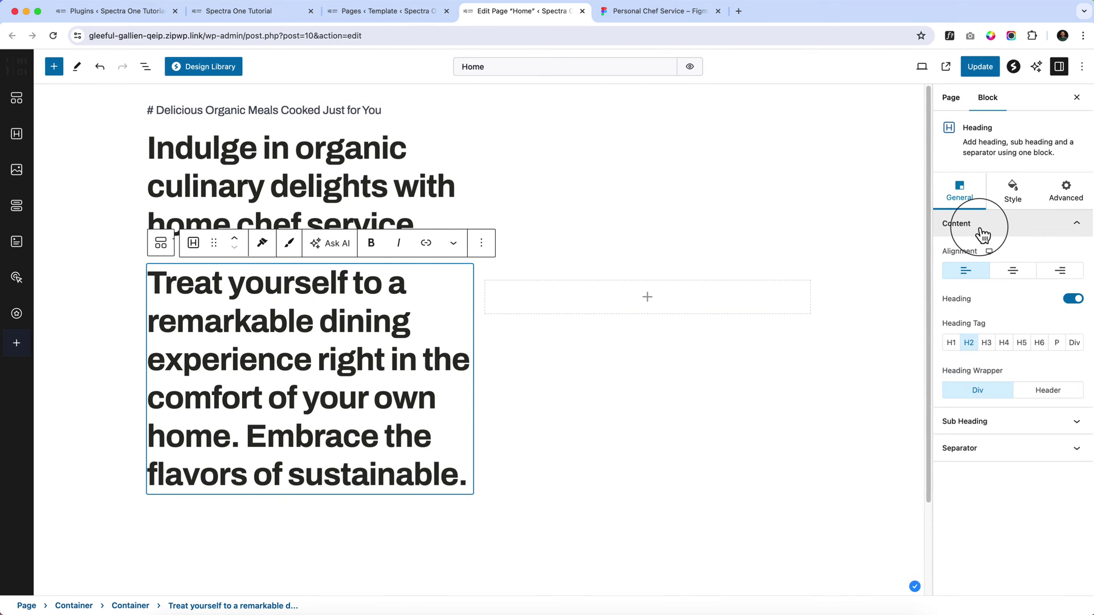
{"action": "left_click", "coordinate": [1058, 344]}
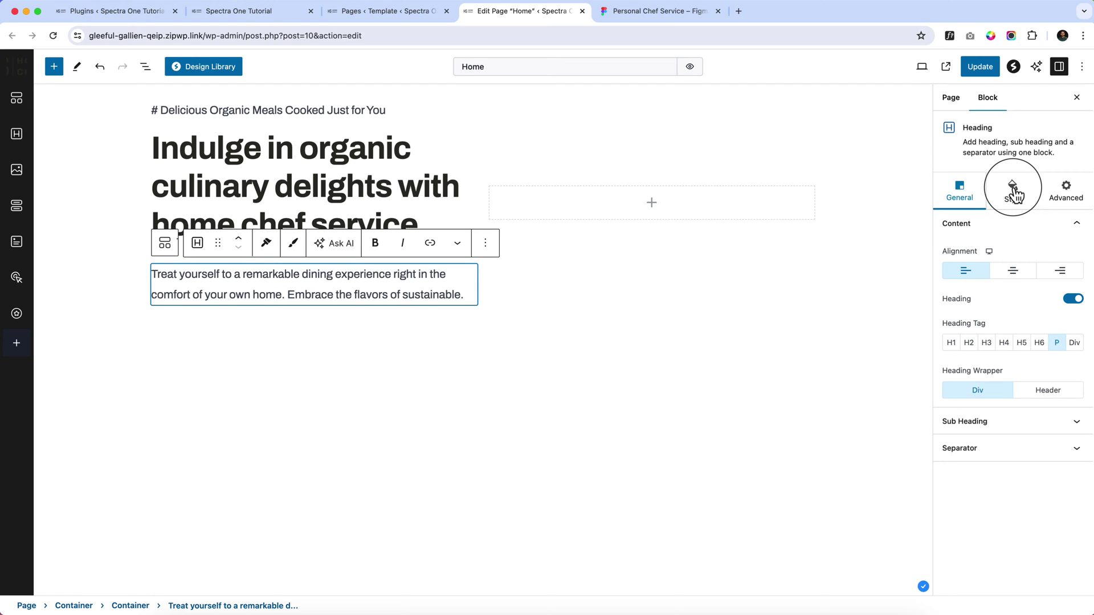
Switch to the Figma design, select the hero button's label text, and return to the WordPress page editor.
{"action": "left_click", "coordinate": [632, 11]}
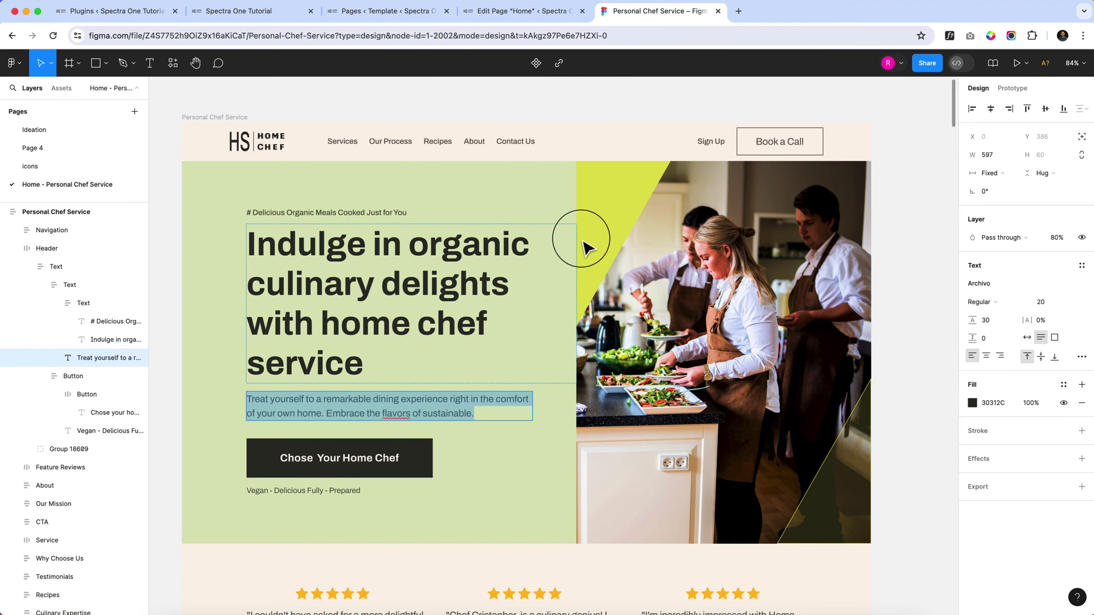
{"action": "double_click", "coordinate": [314, 459]}
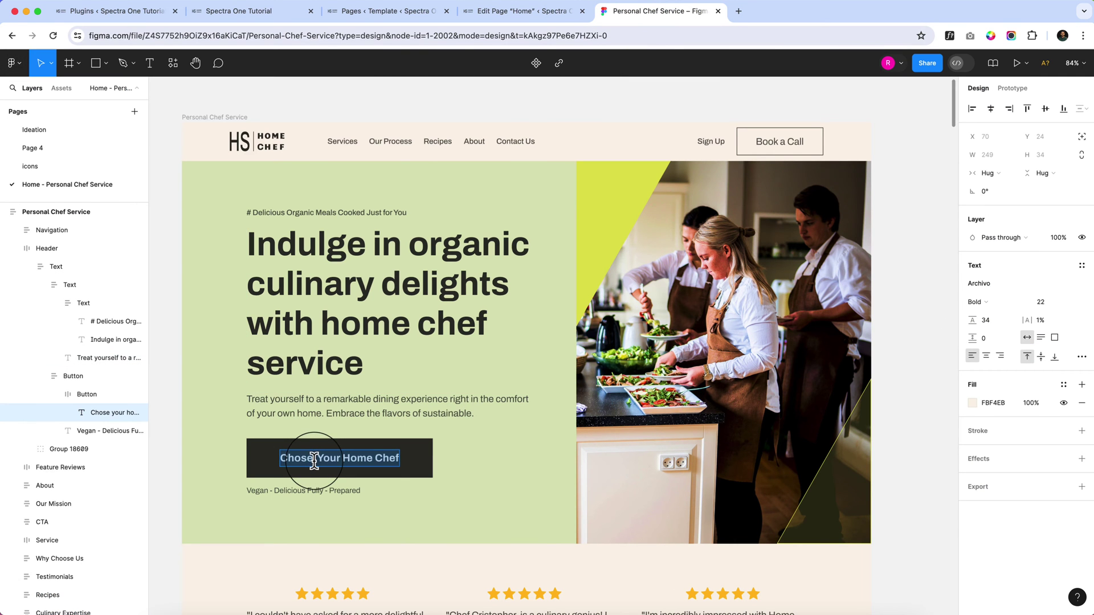
{"action": "left_click", "coordinate": [562, 12]}
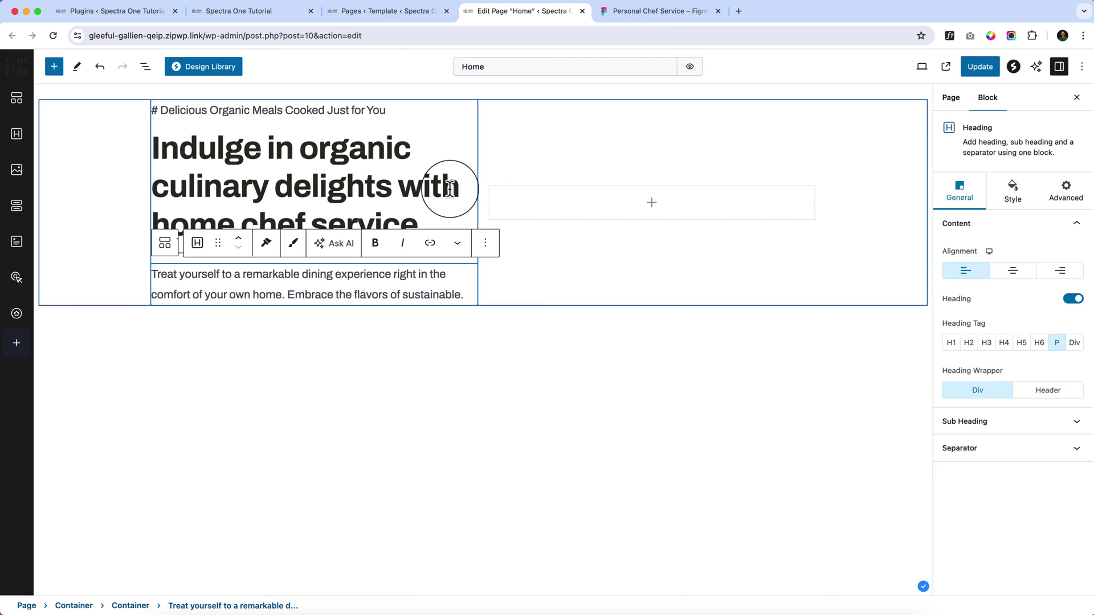
Insert a Spectra Buttons block below the description in the first column and label its button "Chose your home chef".
{"action": "left_click", "coordinate": [164, 243]}
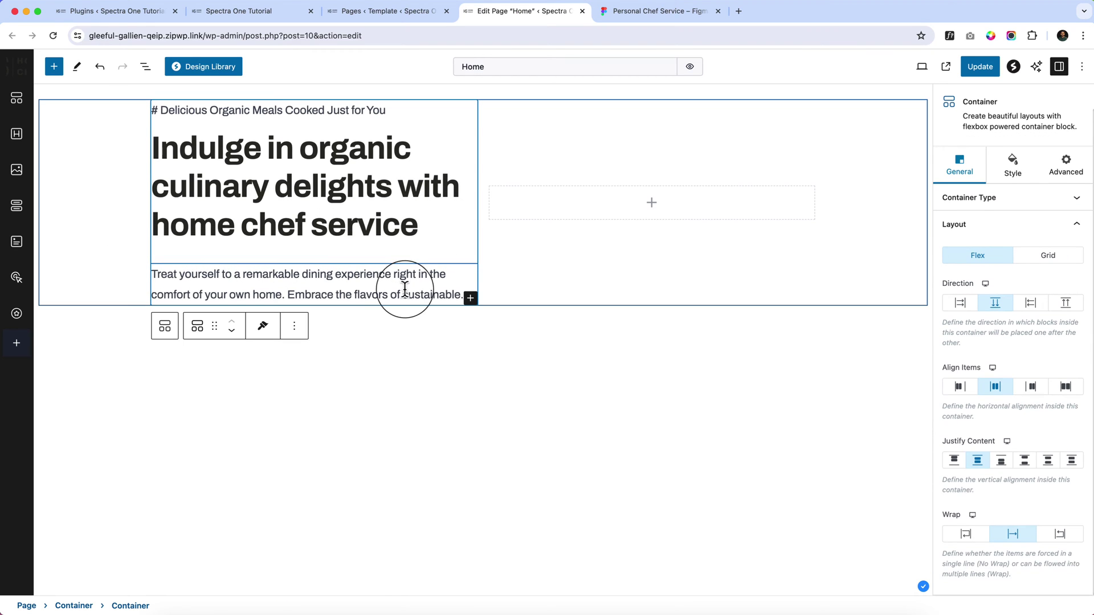
{"action": "left_click", "coordinate": [470, 299]}
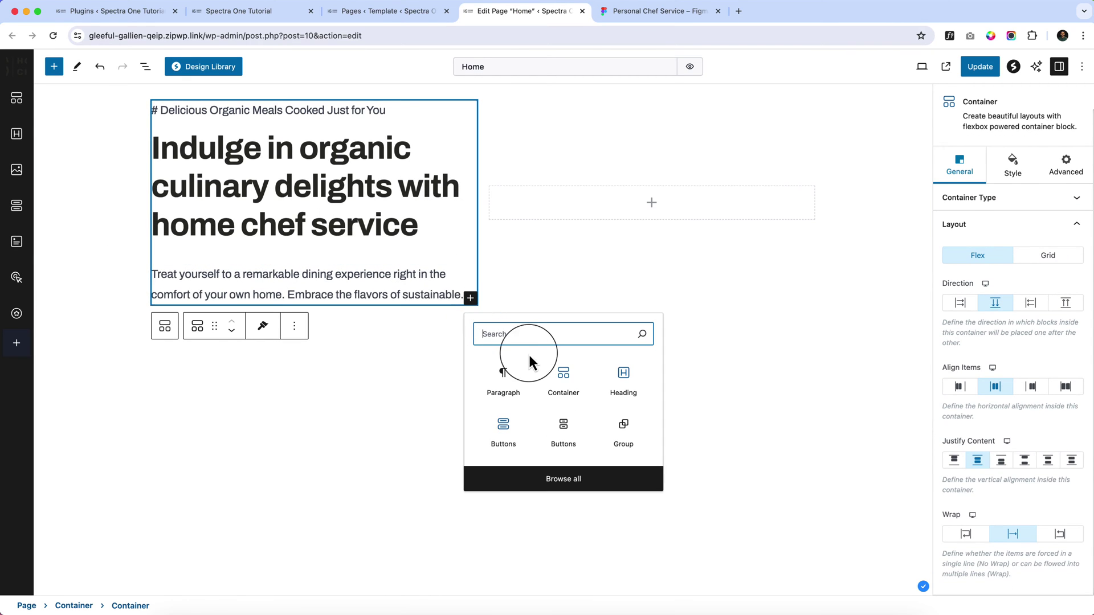
{"action": "left_click", "coordinate": [504, 424]}
{"action": "left_click", "coordinate": [311, 339]}
{"action": "type", "text": "Chose your home chef"}
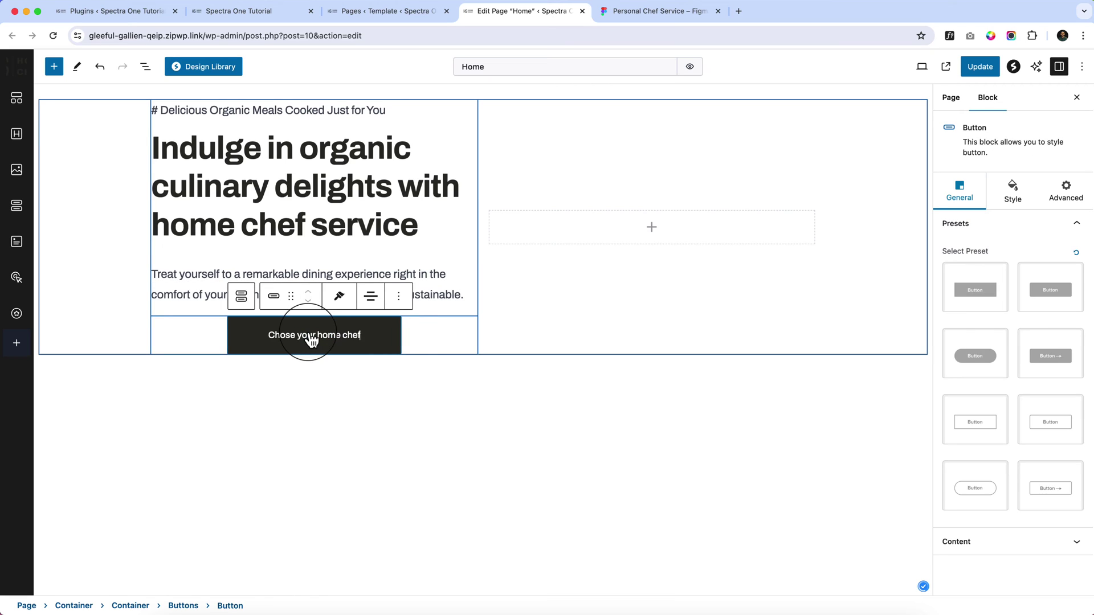
Try the Inherit From Theme option on the hero button and switch it back off.
{"action": "left_click", "coordinate": [988, 539]}
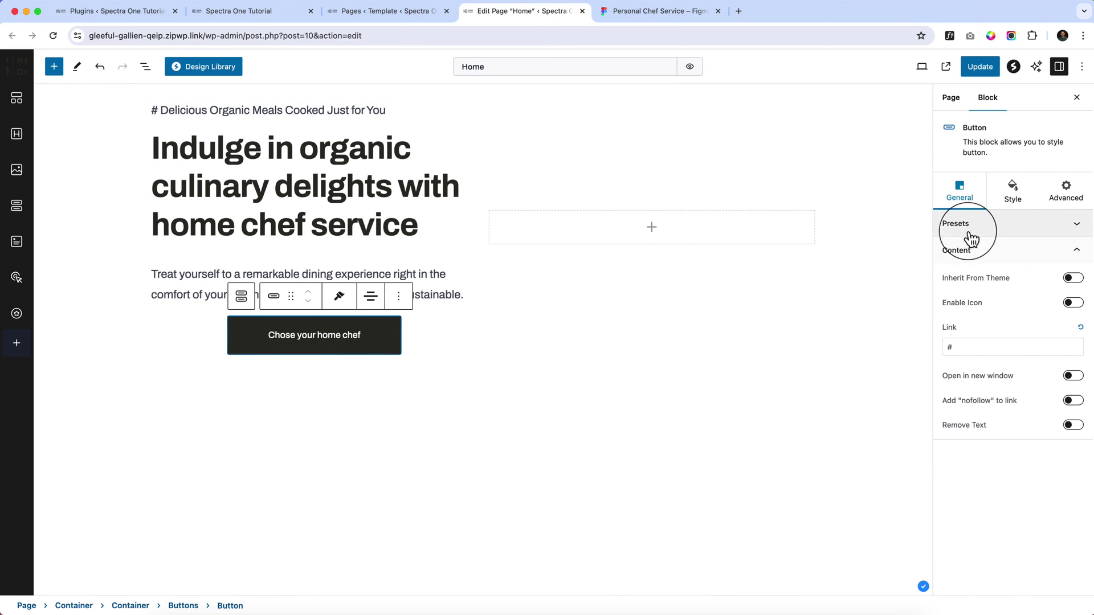
{"action": "left_click", "coordinate": [1070, 278]}
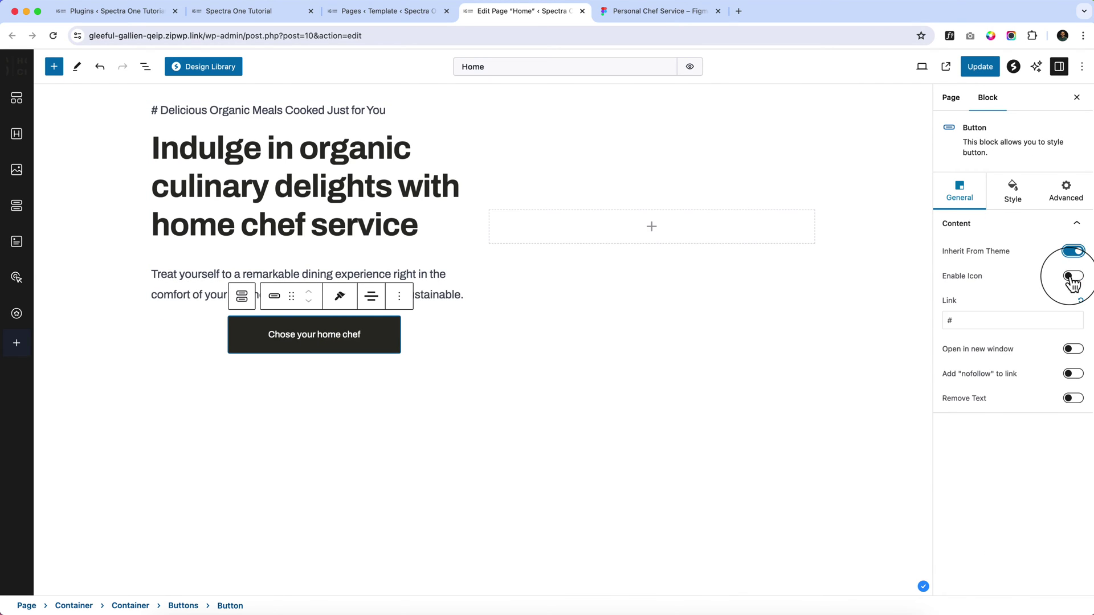
{"action": "left_click", "coordinate": [1071, 277]}
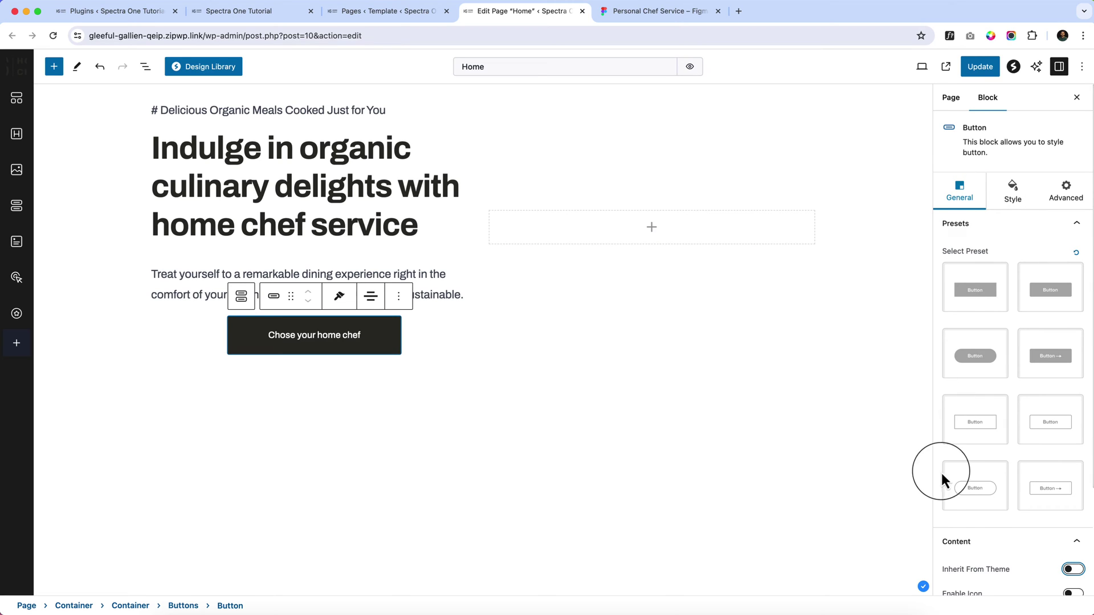
{"action": "scroll", "coordinate": [982, 490], "scroll_direction": "down", "scroll_amount": 3}
{"action": "scroll", "coordinate": [983, 285], "scroll_direction": "up", "scroll_amount": 3}
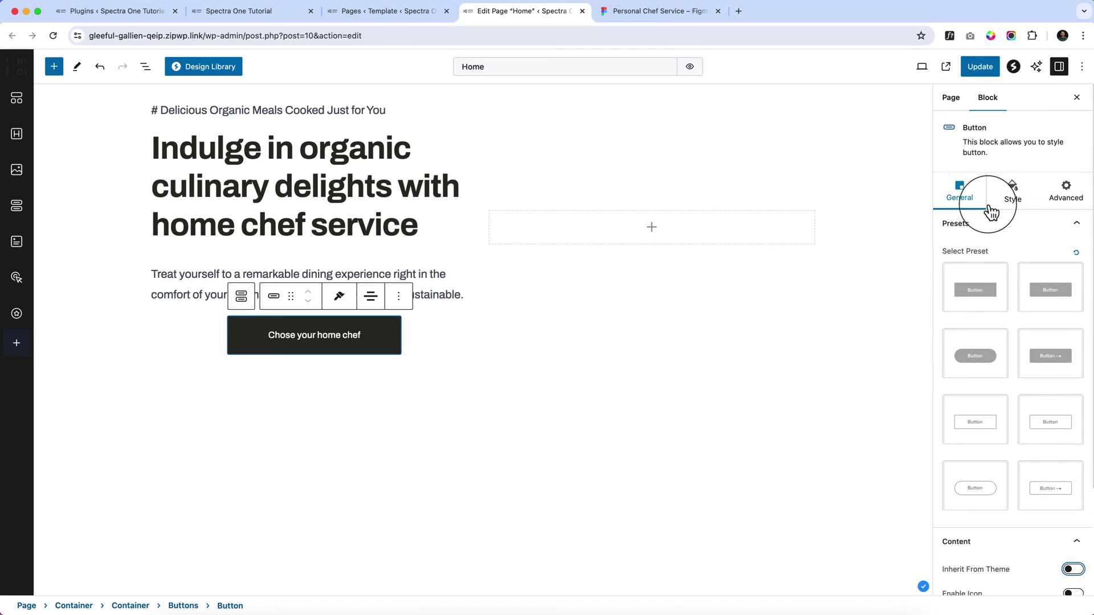
Align the "Chose your home chef" button to the left of its column and deselect the block.
{"action": "left_click", "coordinate": [370, 295]}
{"action": "left_click", "coordinate": [385, 335]}
{"action": "left_click", "coordinate": [327, 428]}
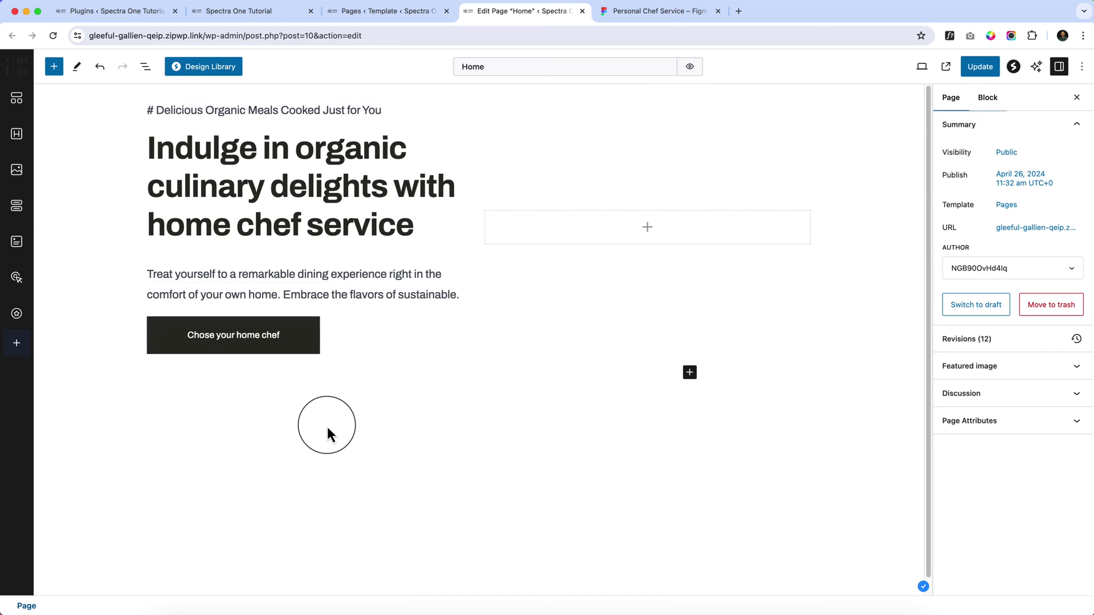
Switch to the Figma design, copy the "Vegan - Delicious Fully - Prepared" line below the button, and return to the WordPress page editor.
{"action": "left_click", "coordinate": [660, 11]}
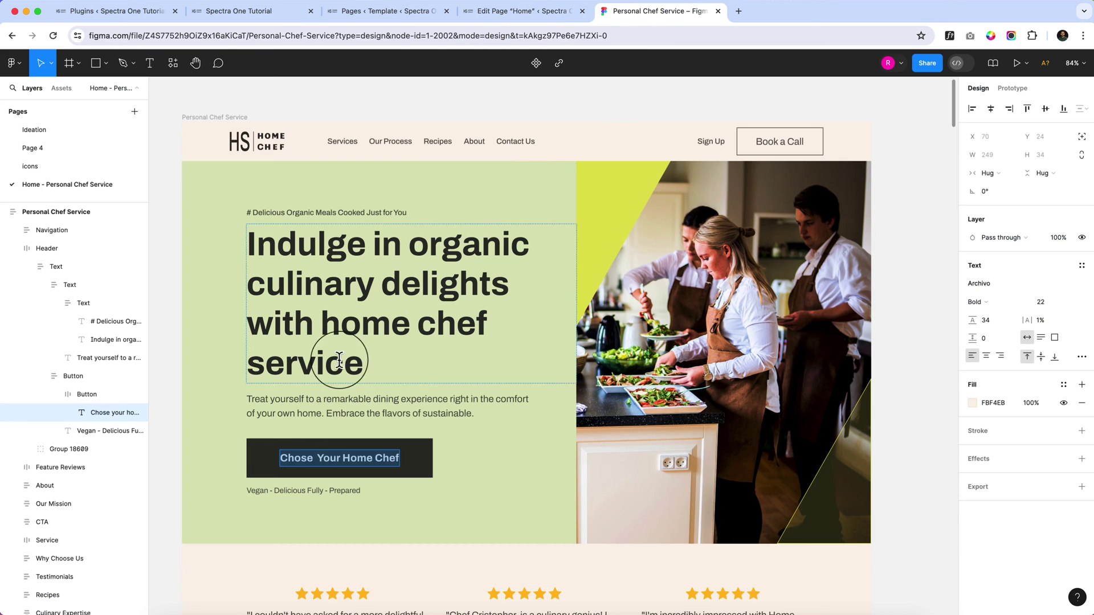
{"action": "double_click", "coordinate": [301, 491]}
{"action": "key", "text": "super+c"}
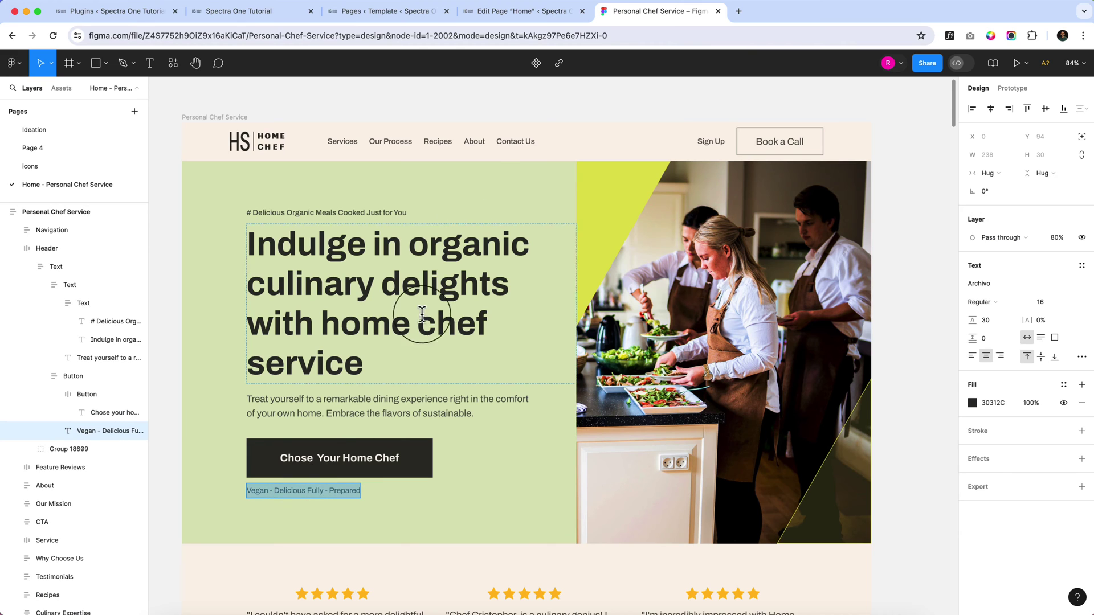
{"action": "left_click", "coordinate": [455, 10]}
{"action": "left_click", "coordinate": [462, 10]}
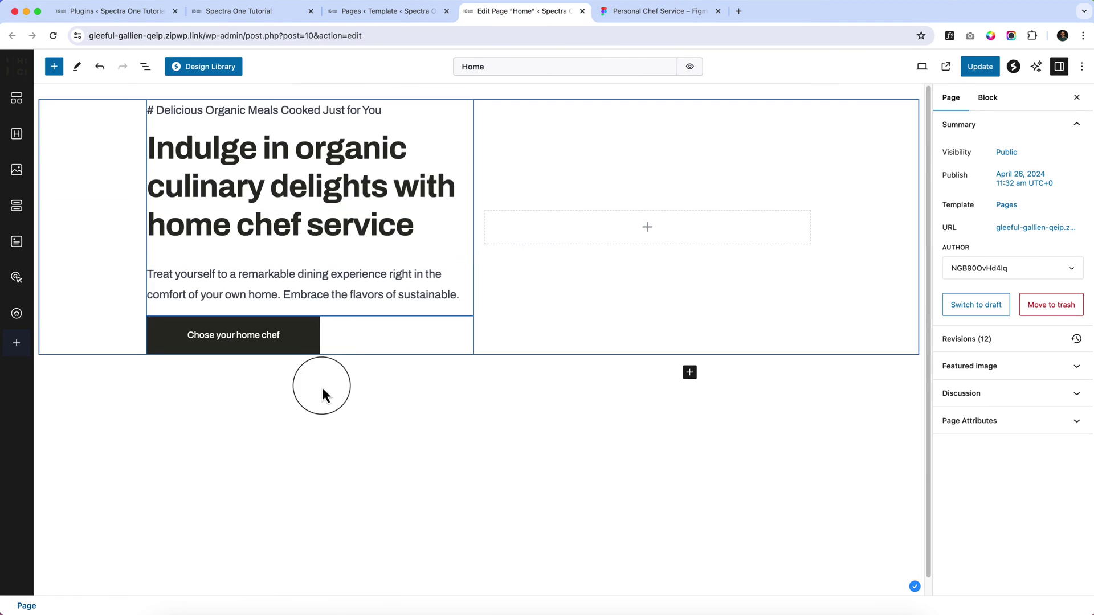
Add a Spectra Heading block after the Buttons block and replace its text with "Vegan - Delicious Fully - Prepared".
{"action": "left_click", "coordinate": [349, 349]}
{"action": "left_click", "coordinate": [353, 301]}
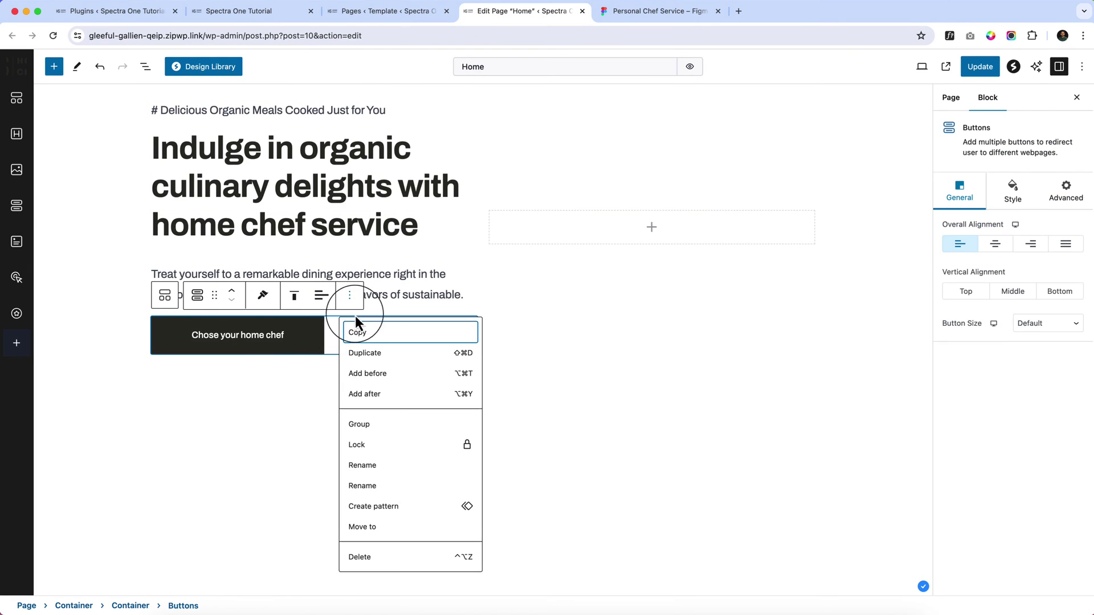
{"action": "left_click", "coordinate": [364, 392]}
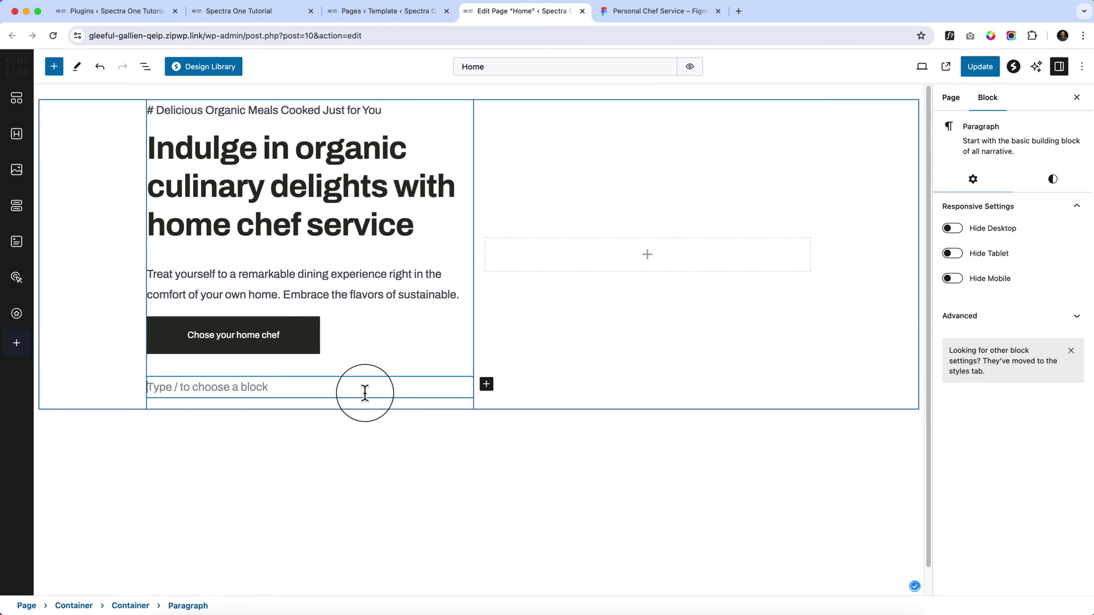
{"action": "type", "text": "/hea"}
{"action": "key", "text": "Down"}
{"action": "key", "text": "Return"}
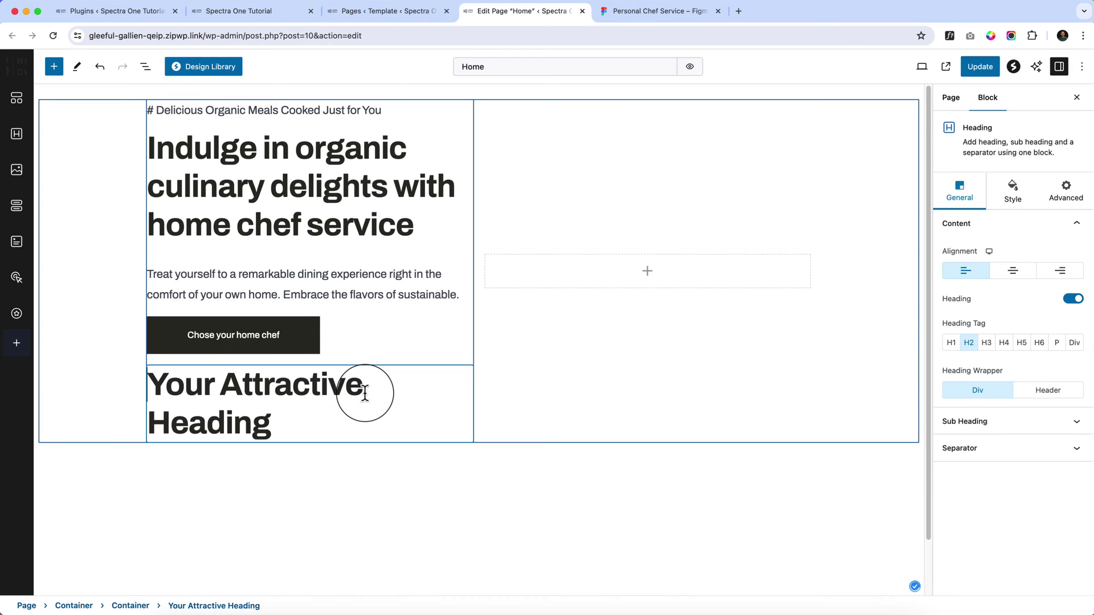
{"action": "triple_click", "coordinate": [365, 393]}
{"action": "scroll", "coordinate": [365, 395], "scroll_direction": "down", "scroll_amount": 2}
{"action": "key", "text": "super+v"}
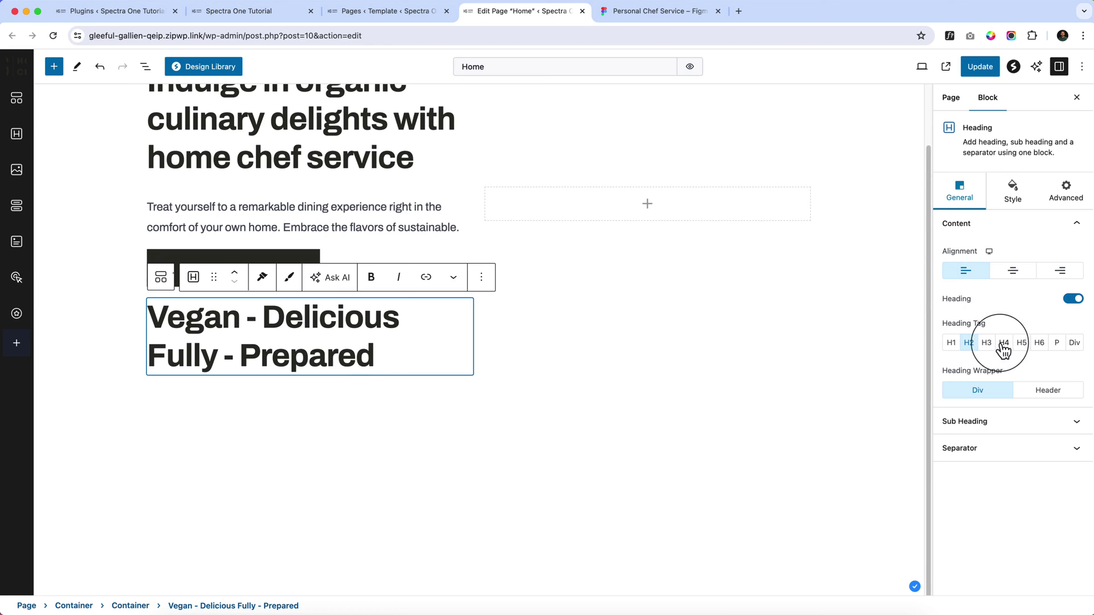
Set the heading tag of the "Vegan - Delicious Fully - Prepared" line to P and compare it with the Figma design.
{"action": "left_click", "coordinate": [1057, 344]}
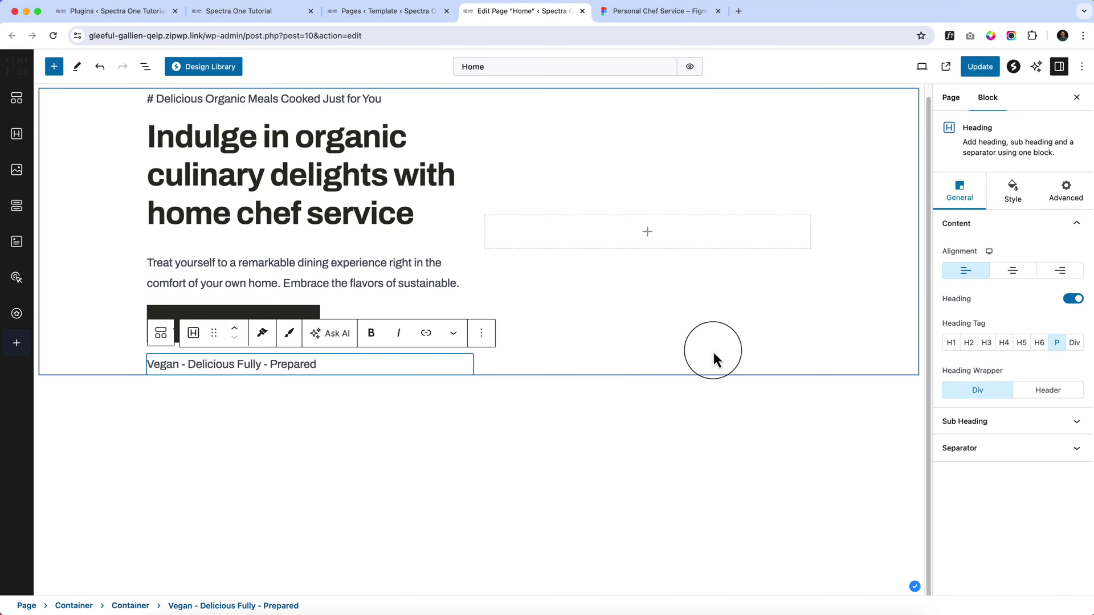
{"action": "left_click", "coordinate": [644, 18]}
{"action": "left_click", "coordinate": [543, 16]}
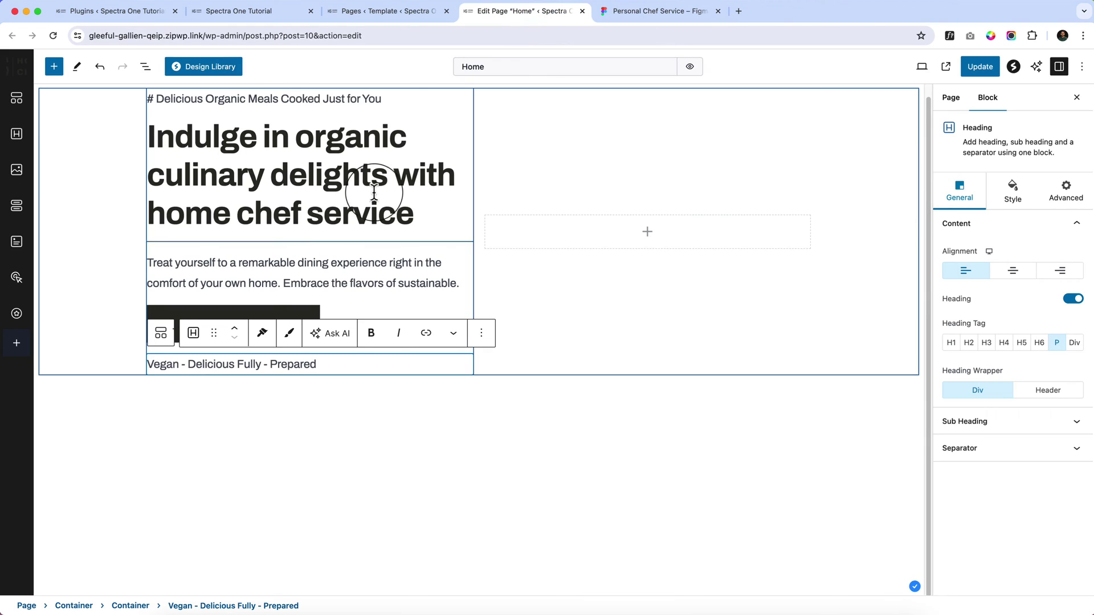
Set the font size of the "Vegan - Delicious Fully - Prepared" line to 13 px and check the text size in the Figma design.
{"action": "left_click", "coordinate": [1013, 192]}
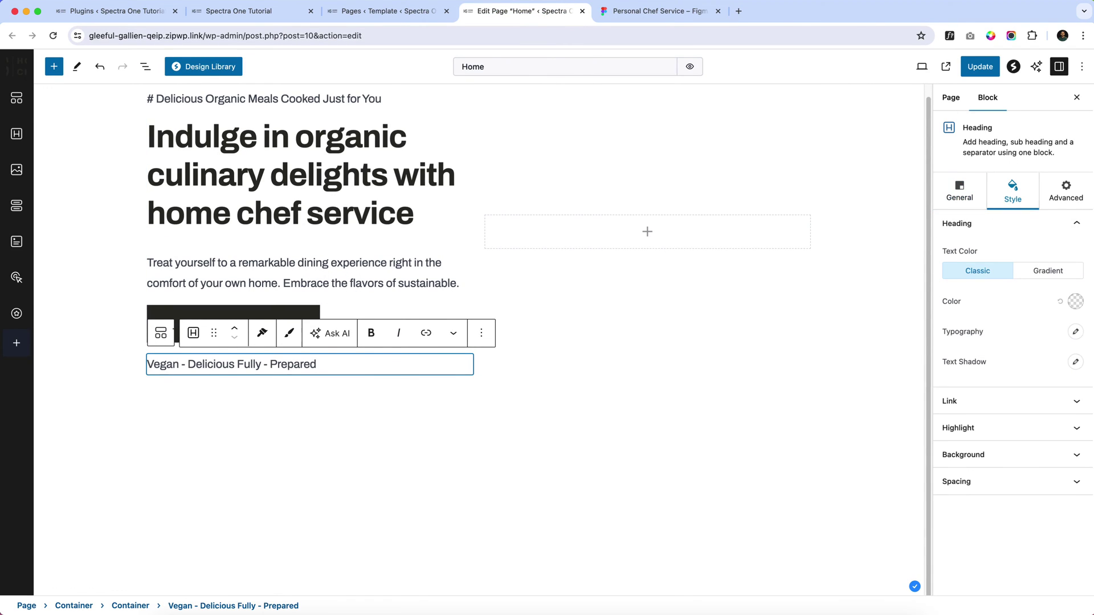
{"action": "left_click", "coordinate": [1076, 332]}
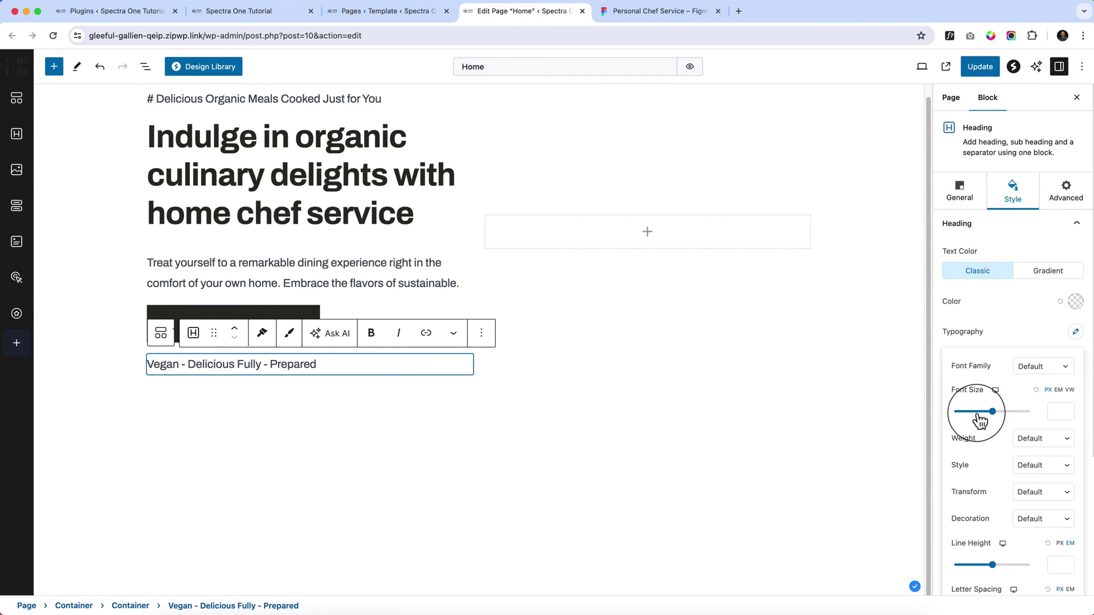
{"action": "left_click_drag", "start_coordinate": [980, 420], "coordinate": [958, 420]}
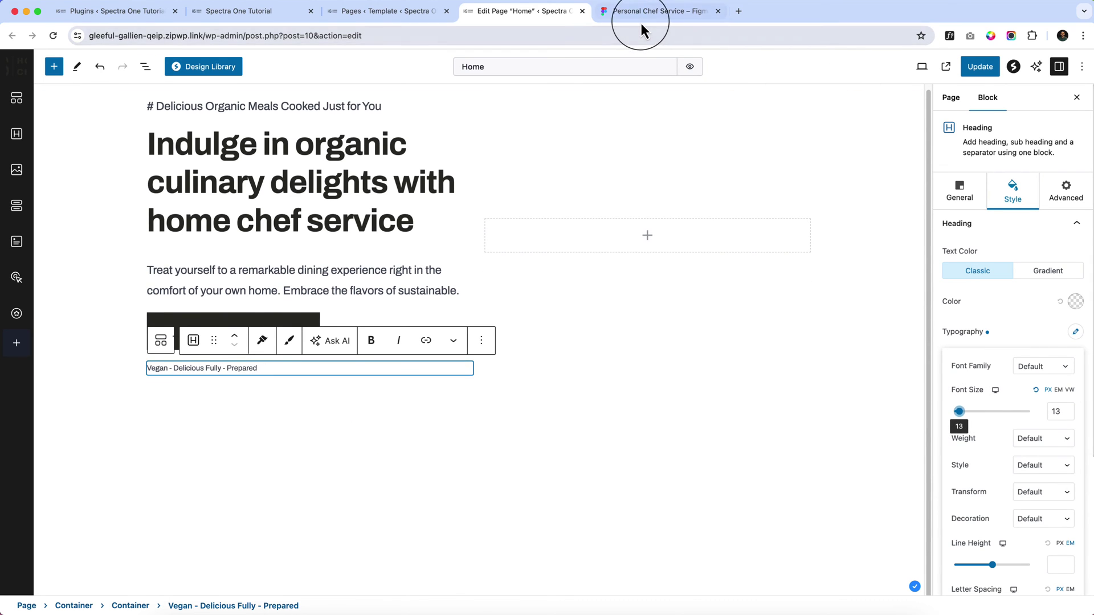
{"action": "left_click", "coordinate": [644, 11]}
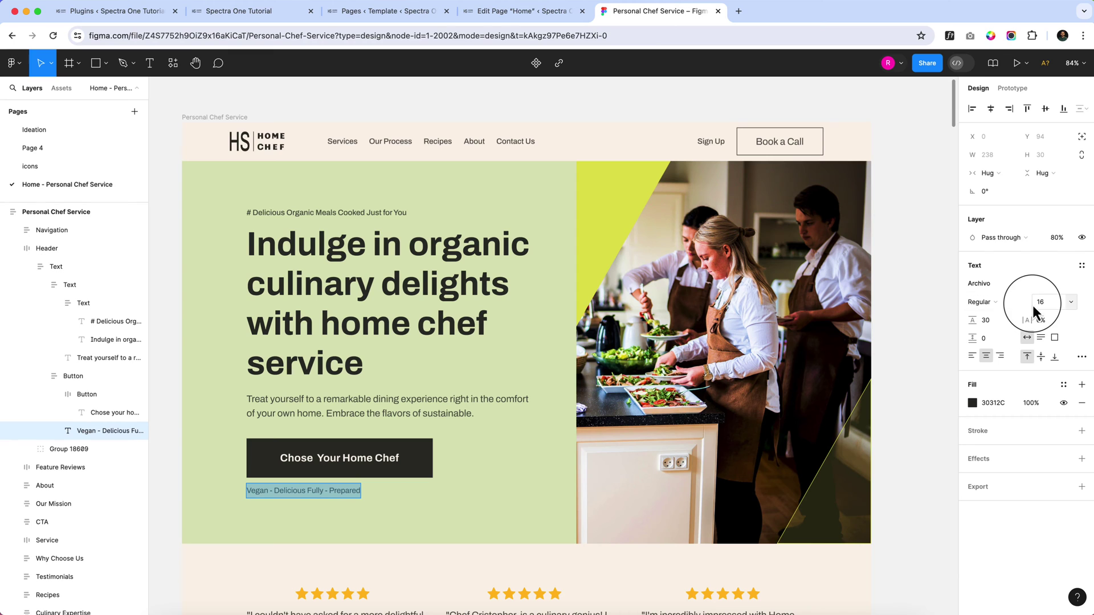
{"action": "left_click", "coordinate": [460, 16]}
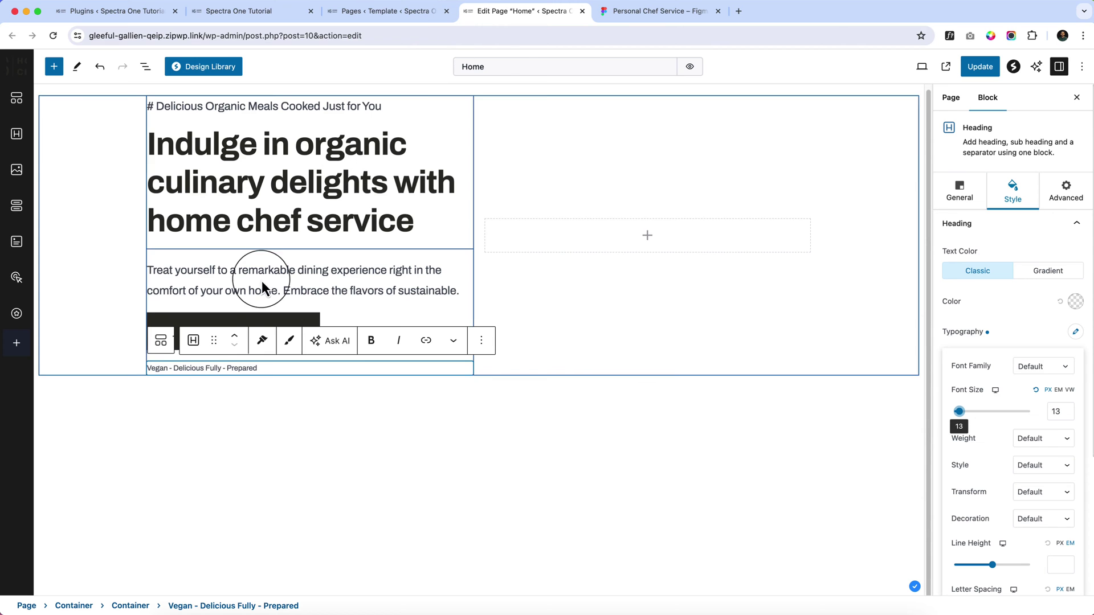
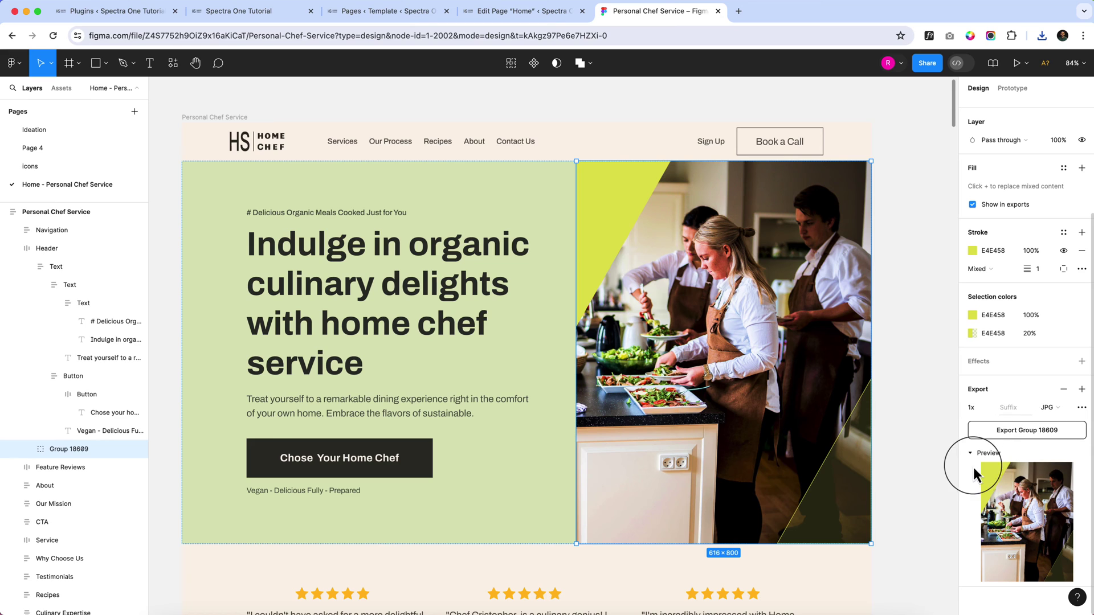
Open Photopea in a new tab and load the exported Group 18609 (1).jpg from the recent downloads.
{"action": "left_click", "coordinate": [1042, 36]}
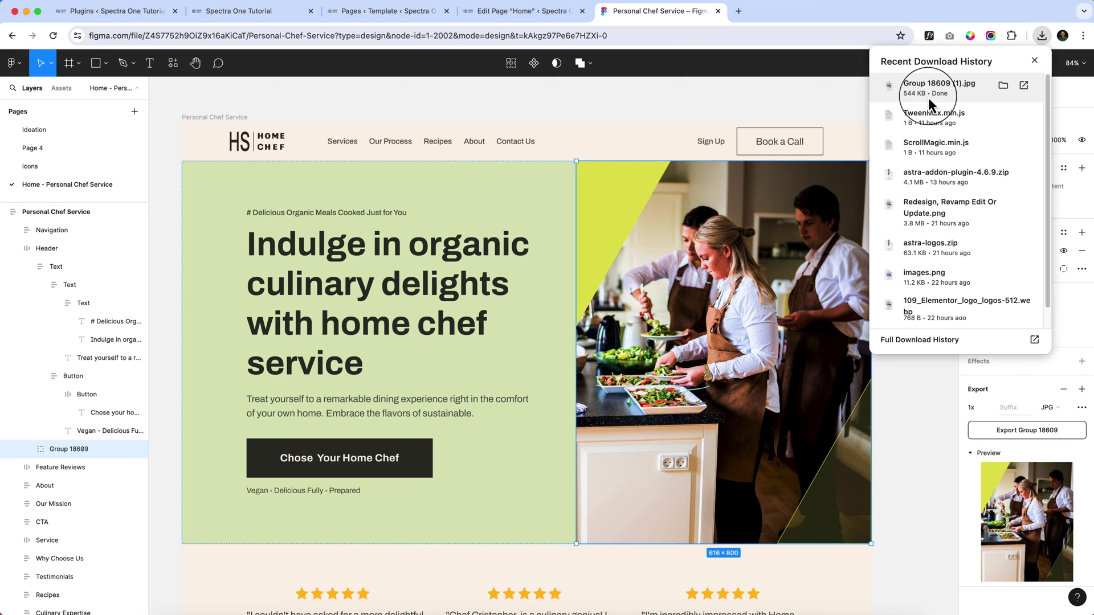
{"action": "left_click", "coordinate": [739, 12]}
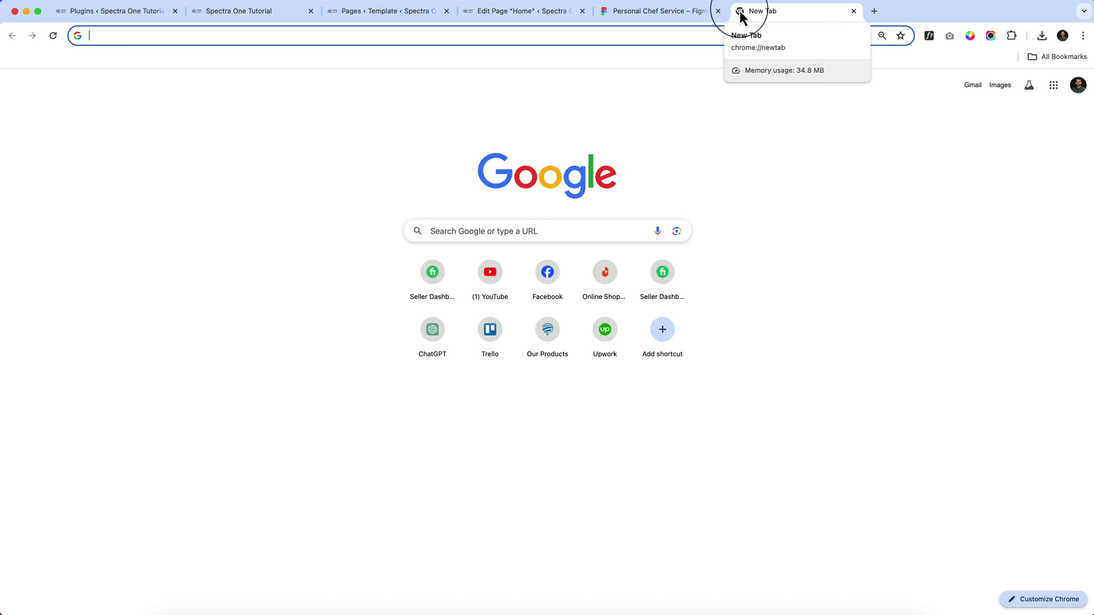
{"action": "type", "text": "pho"}
{"action": "key", "text": "Return"}
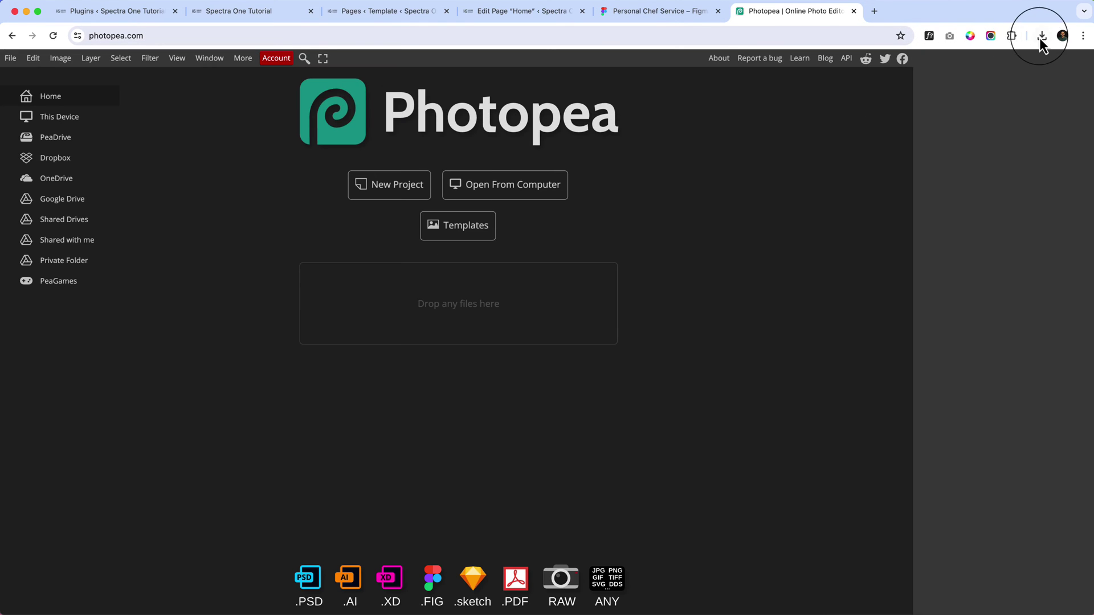
{"action": "left_click", "coordinate": [1042, 37]}
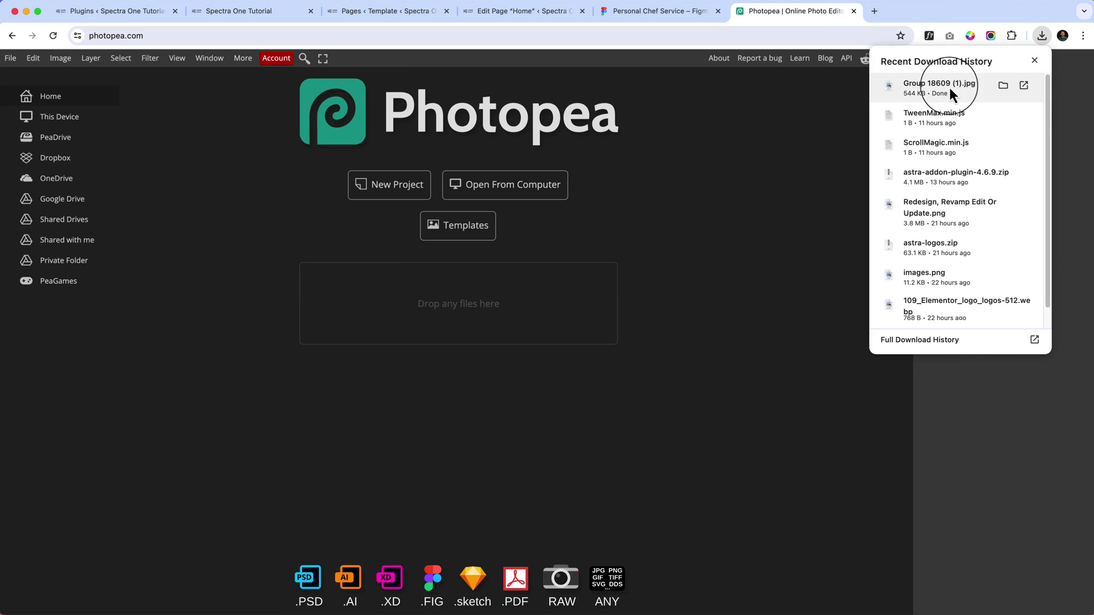
{"action": "left_click_drag", "start_coordinate": [938, 92], "coordinate": [498, 276]}
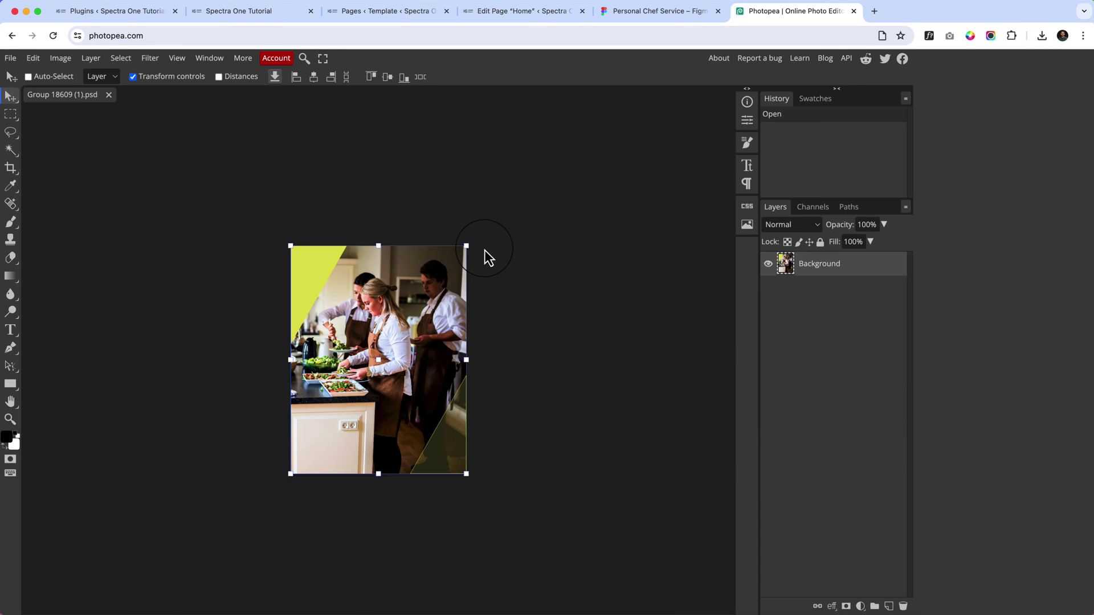
Open the WEBP export settings for the chef image and compare its file size with the downloaded JPG.
{"action": "left_click", "coordinate": [11, 58]}
{"action": "left_click", "coordinate": [1042, 35]}
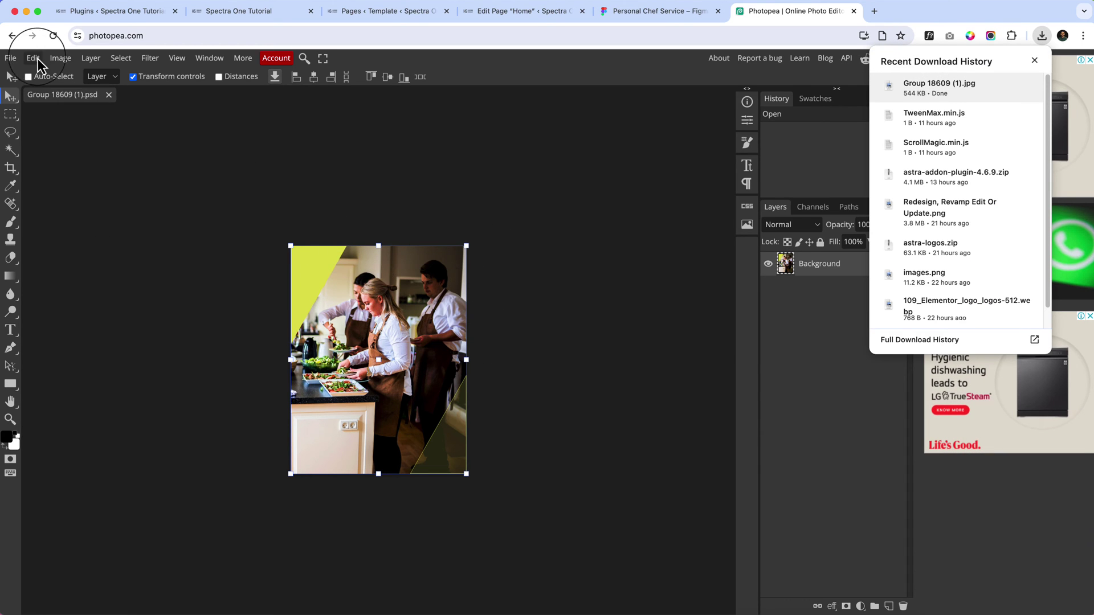
{"action": "left_click", "coordinate": [11, 57]}
{"action": "mouse_move", "coordinate": [40, 231]}
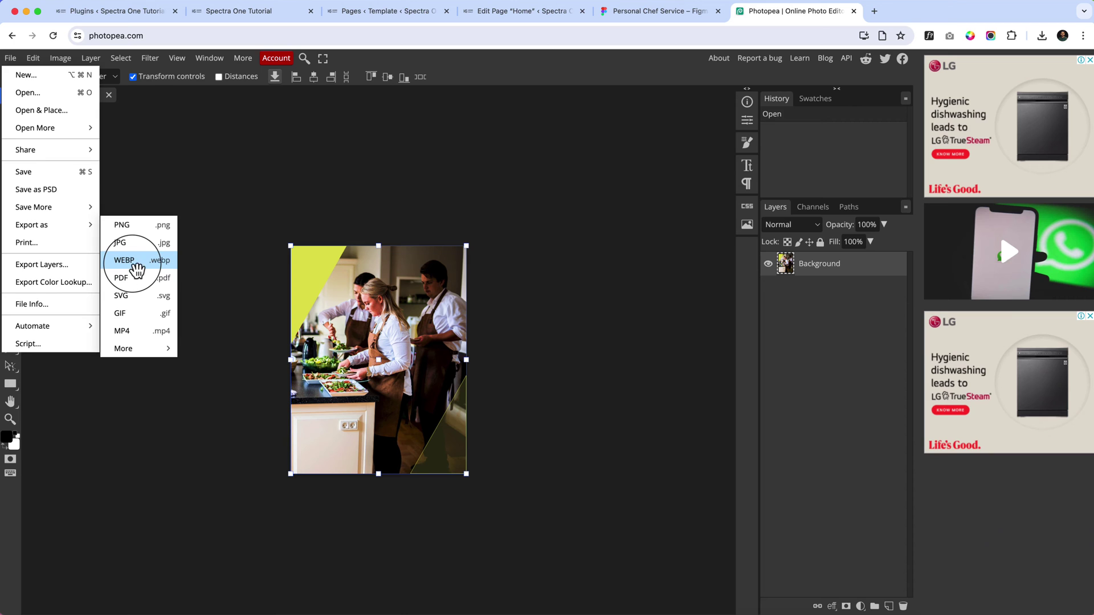
{"action": "left_click", "coordinate": [132, 266]}
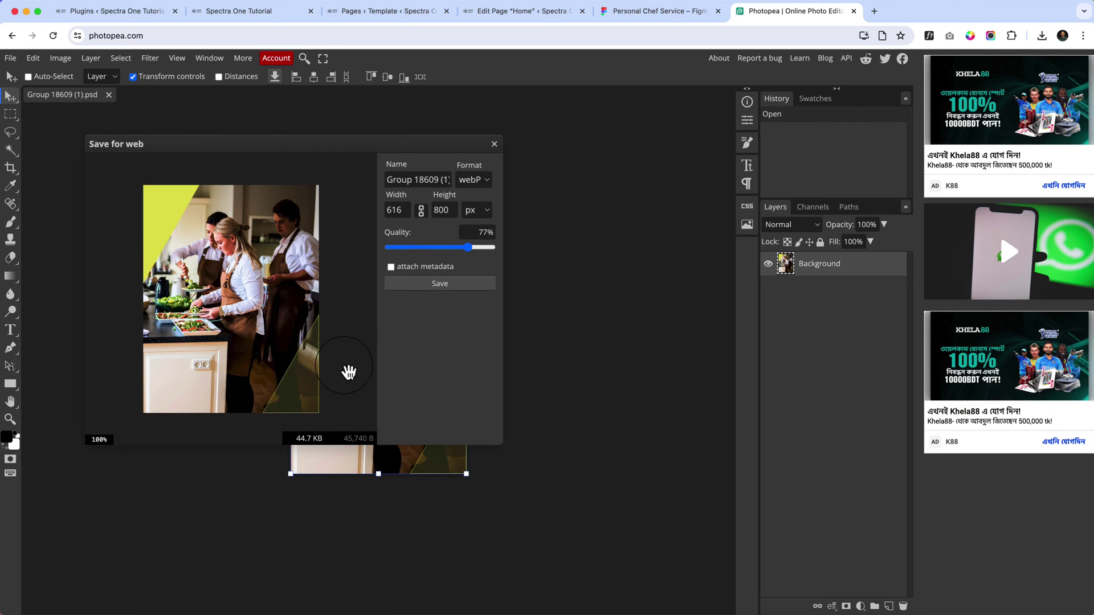
{"action": "left_click", "coordinate": [392, 207]}
{"action": "left_click", "coordinate": [1042, 36]}
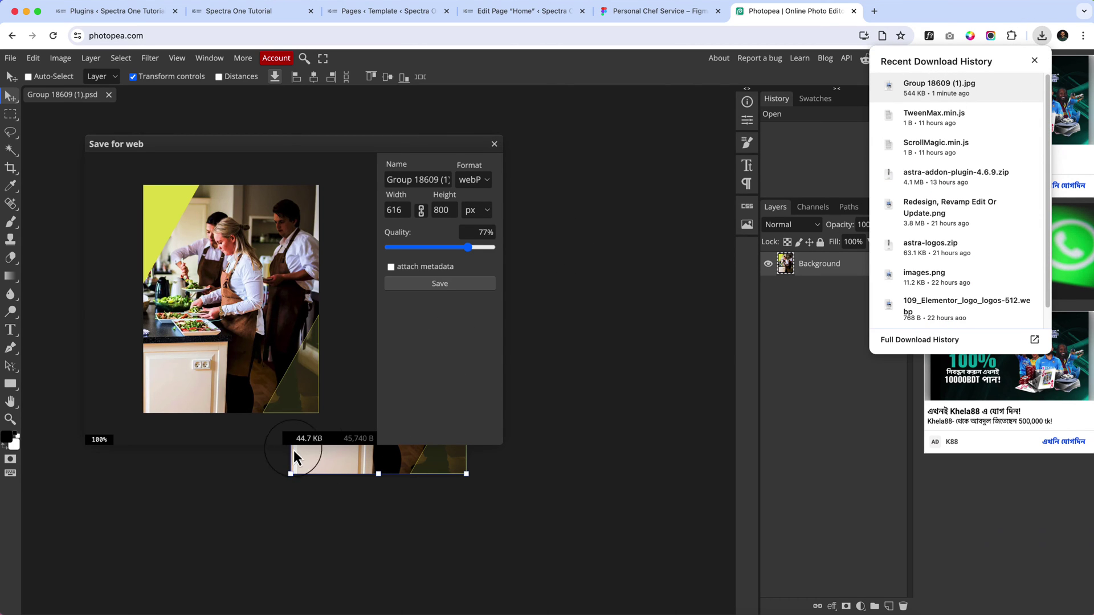
{"action": "left_click", "coordinate": [398, 396]}
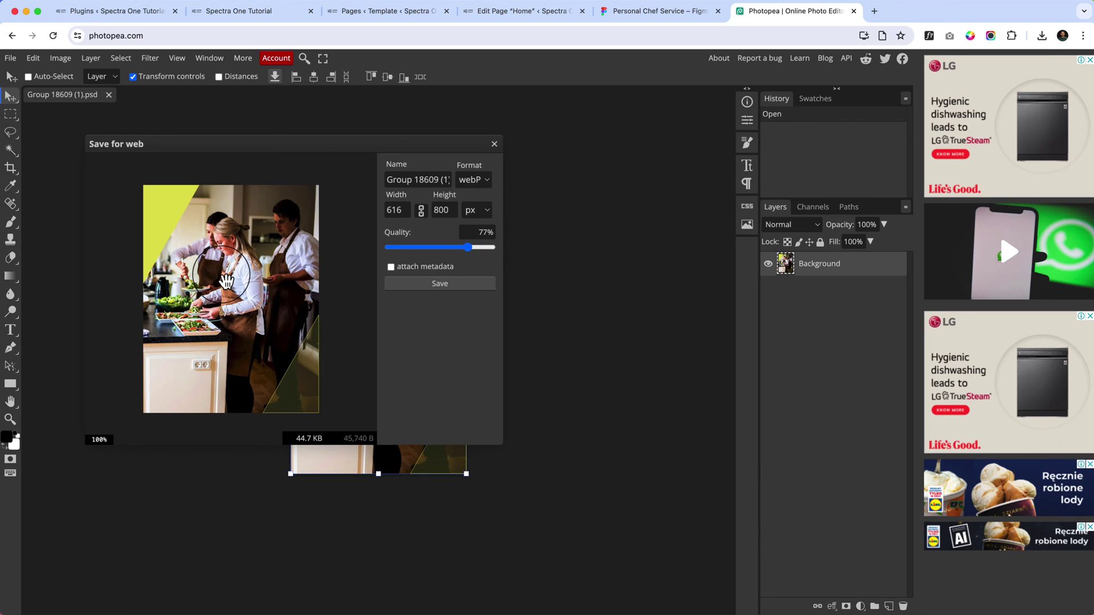
Name the WEBP export image1 and save it.
{"action": "left_click", "coordinate": [393, 181]}
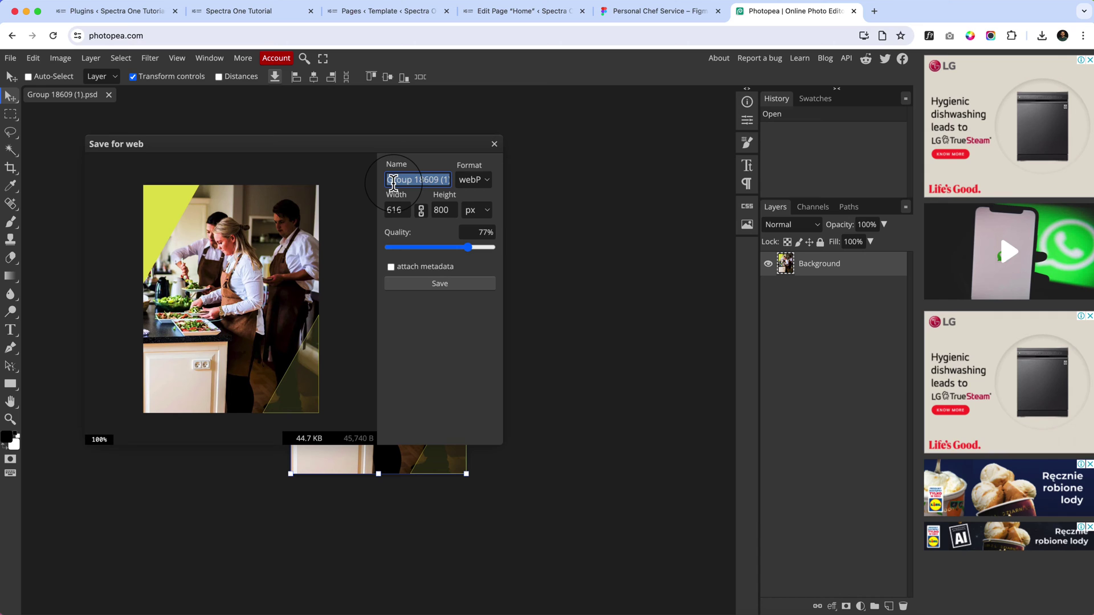
{"action": "type", "text": "image1"}
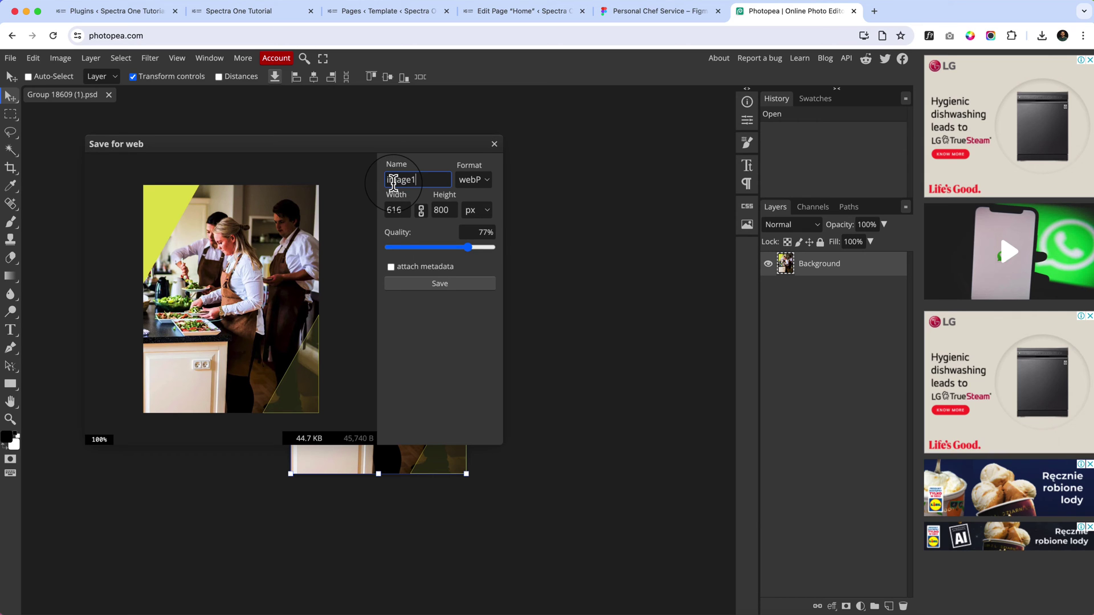
{"action": "left_click", "coordinate": [421, 285]}
Return to the WordPress page editor and add a Spectra Image block to the empty container beside the hero text.
{"action": "left_click", "coordinate": [508, 14]}
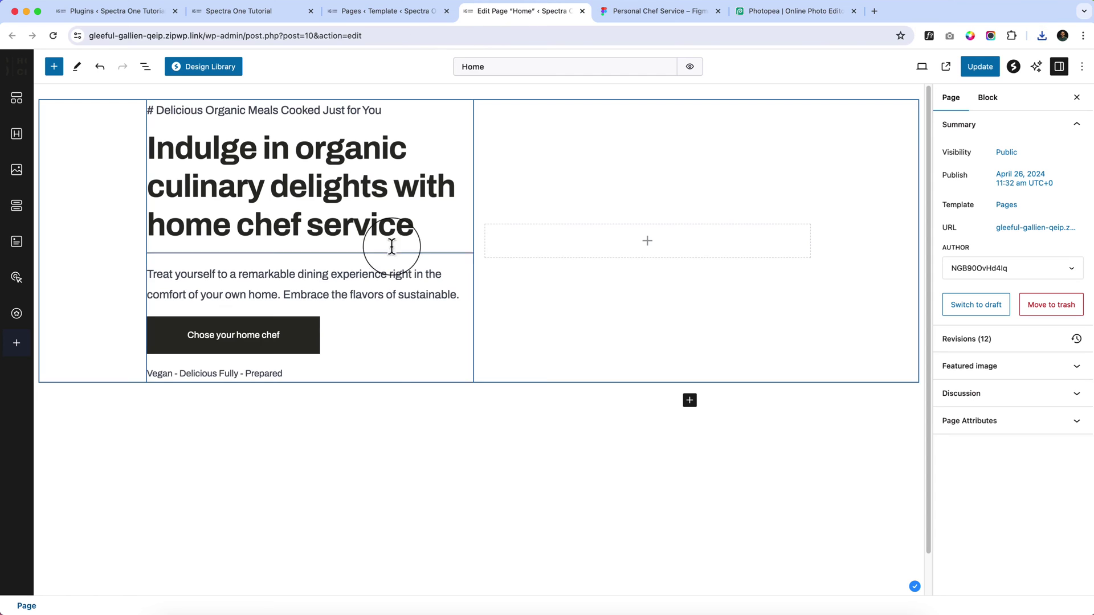
{"action": "left_click", "coordinate": [647, 242]}
{"action": "left_click", "coordinate": [647, 242]}
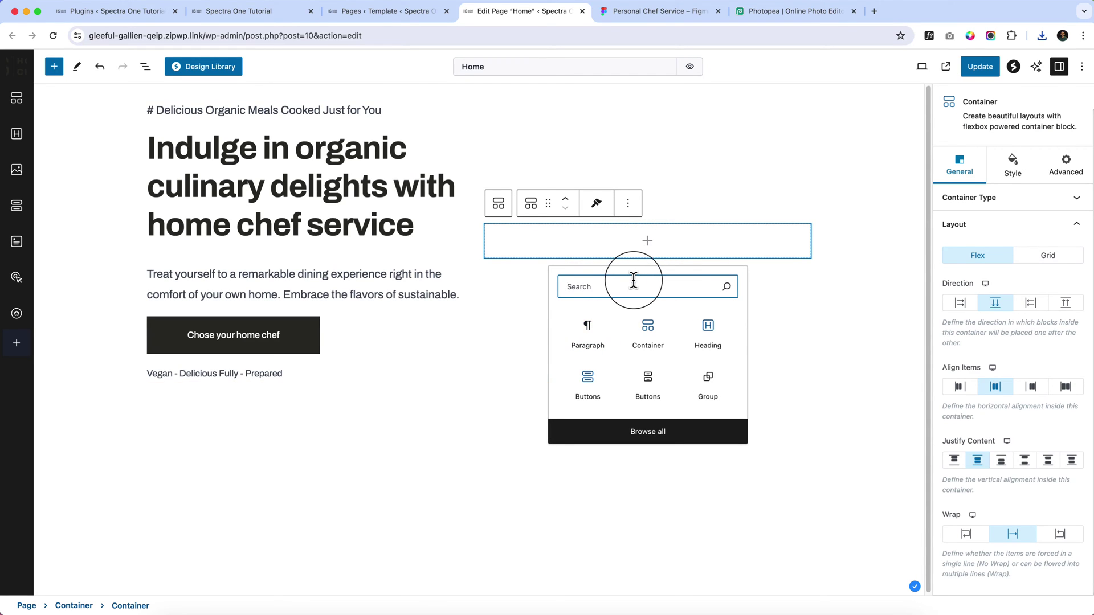
{"action": "type", "text": "image"}
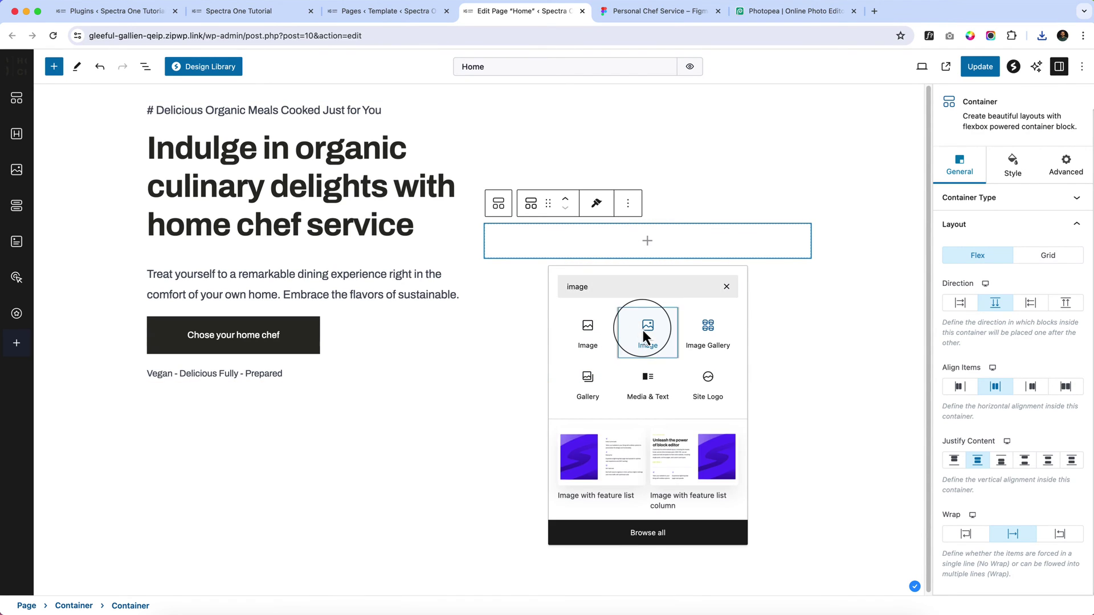
{"action": "left_click", "coordinate": [646, 335]}
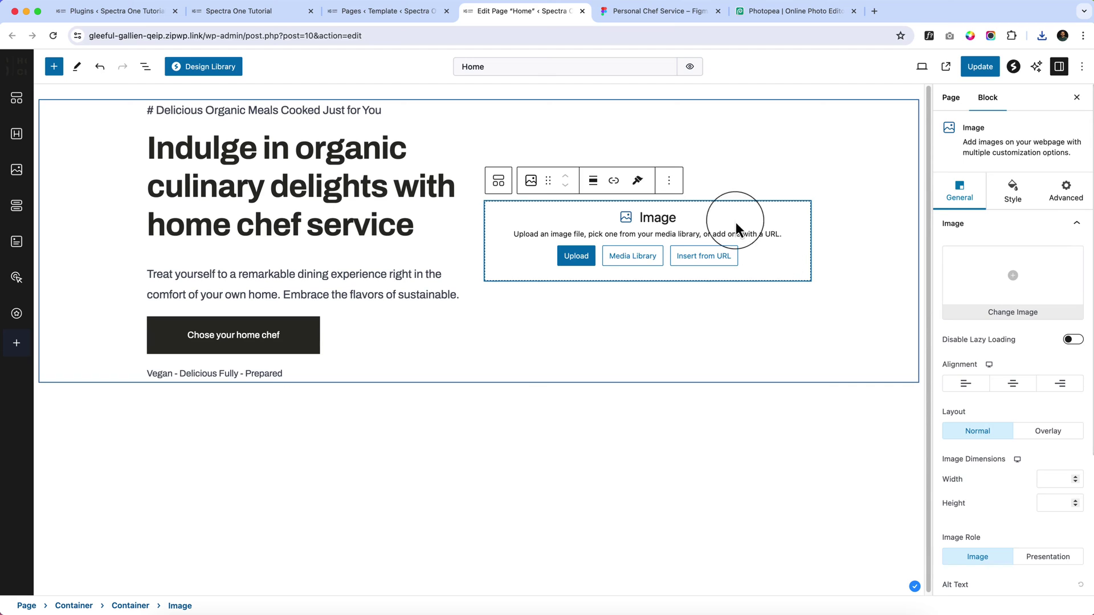
Upload image1.webp to the media library, give it the alt text "hero image", and insert it into the Image block.
{"action": "left_click", "coordinate": [654, 253]}
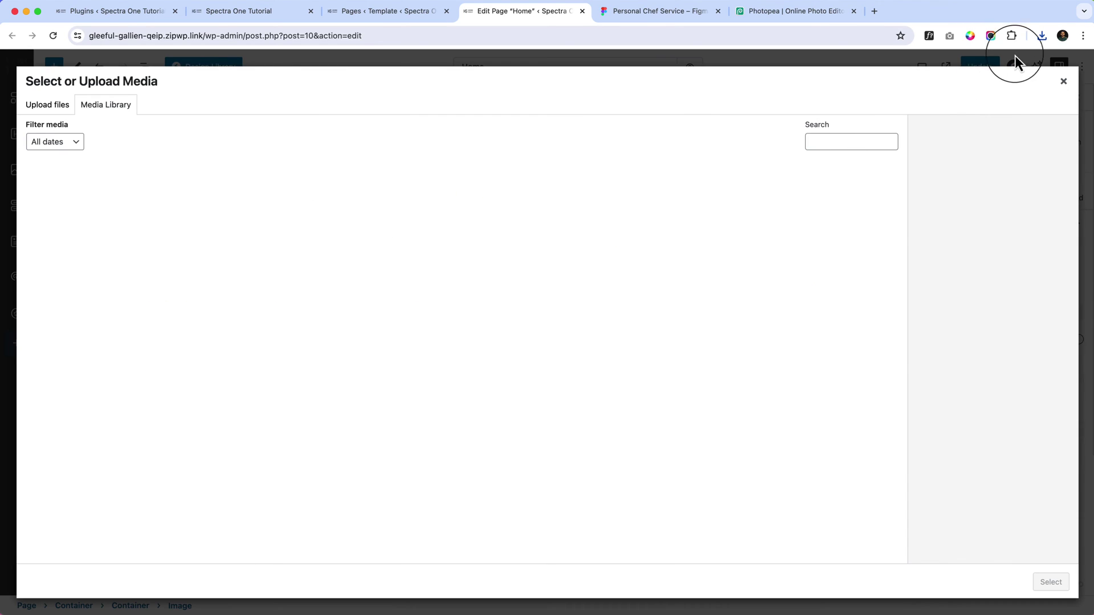
{"action": "left_click_drag", "start_coordinate": [942, 86], "coordinate": [707, 153]}
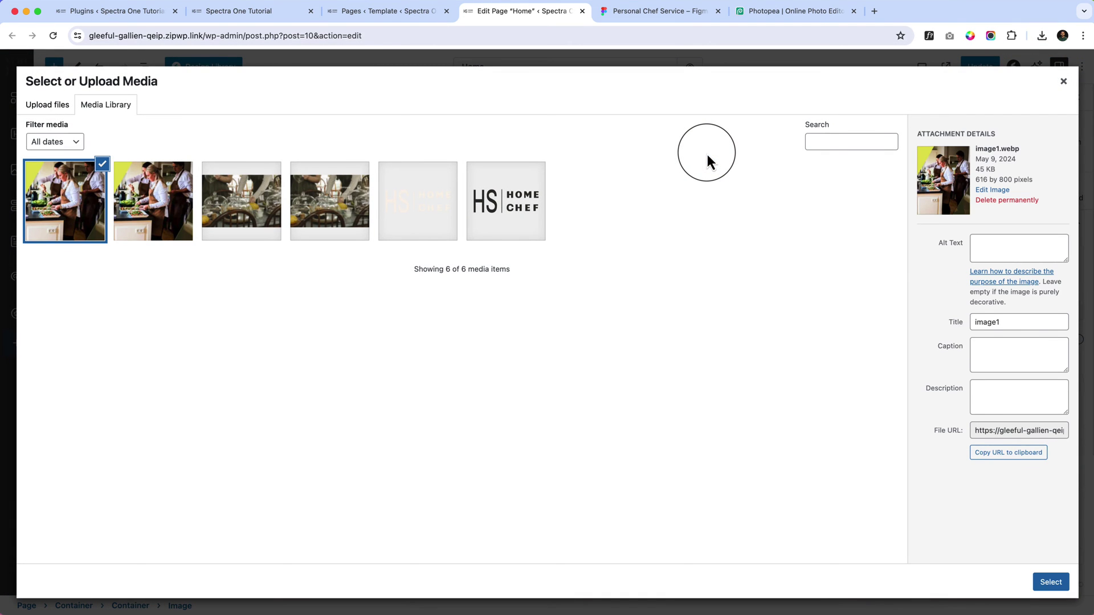
{"action": "left_click", "coordinate": [979, 243]}
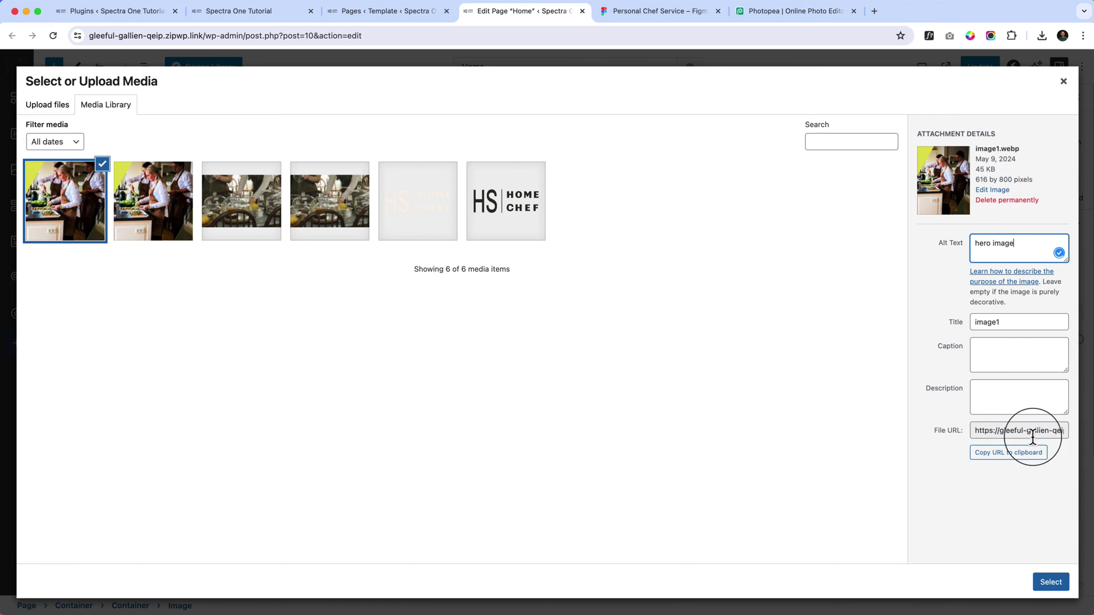
{"action": "left_click", "coordinate": [1048, 580]}
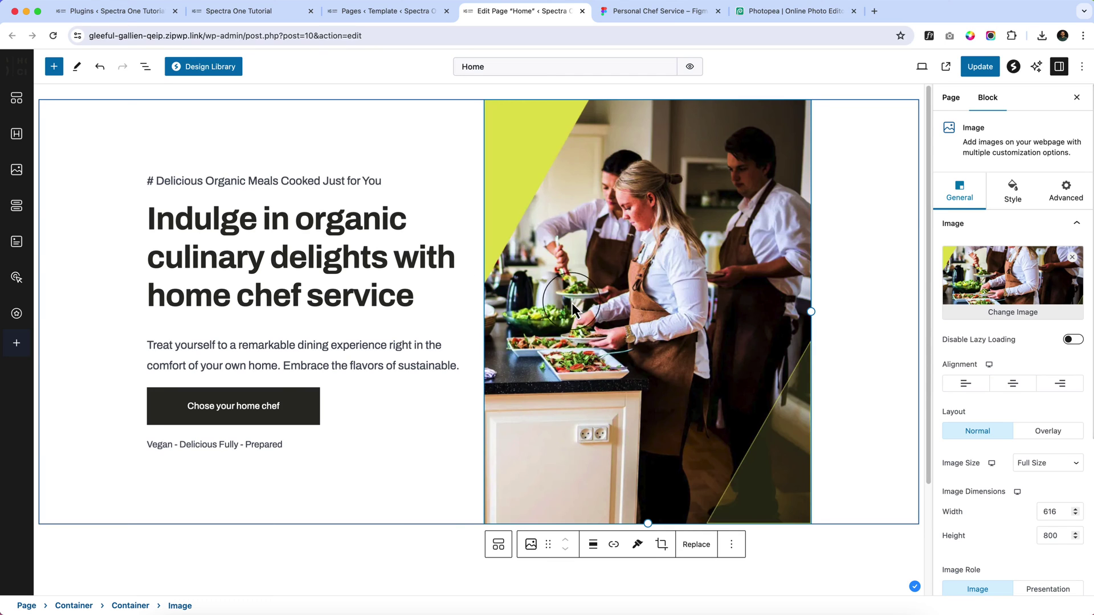
Check the hero in the Figma design and give the outer hero container a solid light green background, DFE7C0.
{"action": "left_click", "coordinate": [681, 21]}
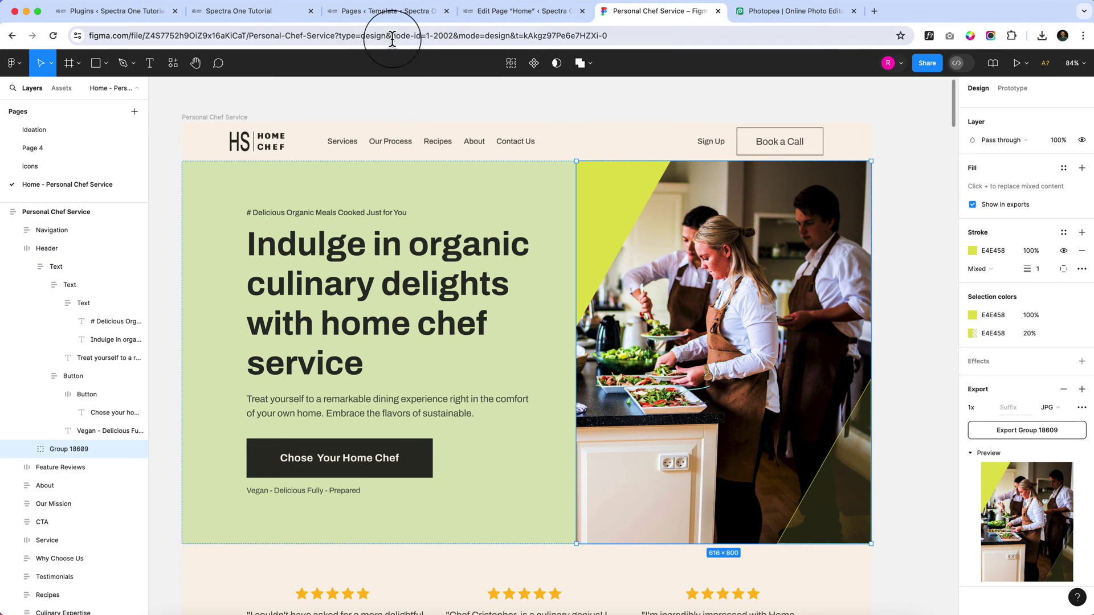
{"action": "left_click", "coordinate": [480, 19]}
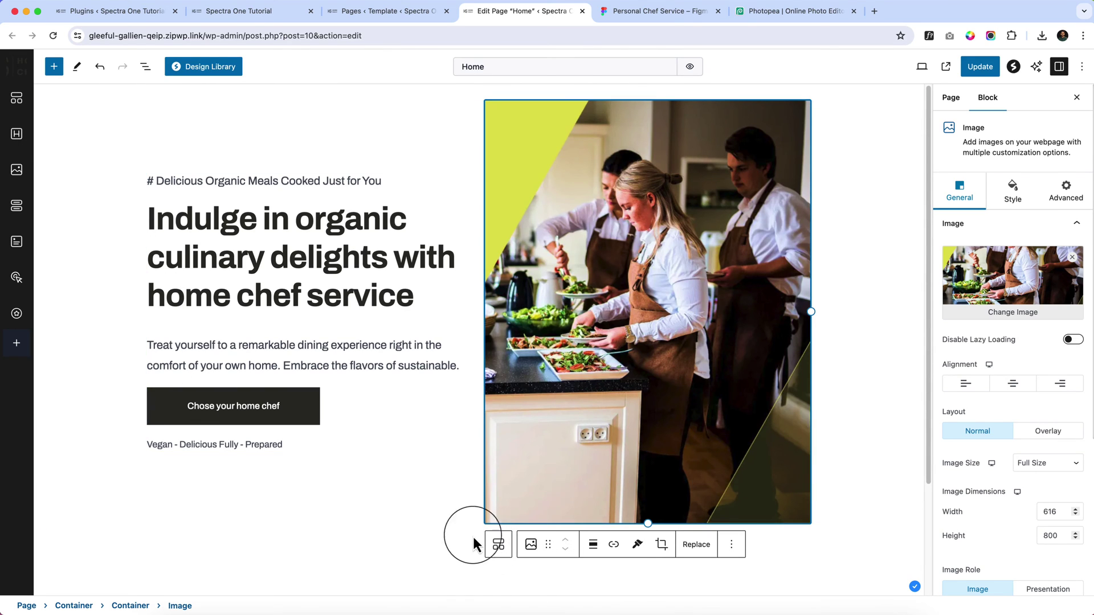
{"action": "left_click", "coordinate": [500, 546]}
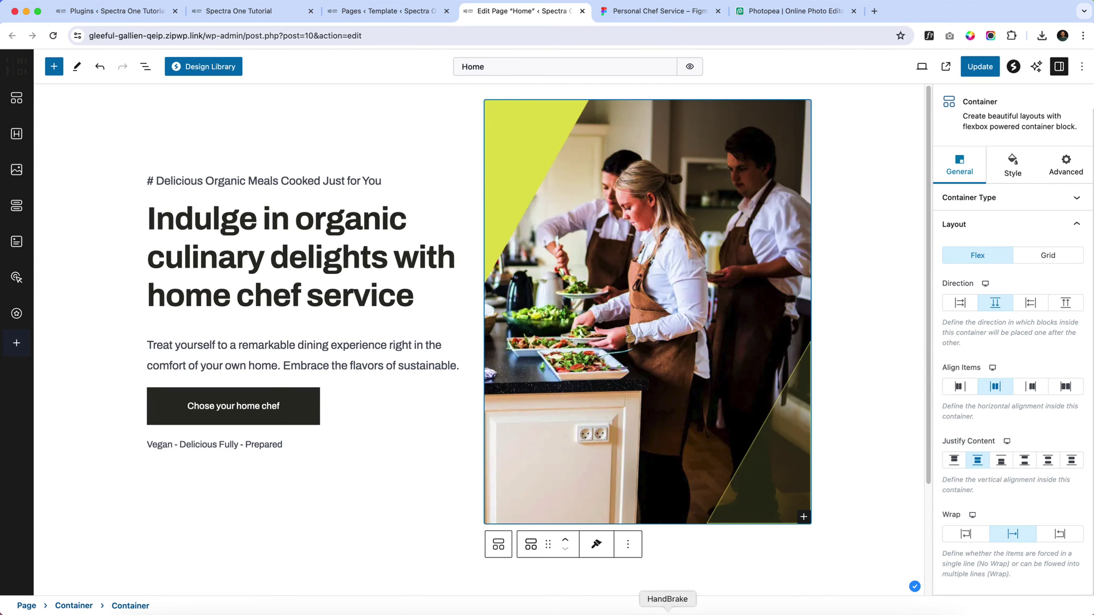
{"action": "left_click", "coordinate": [499, 544]}
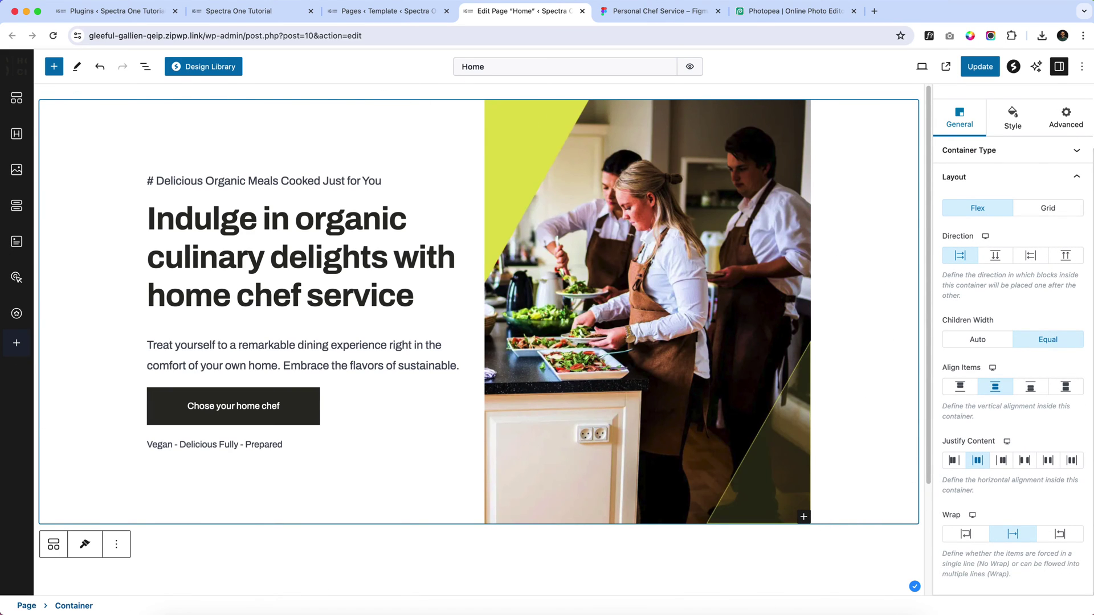
{"action": "scroll", "coordinate": [1017, 319], "scroll_direction": "up", "scroll_amount": 2}
{"action": "left_click", "coordinate": [1016, 206]}
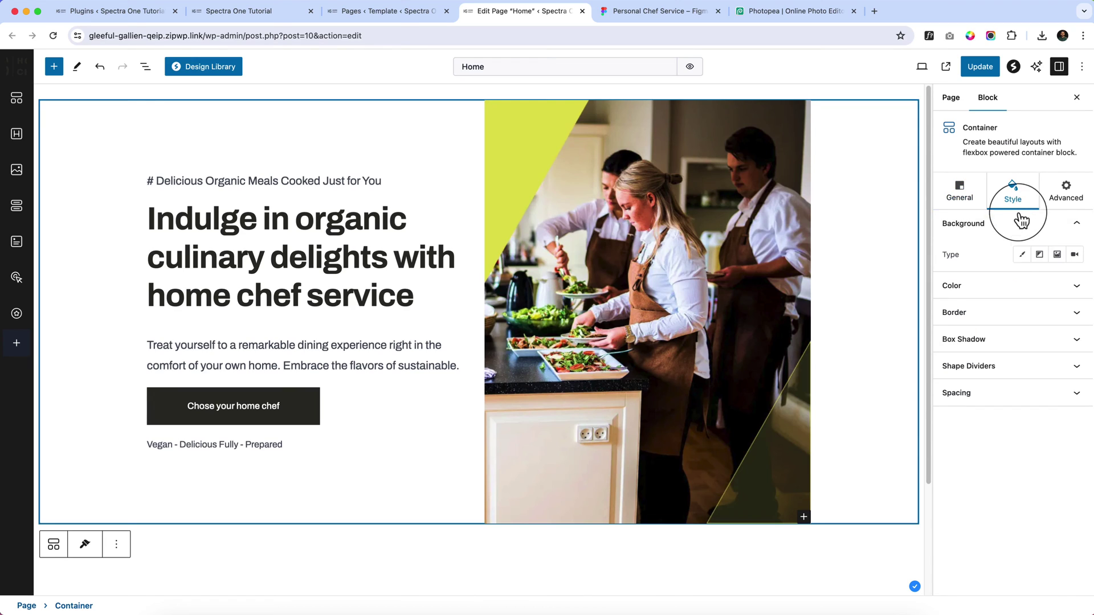
{"action": "left_click", "coordinate": [1023, 255]}
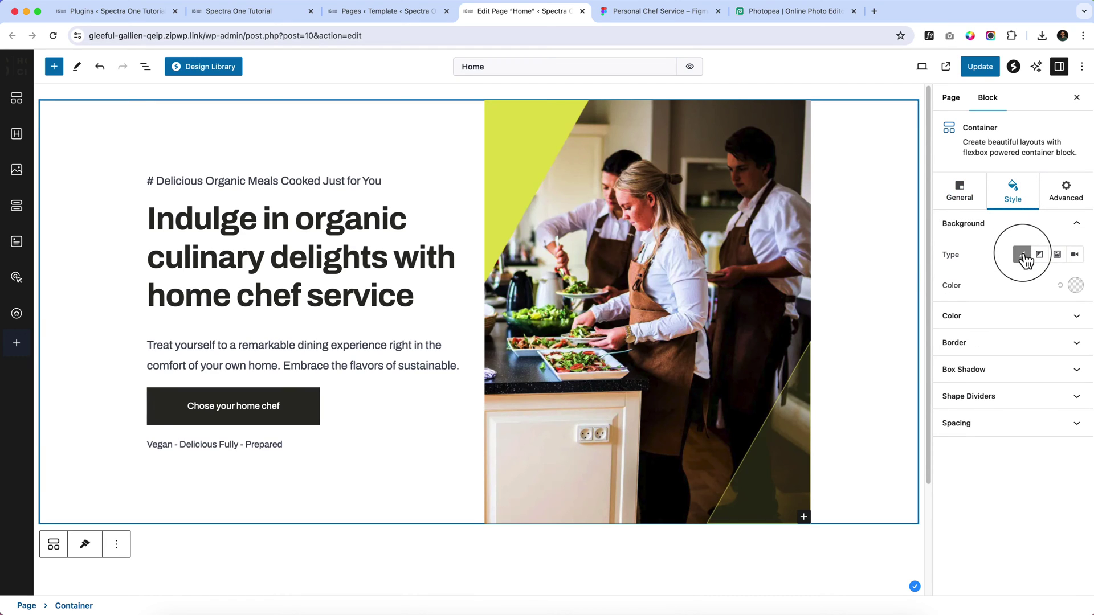
{"action": "left_click", "coordinate": [1075, 285]}
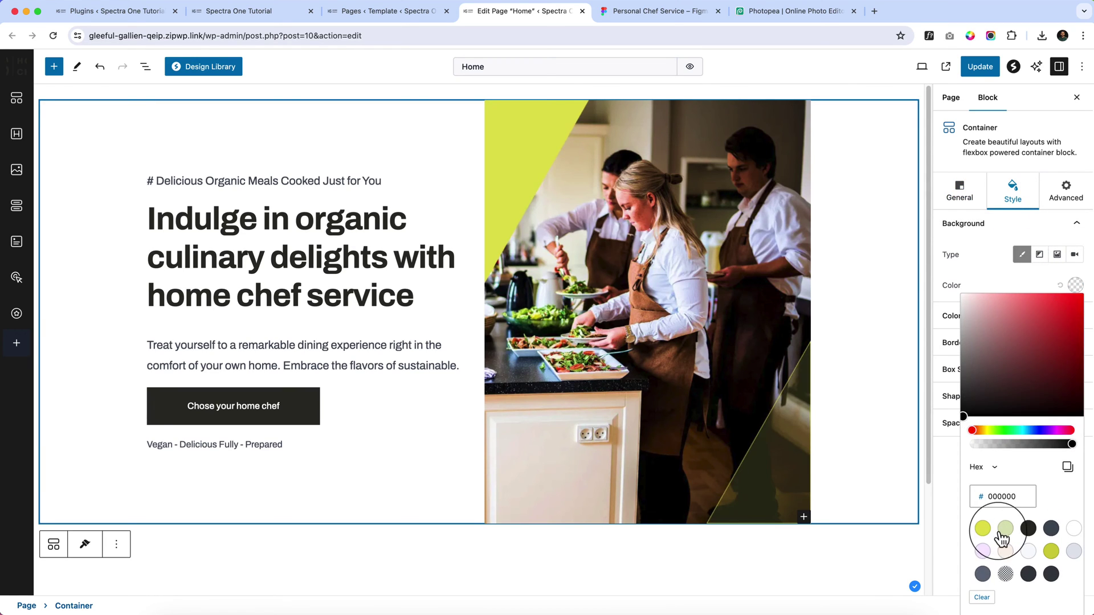
{"action": "left_click", "coordinate": [1005, 529]}
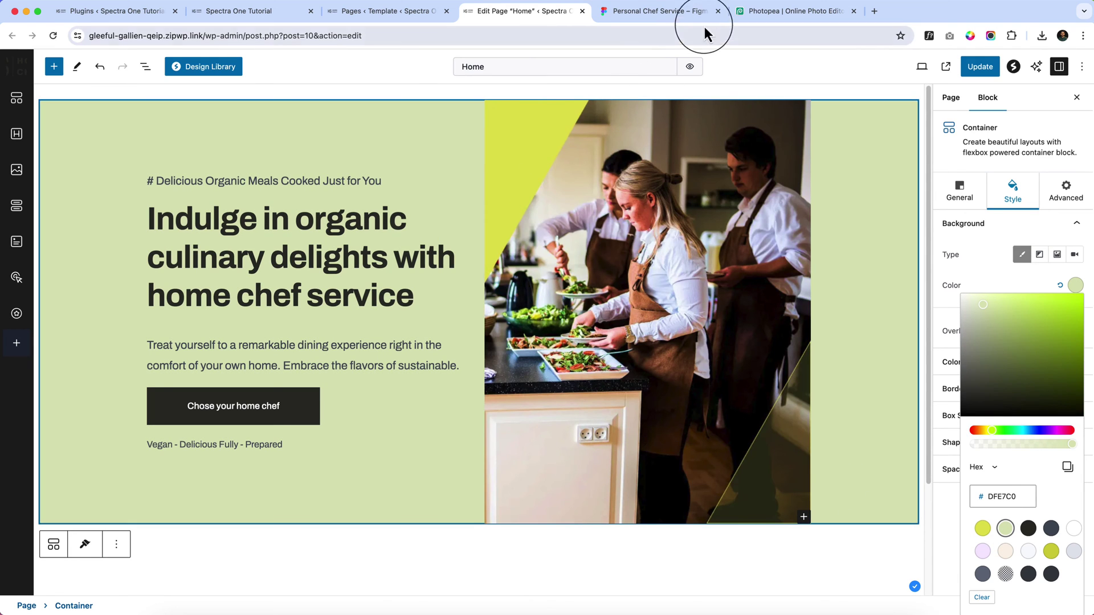
Compare the hero background with the Figma design and update the Home page.
{"action": "left_click", "coordinate": [677, 11]}
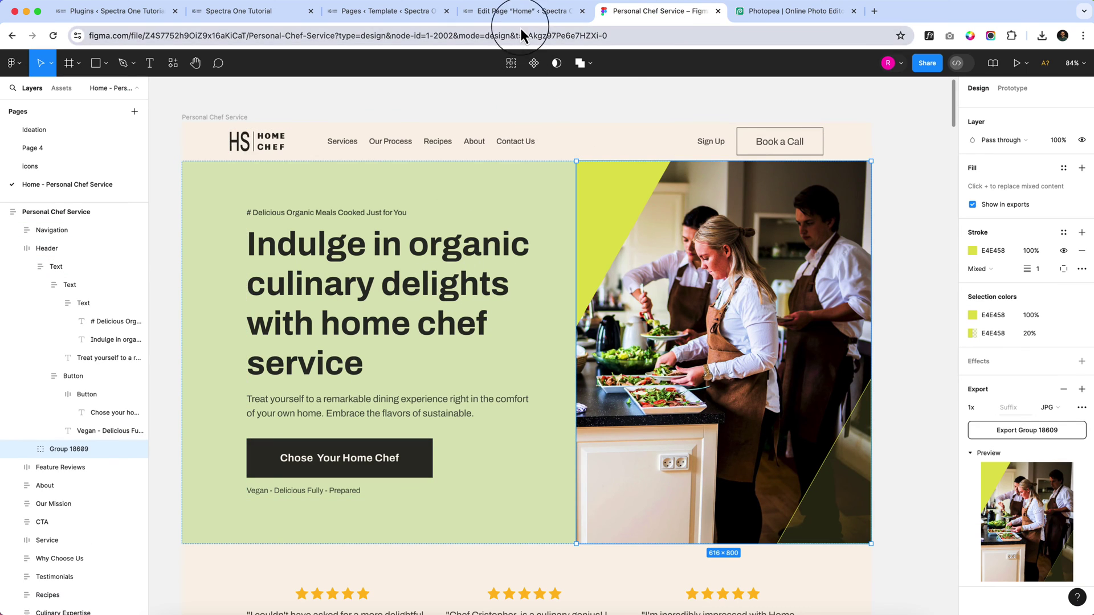
{"action": "left_click", "coordinate": [502, 11]}
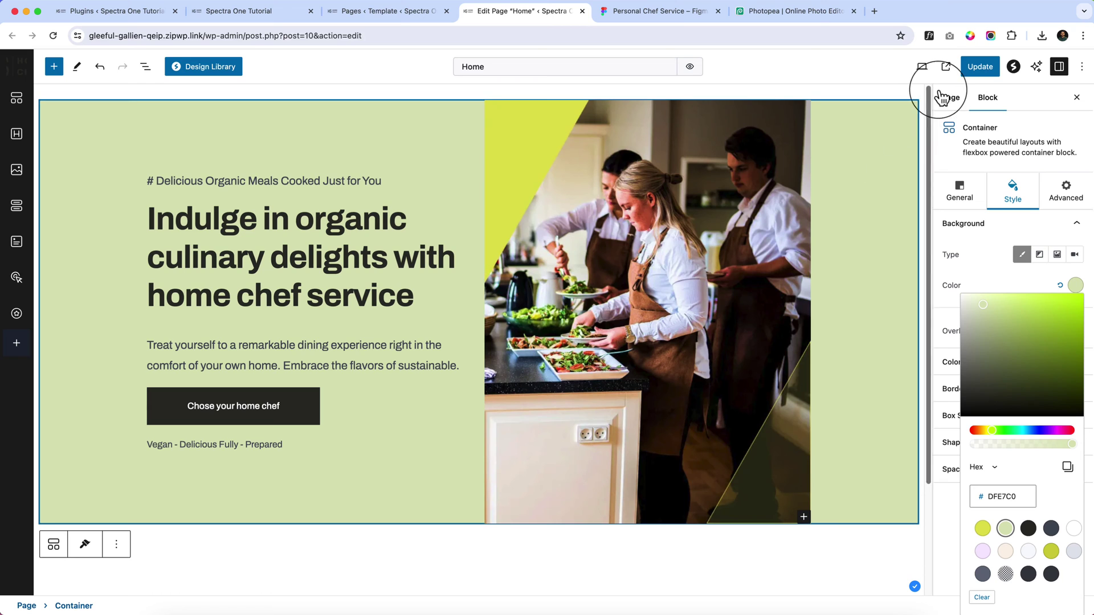
{"action": "left_click", "coordinate": [970, 70]}
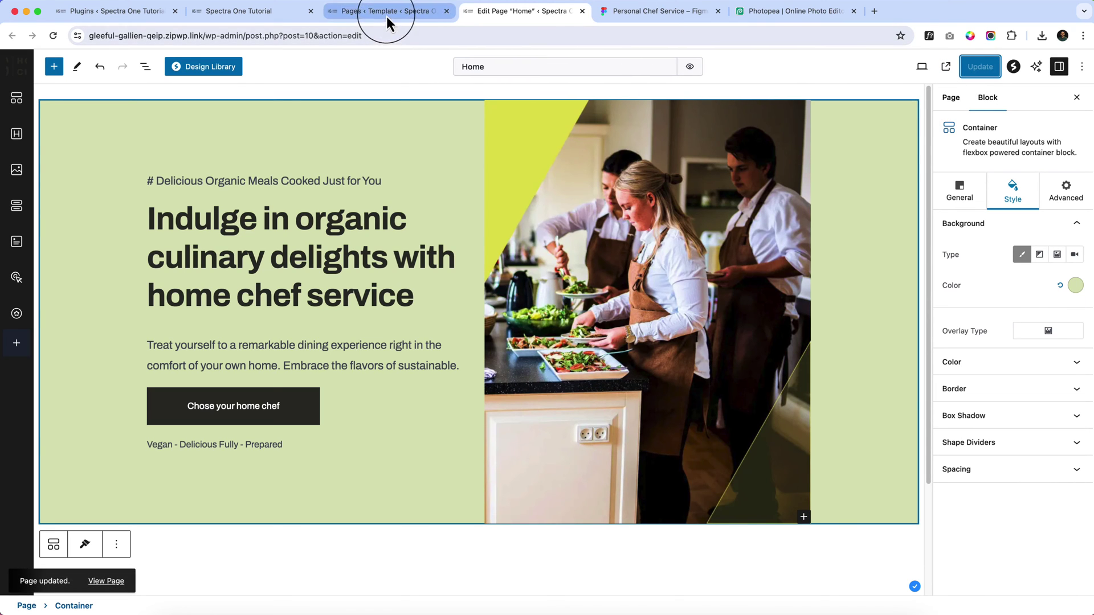
Place the live site's tab beside the Figma tab, reload the live Home page and review its hero section.
{"action": "left_click_drag", "start_coordinate": [262, 13], "coordinate": [546, 12]}
{"action": "right_click", "coordinate": [652, 173]}
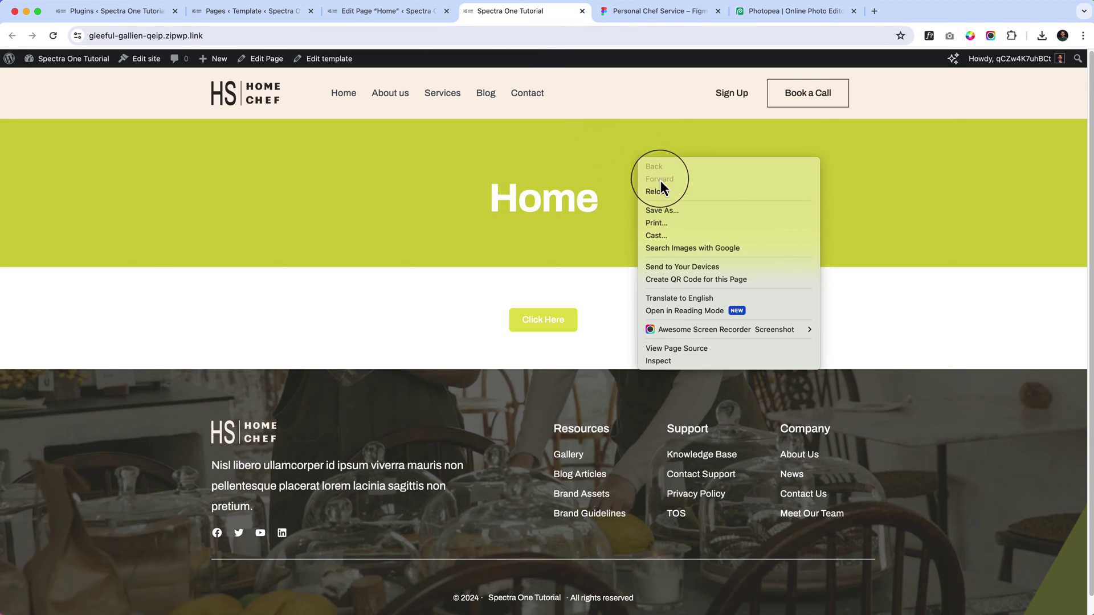
{"action": "left_click", "coordinate": [668, 188]}
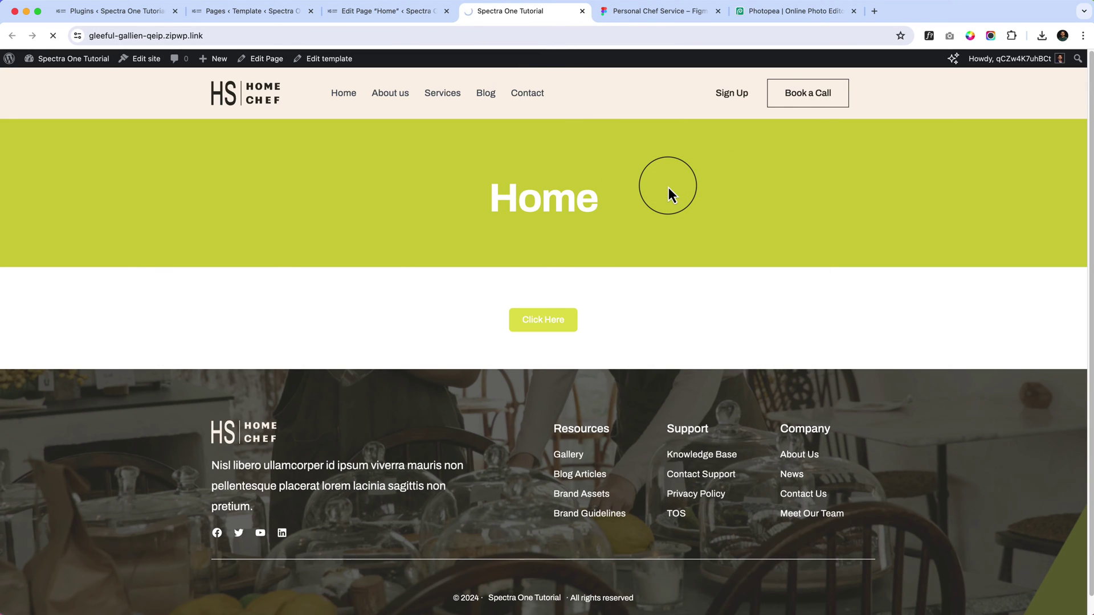
{"action": "scroll", "coordinate": [473, 416], "scroll_direction": "down", "scroll_amount": 3}
{"action": "scroll", "coordinate": [473, 416], "scroll_direction": "down", "scroll_amount": 1}
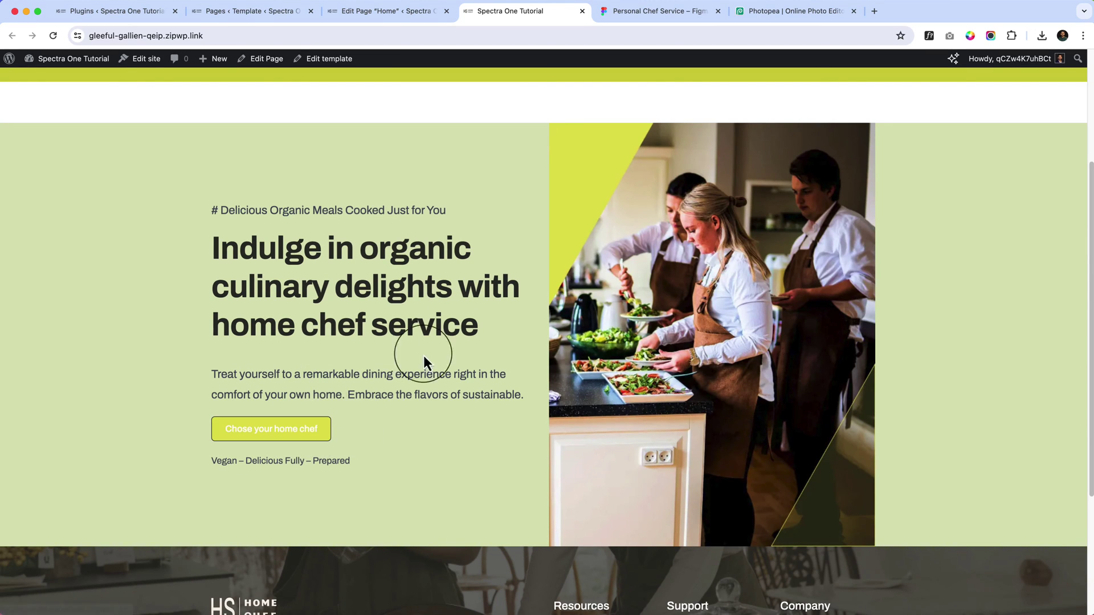
{"action": "scroll", "coordinate": [513, 297], "scroll_direction": "up", "scroll_amount": 4}
Hide the Home page's title, set the hero button to inherit from the theme, and update the page.
{"action": "left_click_drag", "start_coordinate": [490, 199], "coordinate": [615, 203]}
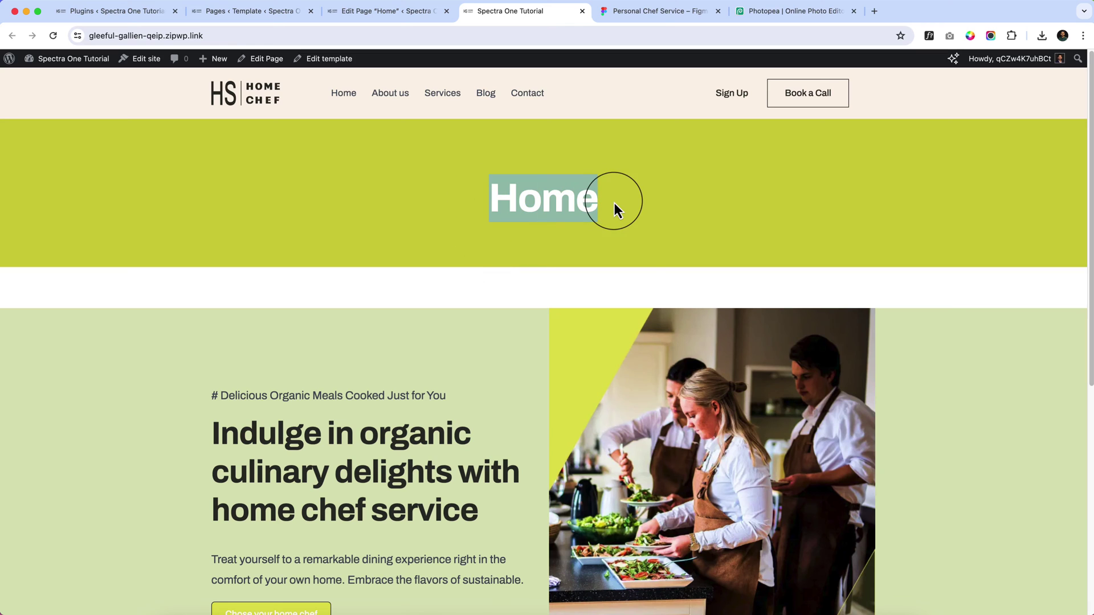
{"action": "left_click", "coordinate": [357, 11]}
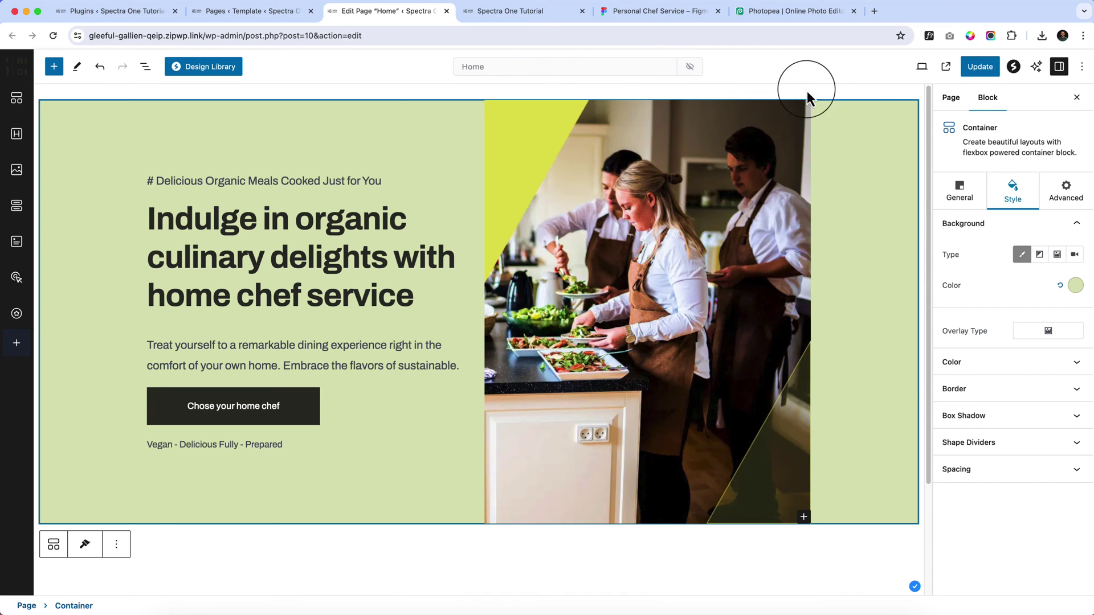
{"action": "left_click", "coordinate": [312, 419]}
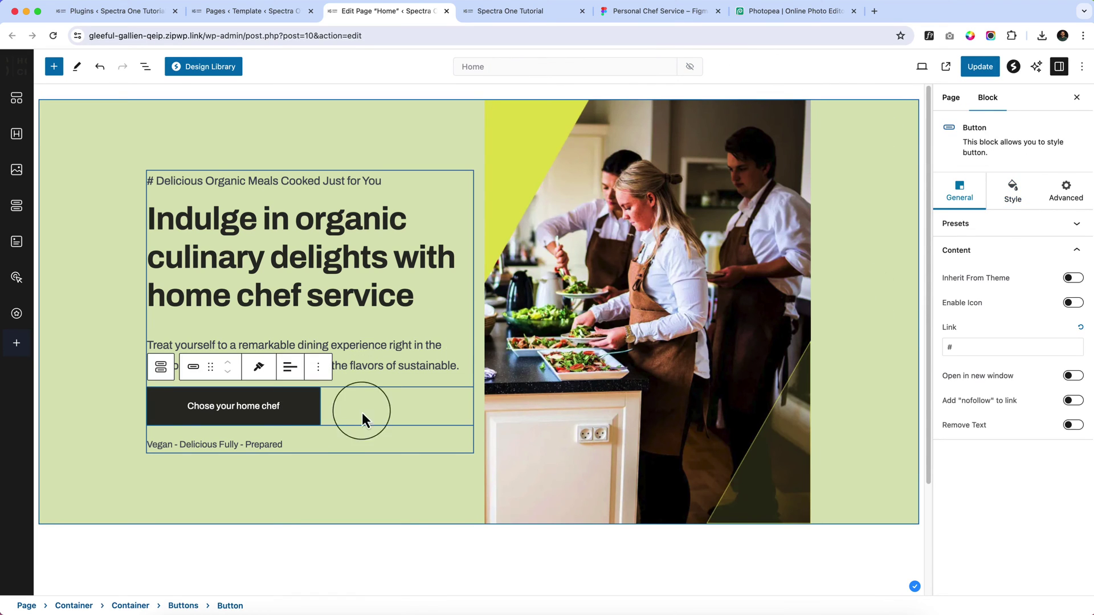
{"action": "left_click", "coordinate": [1070, 280]}
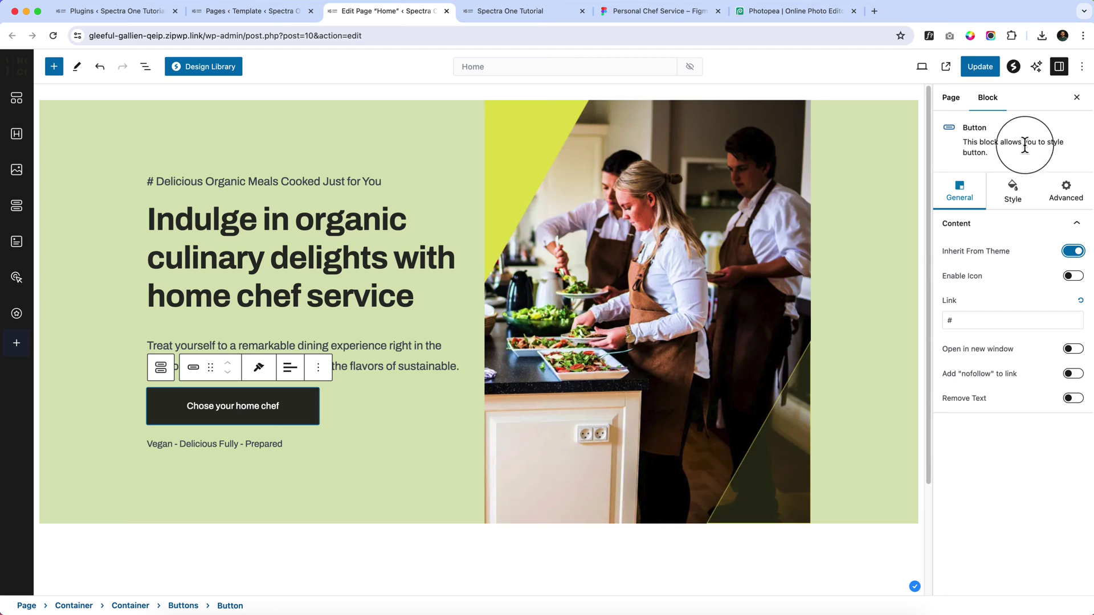
{"action": "left_click", "coordinate": [979, 68]}
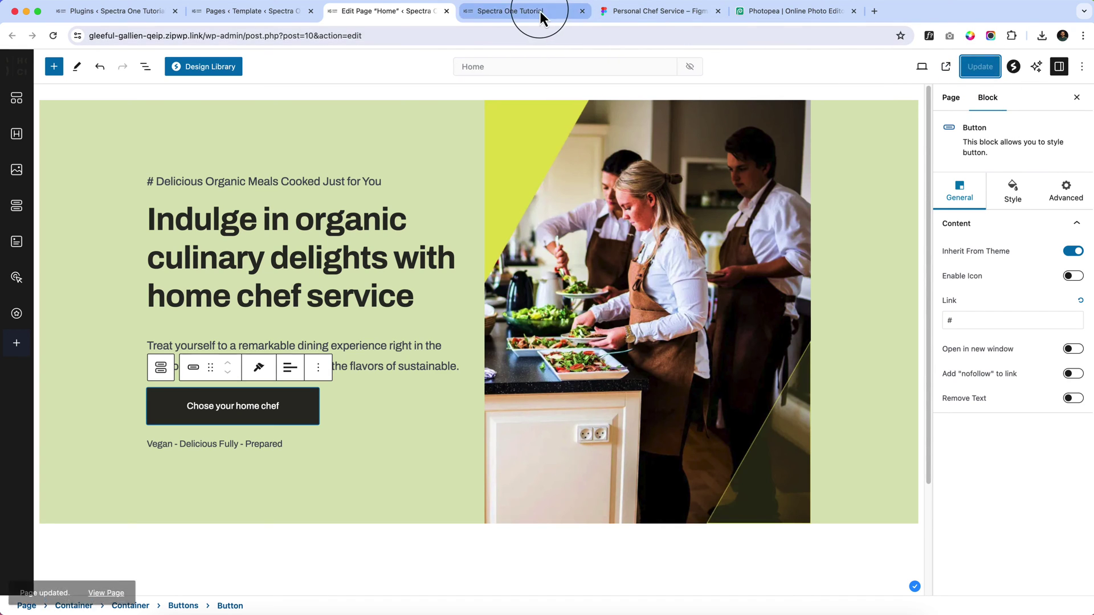
Reload the live Home page and check the page title area and the hero button.
{"action": "left_click", "coordinate": [541, 12]}
{"action": "right_click", "coordinate": [342, 294]}
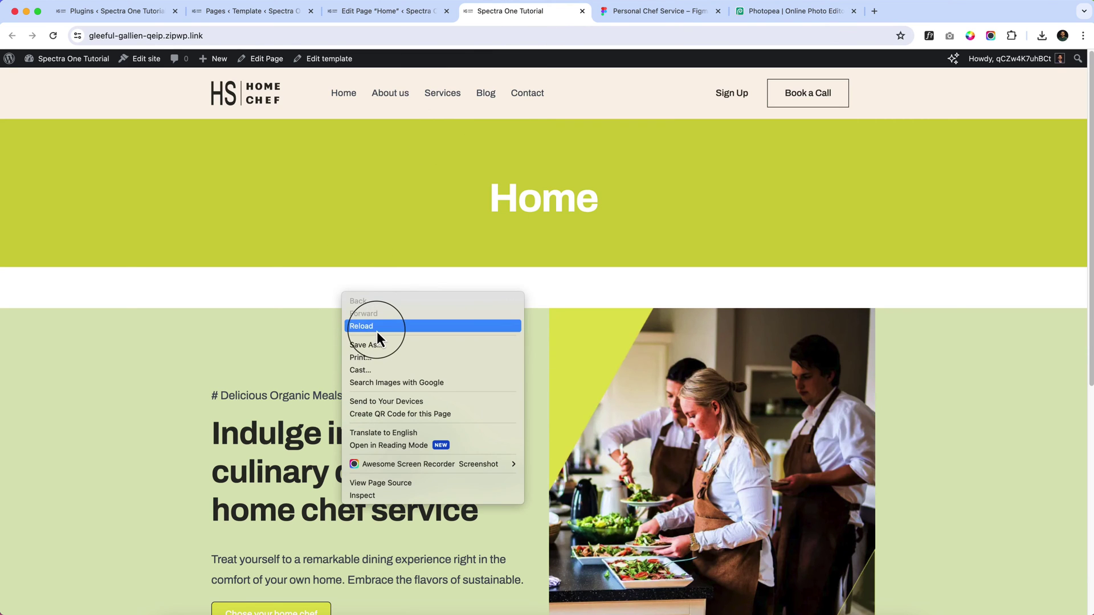
{"action": "left_click", "coordinate": [377, 331]}
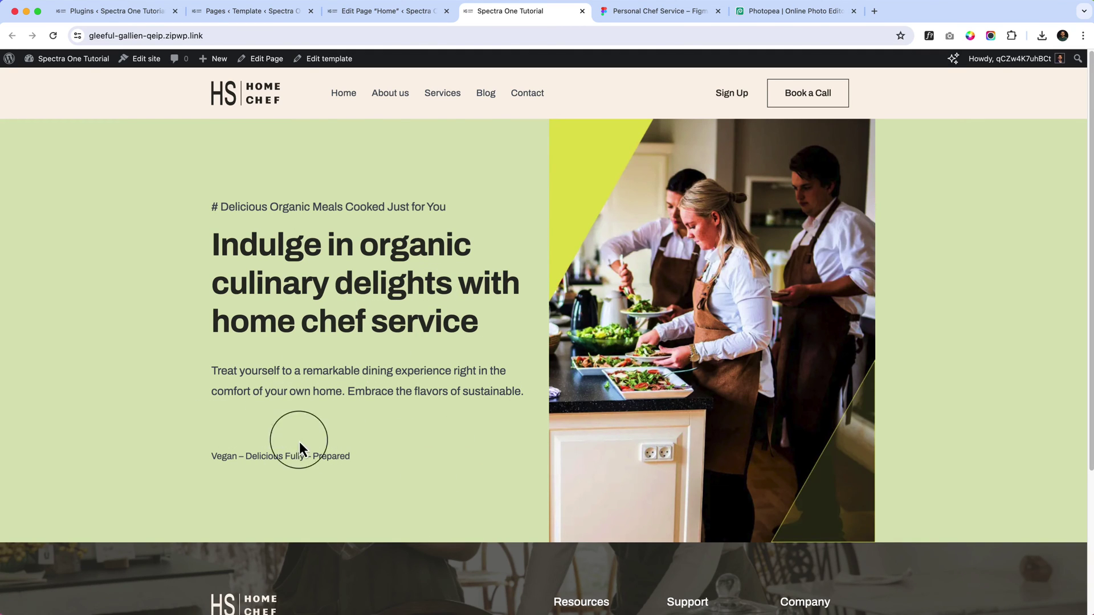
Return to the page editor and copy the hero button's label text, "Chose your home chef".
{"action": "left_click", "coordinate": [363, 14]}
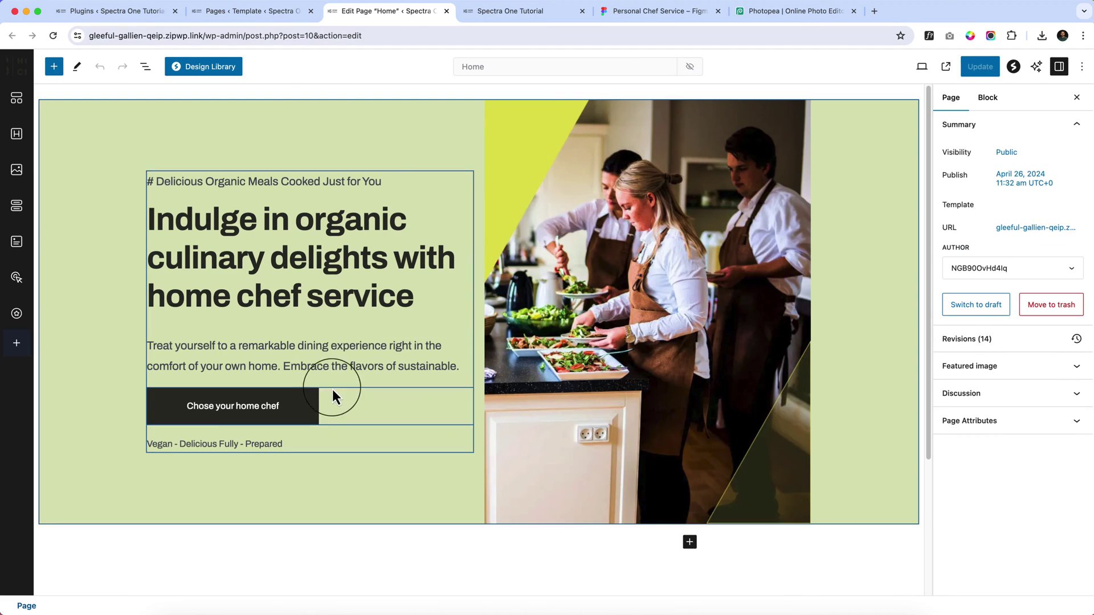
{"action": "left_click", "coordinate": [307, 408]}
{"action": "left_click", "coordinate": [1036, 225]}
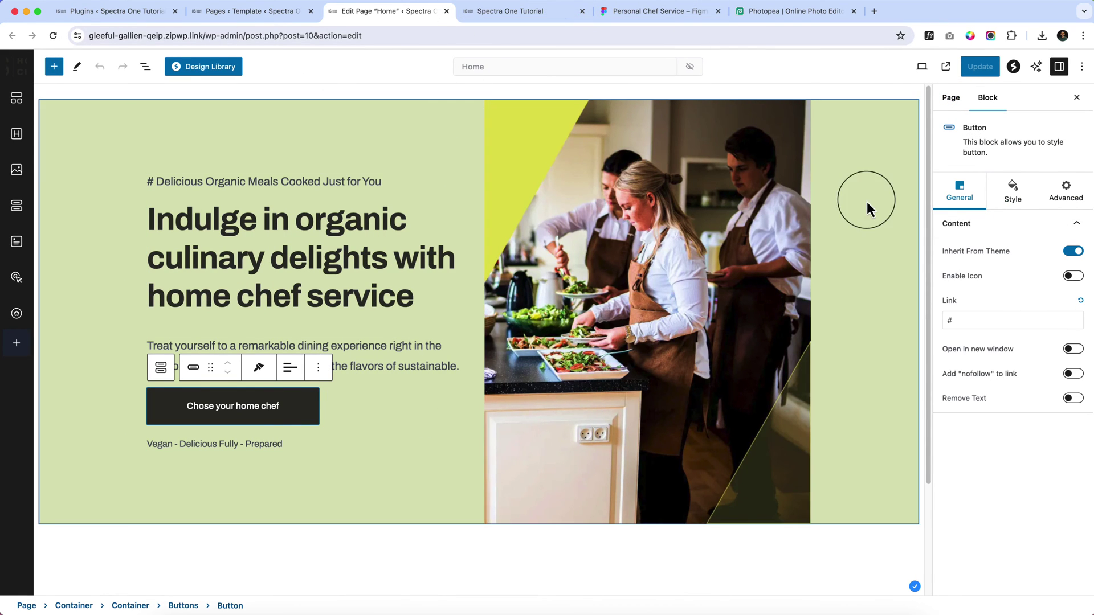
{"action": "left_click", "coordinate": [318, 367]}
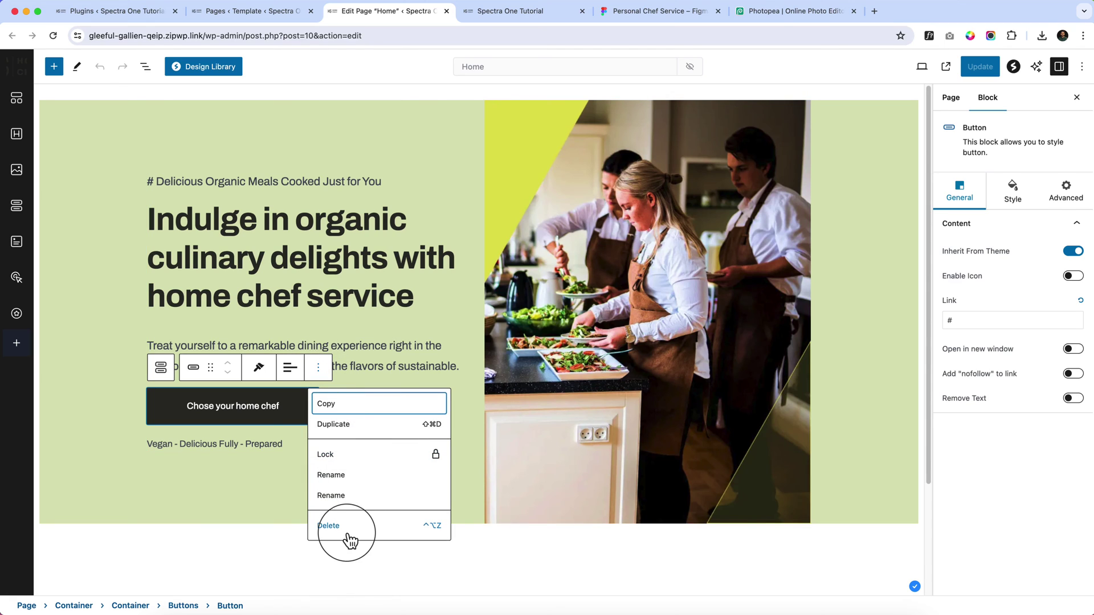
{"action": "triple_click", "coordinate": [248, 411]}
{"action": "key", "text": "ctrl+c"}
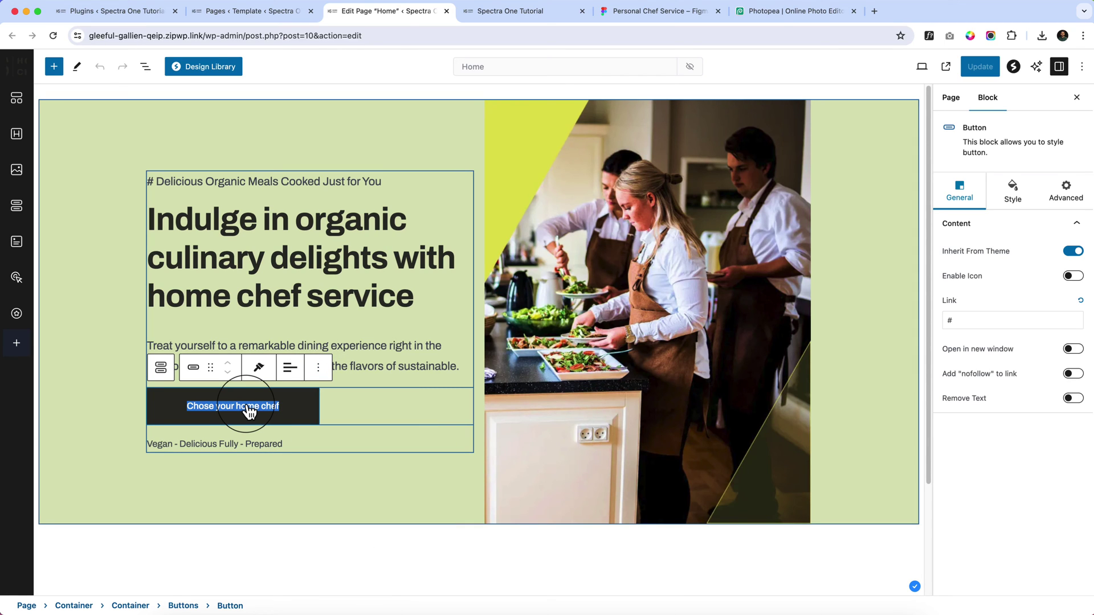
Delete the Buttons block that holds the hero button.
{"action": "left_click", "coordinate": [342, 415]}
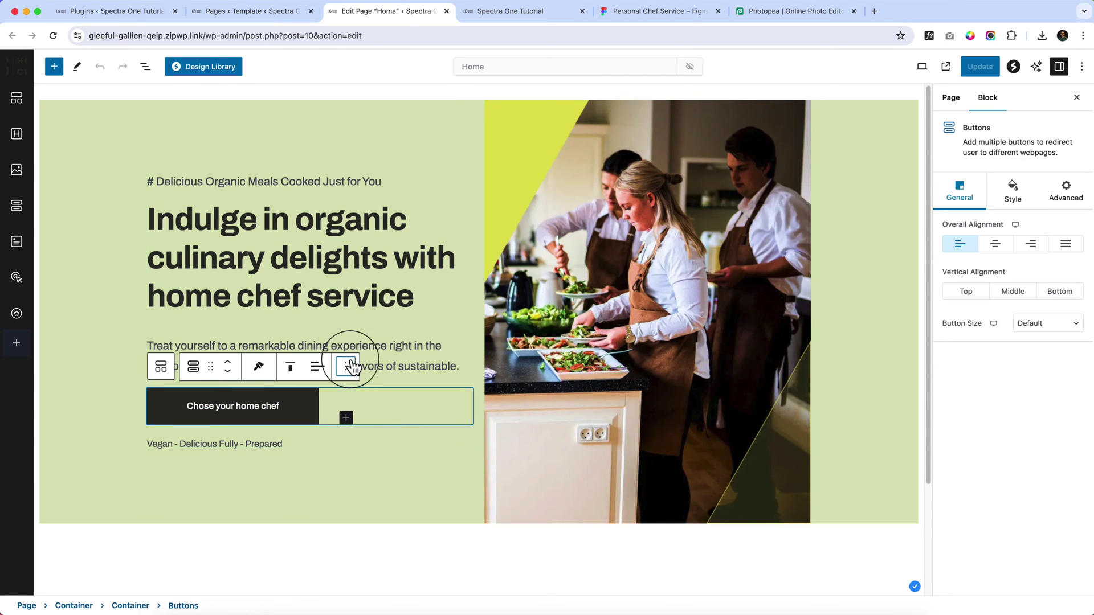
{"action": "left_click", "coordinate": [345, 367]}
{"action": "left_click", "coordinate": [371, 330]}
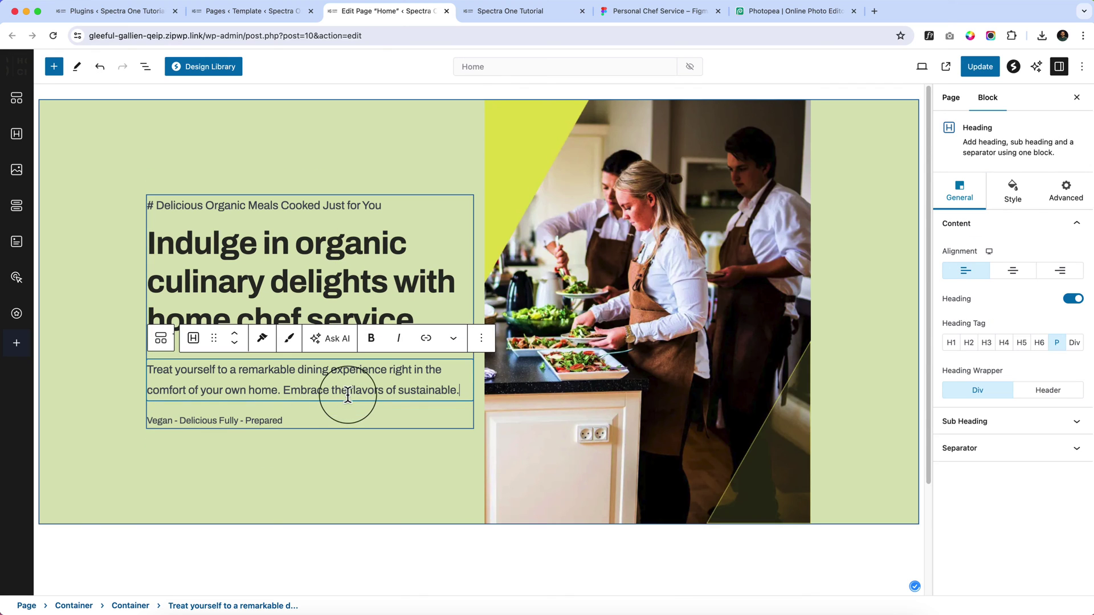
Insert a new Spectra Buttons block directly after the "Treat yourself to a remarkable dining experience" text.
{"action": "left_click", "coordinate": [481, 339]}
{"action": "left_click", "coordinate": [527, 132]}
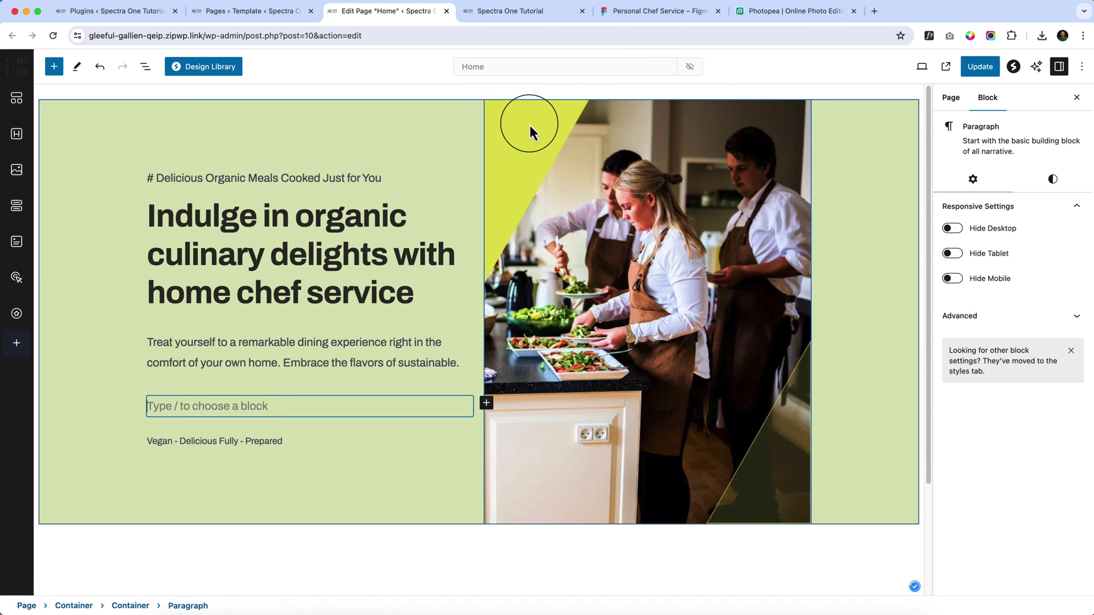
{"action": "type", "text": "/button"}
{"action": "key", "text": "Down"}
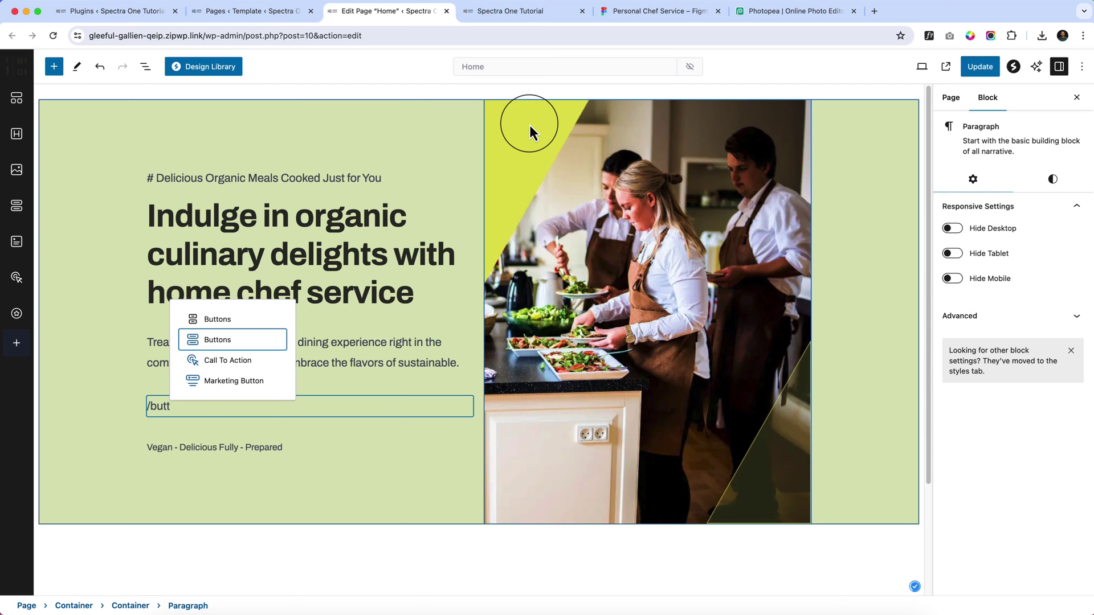
{"action": "key", "text": "Return"}
Replace the new button's label with "Chose your home chef" and set the Buttons block's overall alignment to left.
{"action": "scroll", "coordinate": [529, 125], "scroll_direction": "down", "scroll_amount": 2}
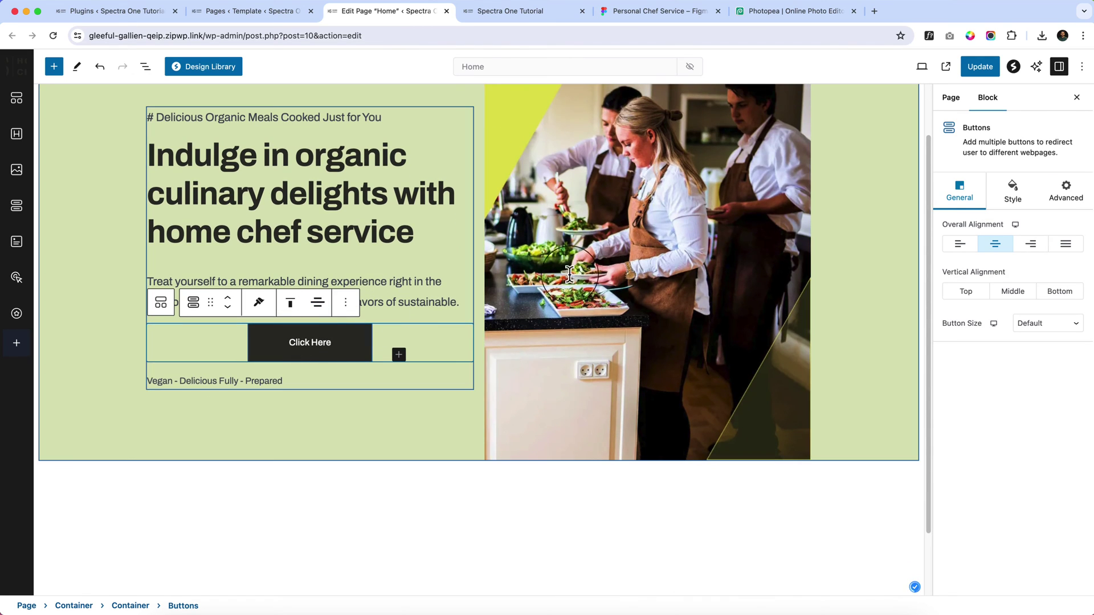
{"action": "triple_click", "coordinate": [317, 343]}
{"action": "key", "text": "ctrl+v"}
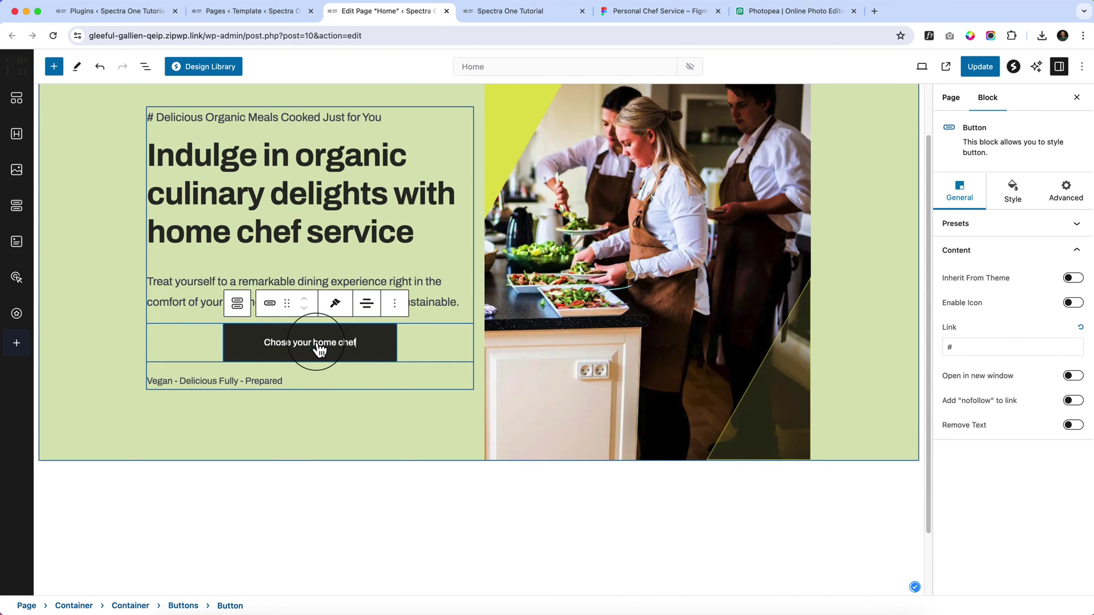
{"action": "left_click", "coordinate": [212, 351]}
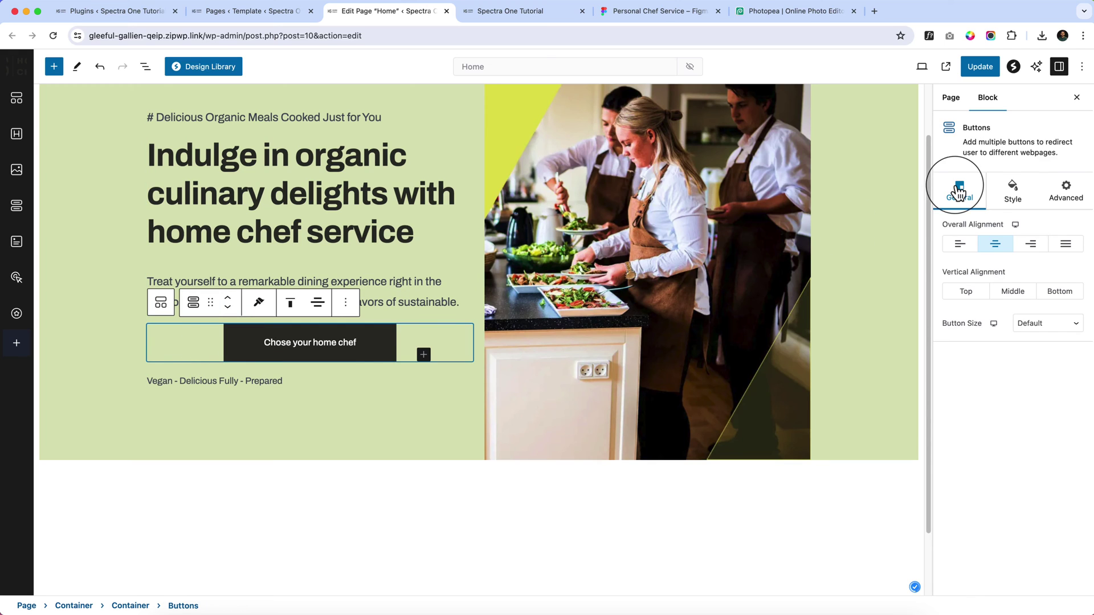
{"action": "left_click", "coordinate": [958, 251]}
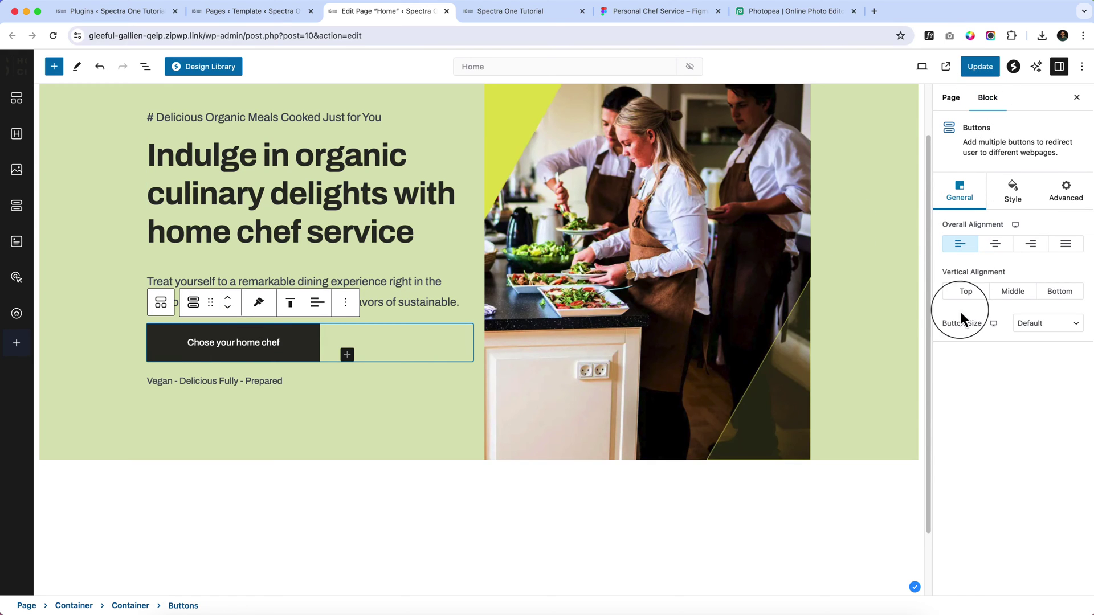
Set the new "Chose your home chef" button to inherit from the theme and update the page.
{"action": "left_click", "coordinate": [306, 359]}
{"action": "left_click", "coordinate": [1073, 277]}
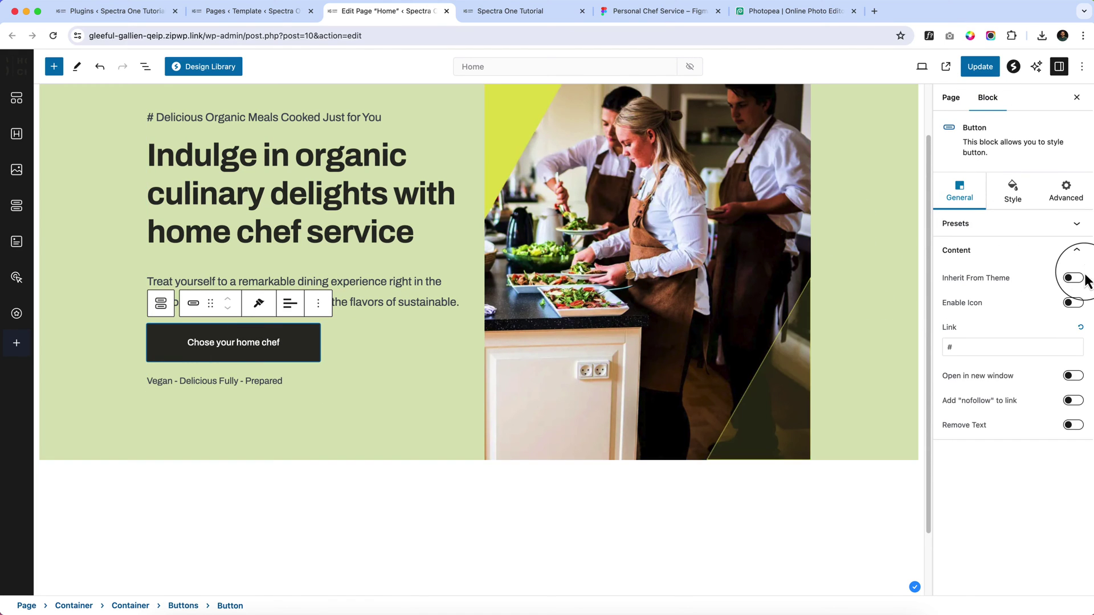
{"action": "left_click", "coordinate": [989, 71]}
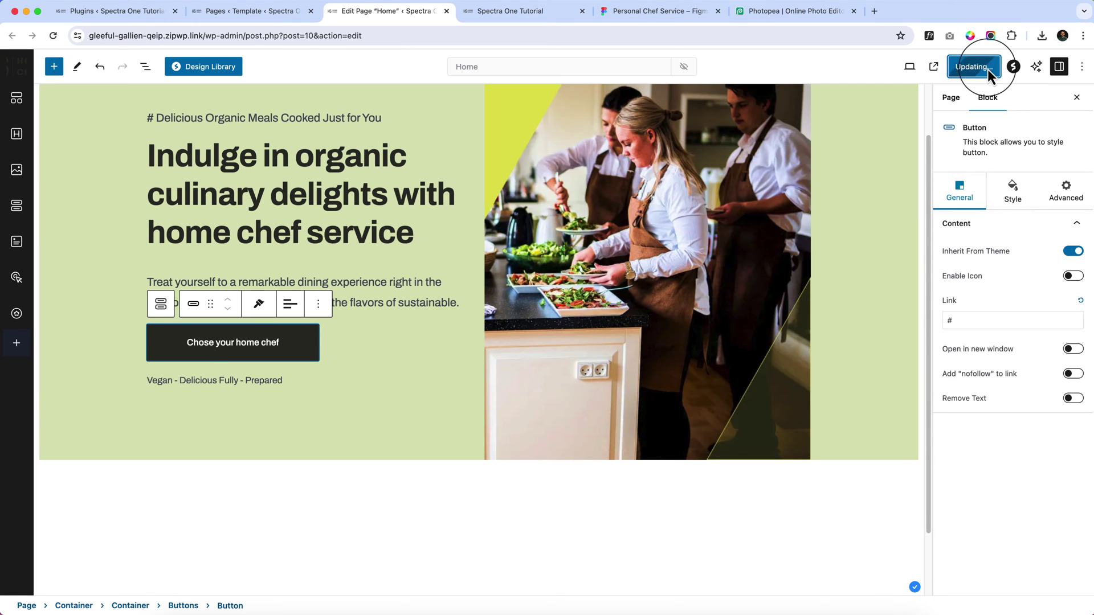
Switch to the live Spectra One Tutorial site and reload it to check the hero button.
{"action": "left_click", "coordinate": [564, 12]}
{"action": "left_click", "coordinate": [540, 35]}
{"action": "key", "text": "Return"}
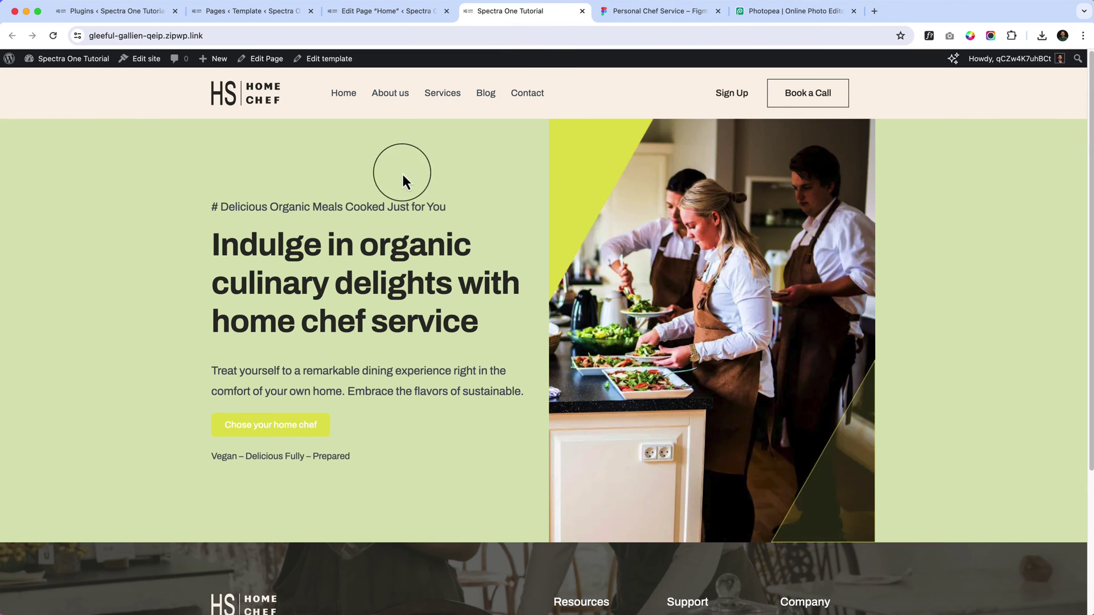
Inspect the live page in desktop view, empty the cache with a hard reload, and check the hero button.
{"action": "right_click", "coordinate": [373, 152]}
{"action": "left_click", "coordinate": [415, 357]}
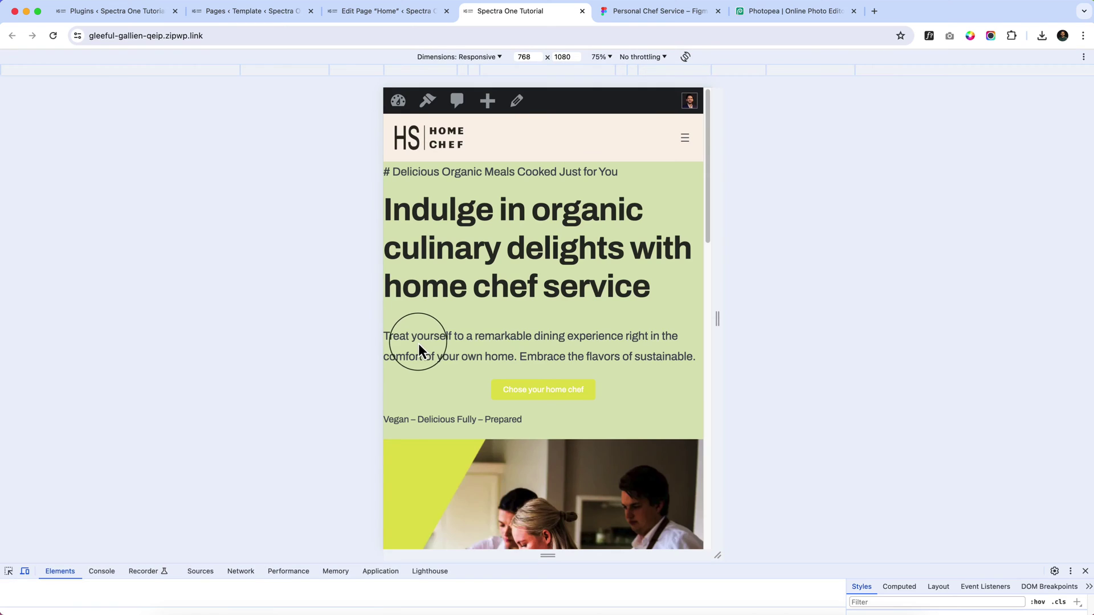
{"action": "left_click", "coordinate": [25, 571]}
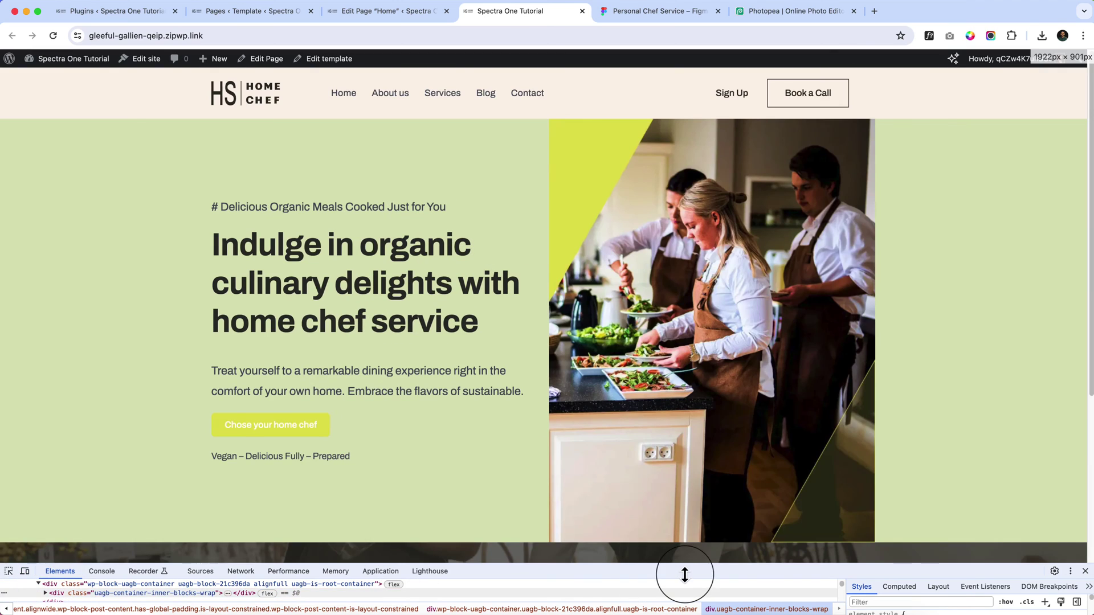
{"action": "right_click", "coordinate": [49, 35]}
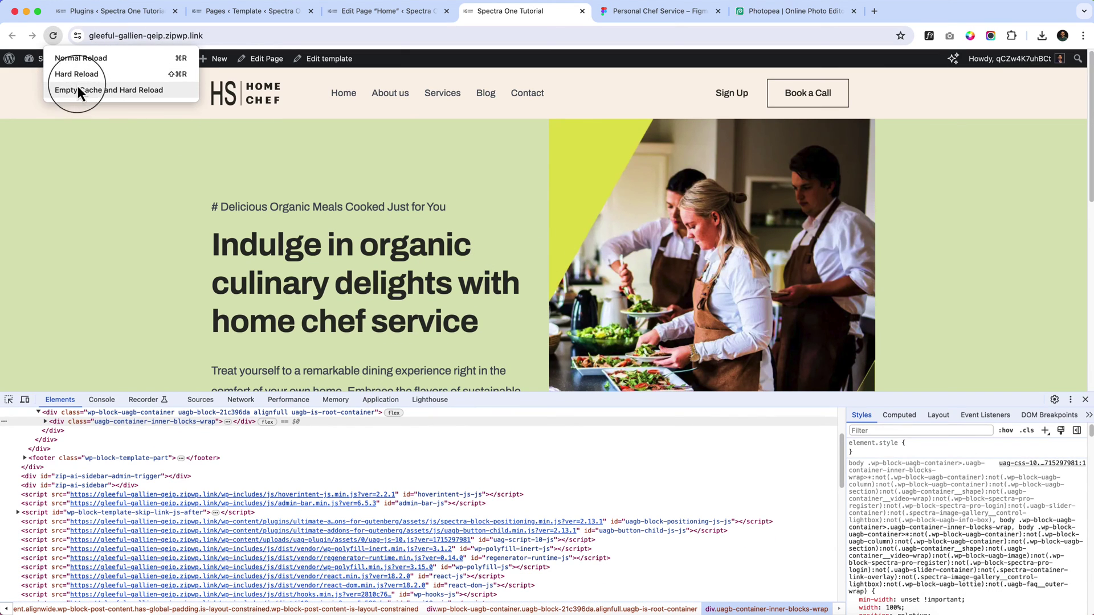
{"action": "left_click", "coordinate": [80, 92]}
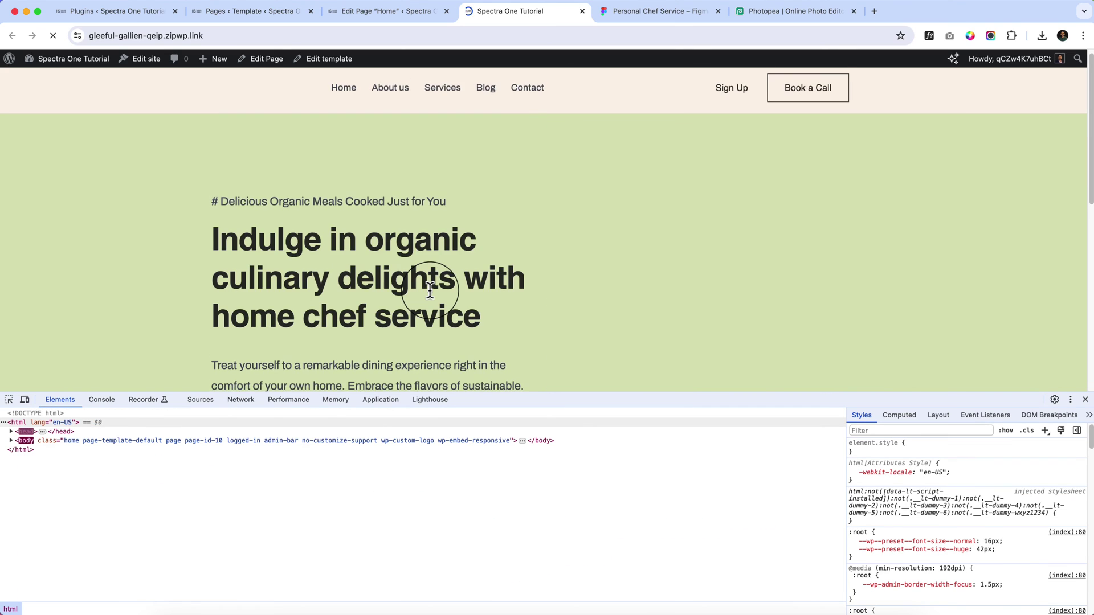
{"action": "scroll", "coordinate": [429, 294], "scroll_direction": "down", "scroll_amount": 5}
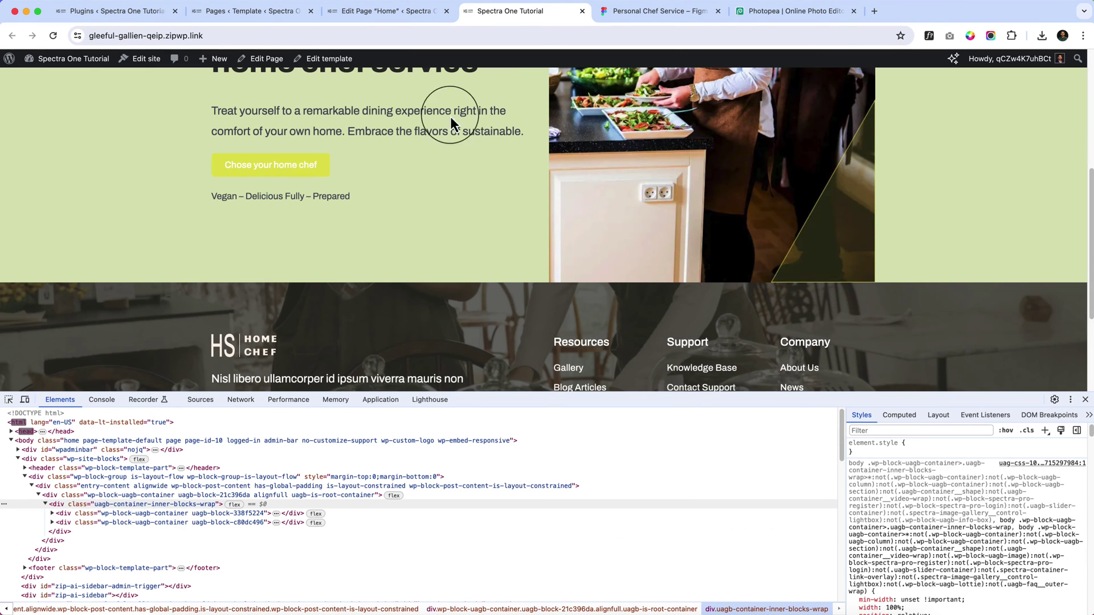
In the Home page editor, insert a core WordPress Buttons block before the Spectra Buttons block, with a button labelled "Chose your home chef".
{"action": "left_click", "coordinate": [357, 15]}
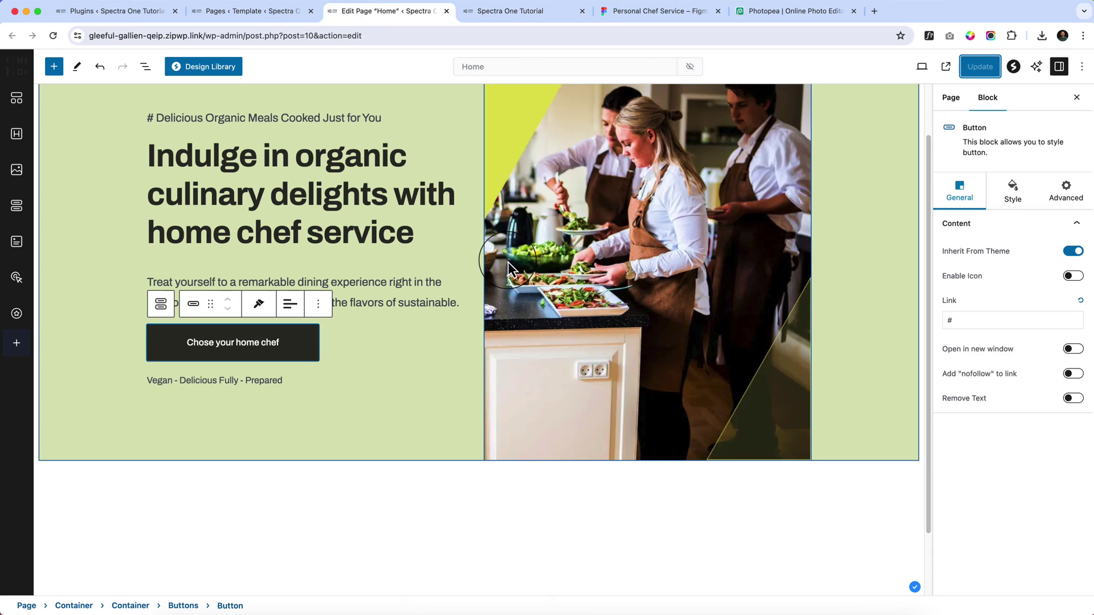
{"action": "left_click", "coordinate": [367, 355]}
{"action": "left_click", "coordinate": [346, 304]}
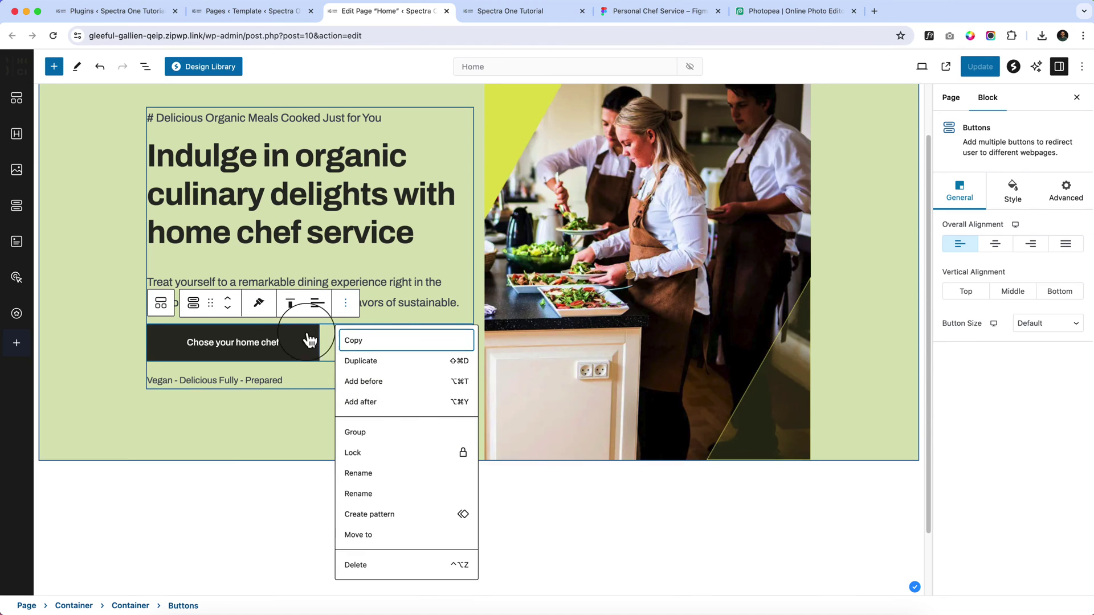
{"action": "left_click", "coordinate": [401, 382]}
{"action": "type", "text": "/butt"}
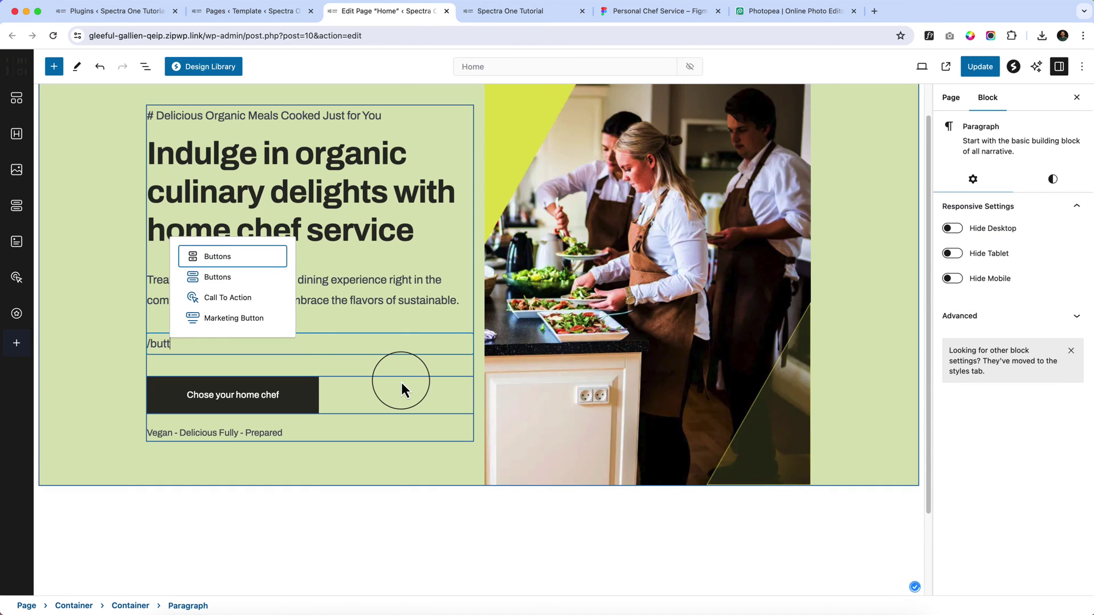
{"action": "key", "text": "Return"}
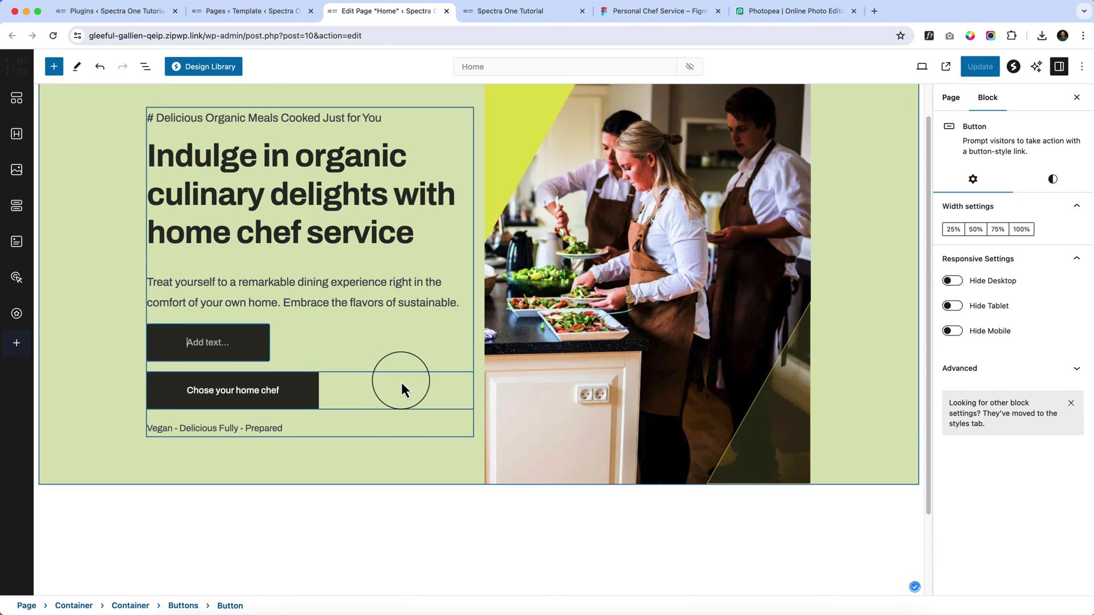
Delete the Spectra Buttons block below the new core button and update the page.
{"action": "left_click", "coordinate": [406, 393]}
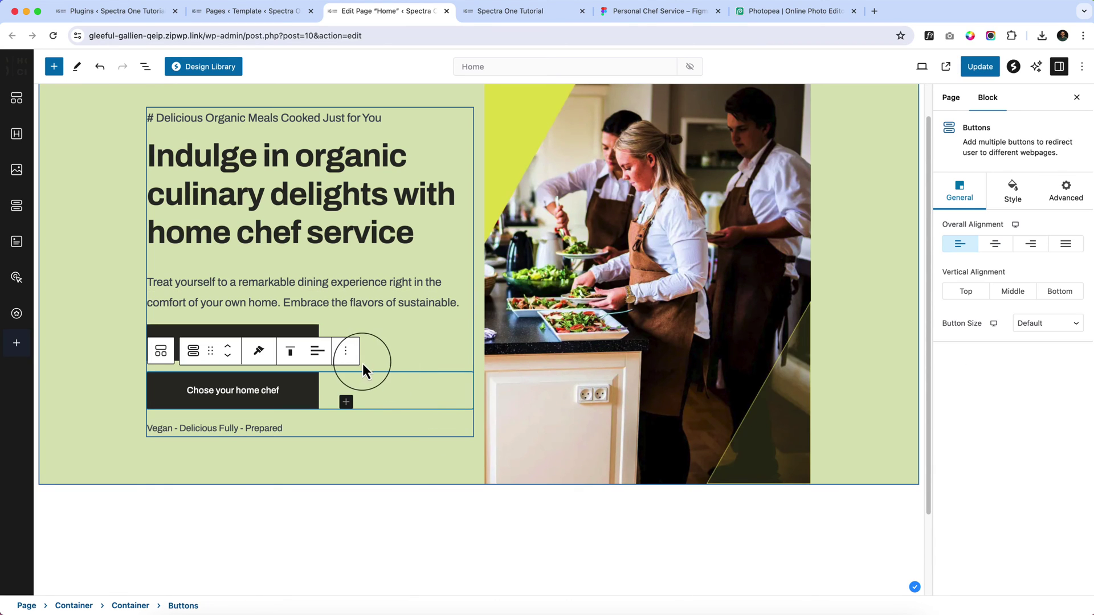
{"action": "left_click", "coordinate": [347, 351]}
{"action": "left_click", "coordinate": [371, 312]}
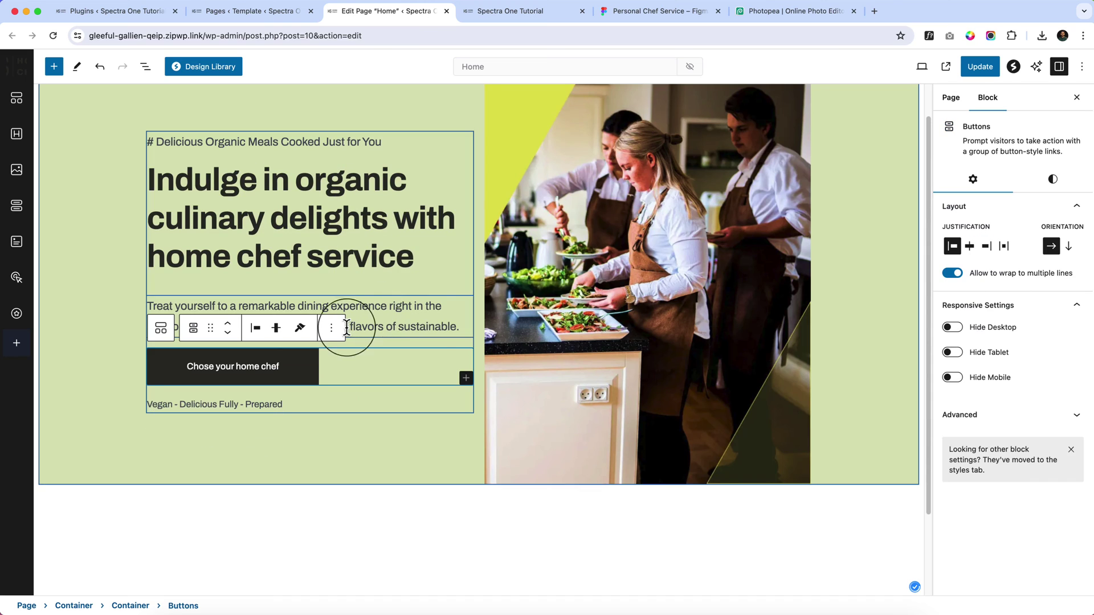
{"action": "left_click", "coordinate": [975, 67]}
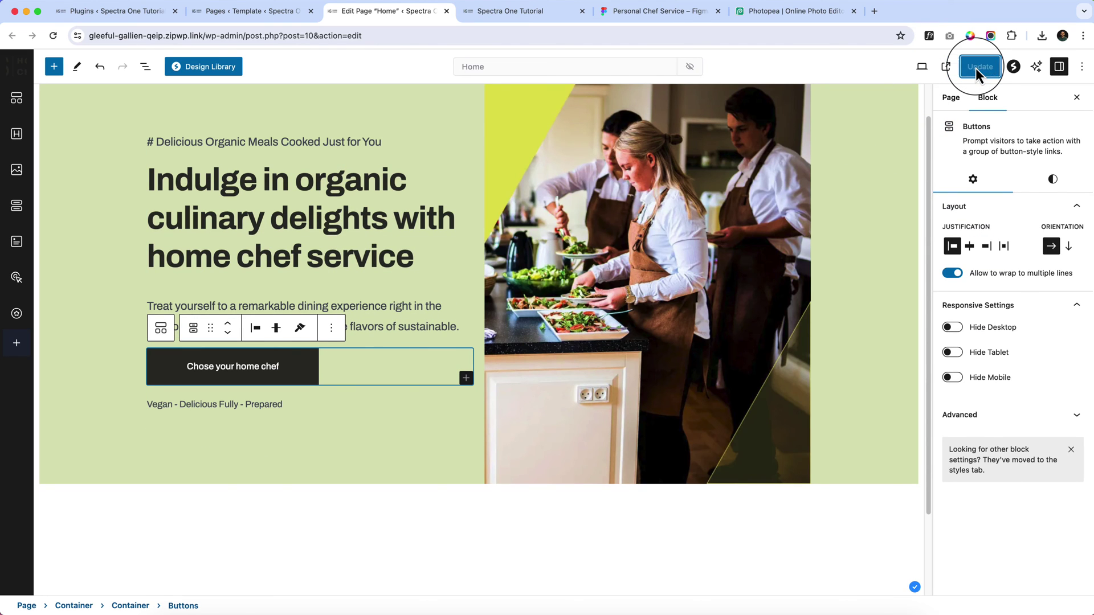
Reload the live site, close the developer tools, and review the hero button and header.
{"action": "left_click", "coordinate": [513, 11]}
{"action": "left_click", "coordinate": [511, 32]}
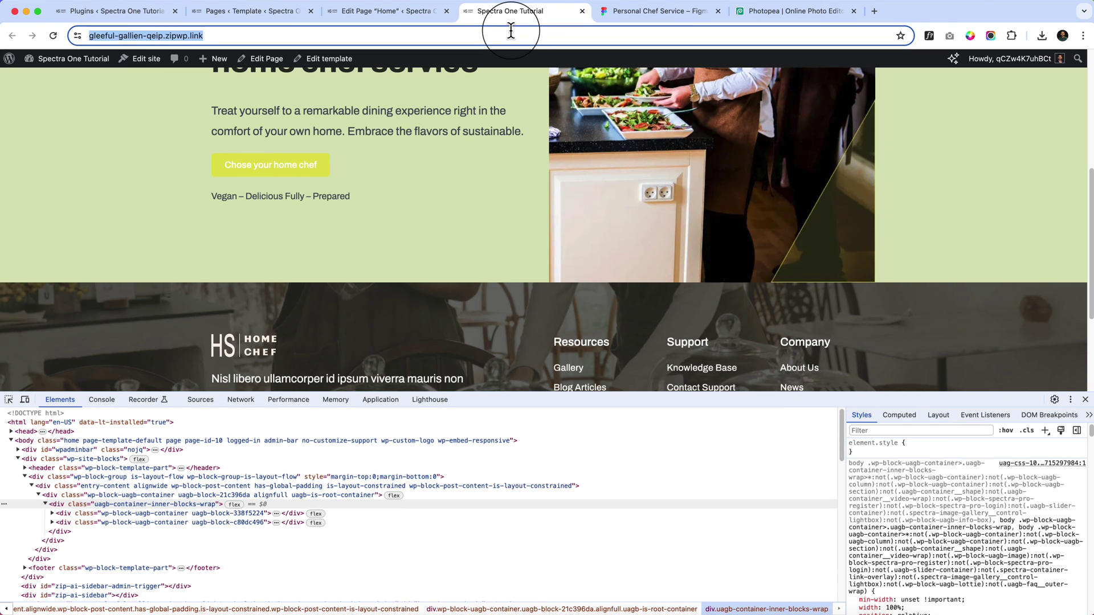
{"action": "key", "text": "Return"}
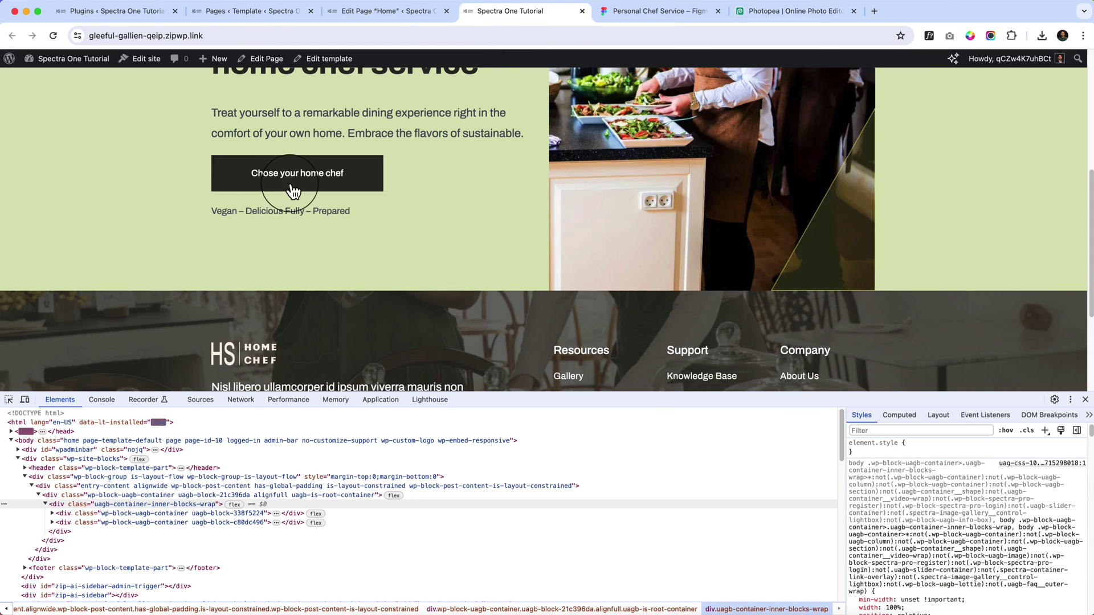
{"action": "left_click", "coordinate": [1086, 400]}
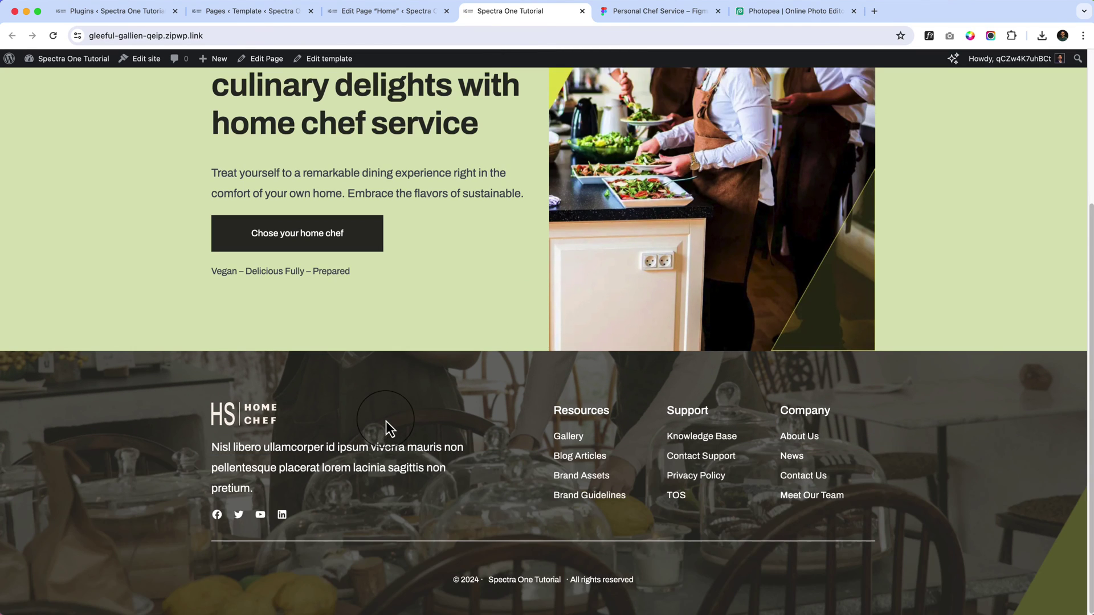
{"action": "scroll", "coordinate": [386, 425], "scroll_direction": "up", "scroll_amount": 2}
{"action": "scroll", "coordinate": [385, 424], "scroll_direction": "up", "scroll_amount": 2}
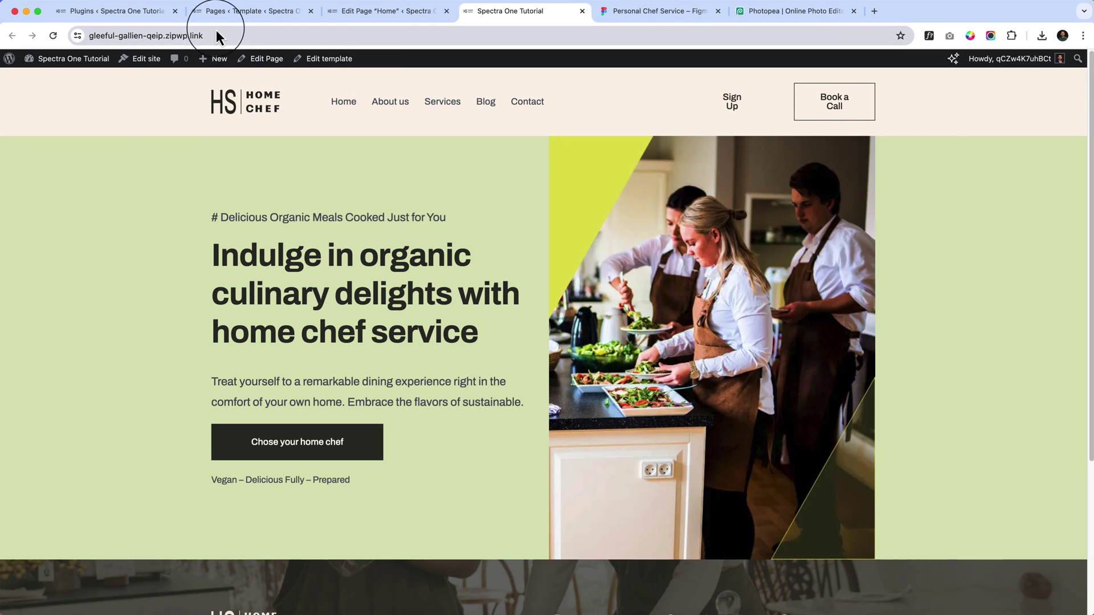
Reload the site editor and open the Header template part.
{"action": "left_click", "coordinate": [234, 17]}
{"action": "left_click", "coordinate": [584, 66]}
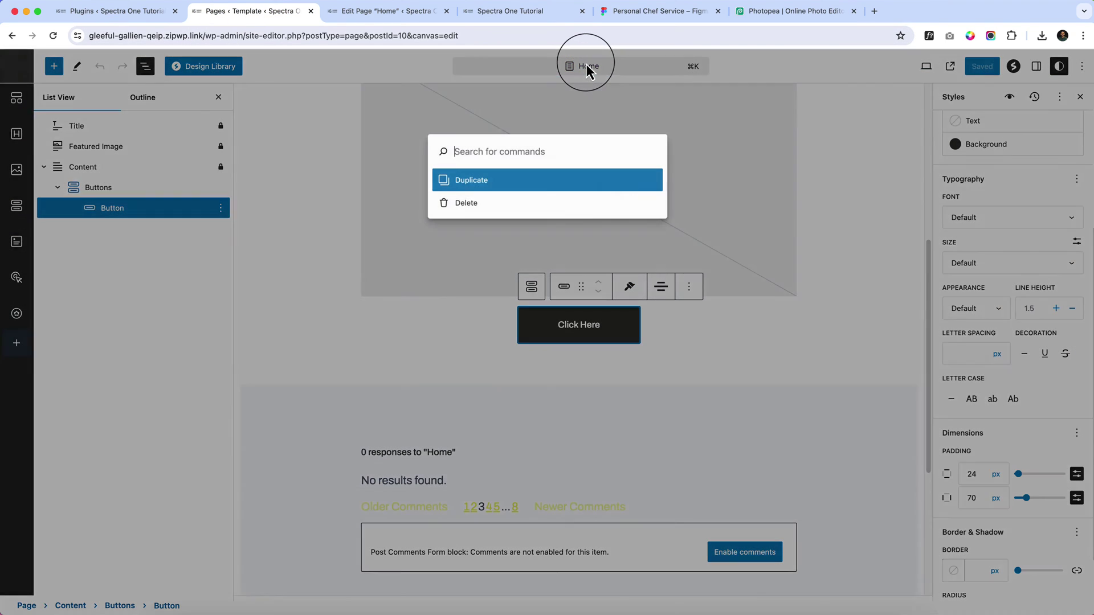
{"action": "left_click", "coordinate": [53, 36]}
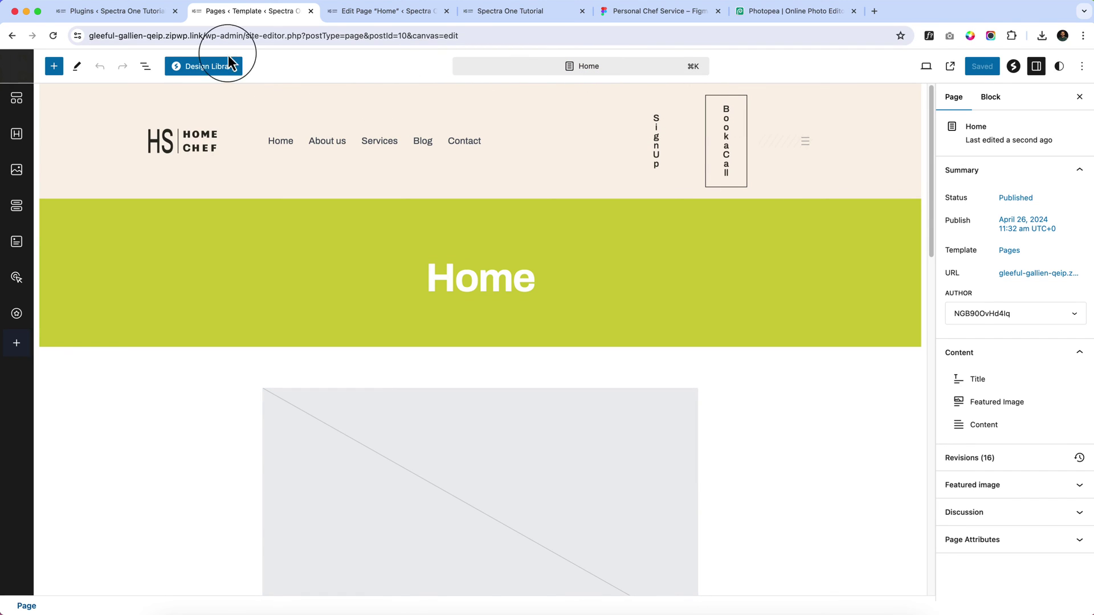
{"action": "left_click", "coordinate": [142, 16]}
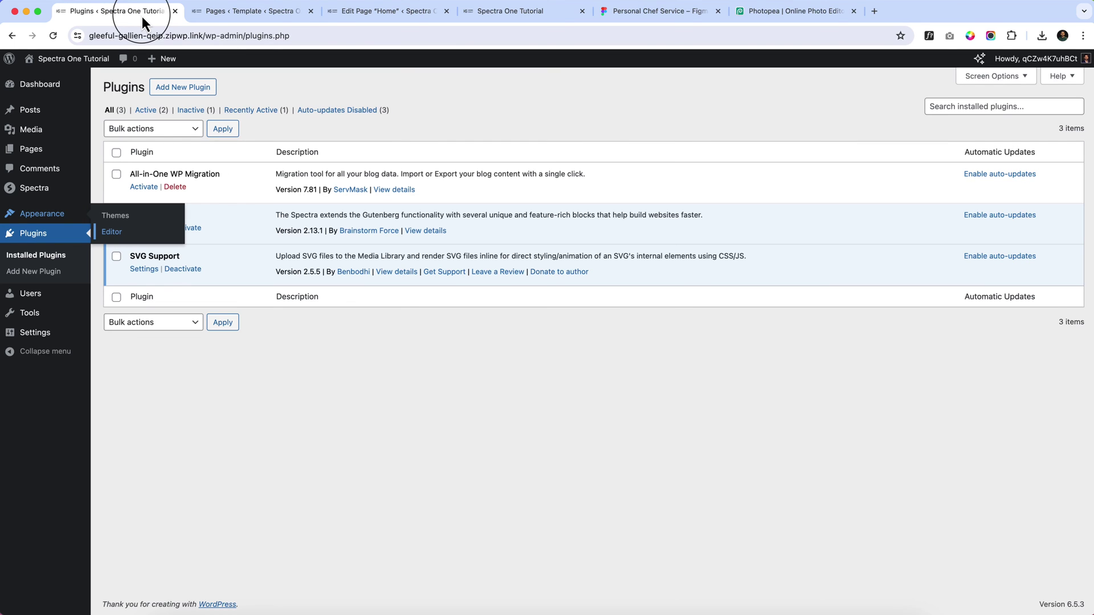
{"action": "left_click", "coordinate": [358, 12]}
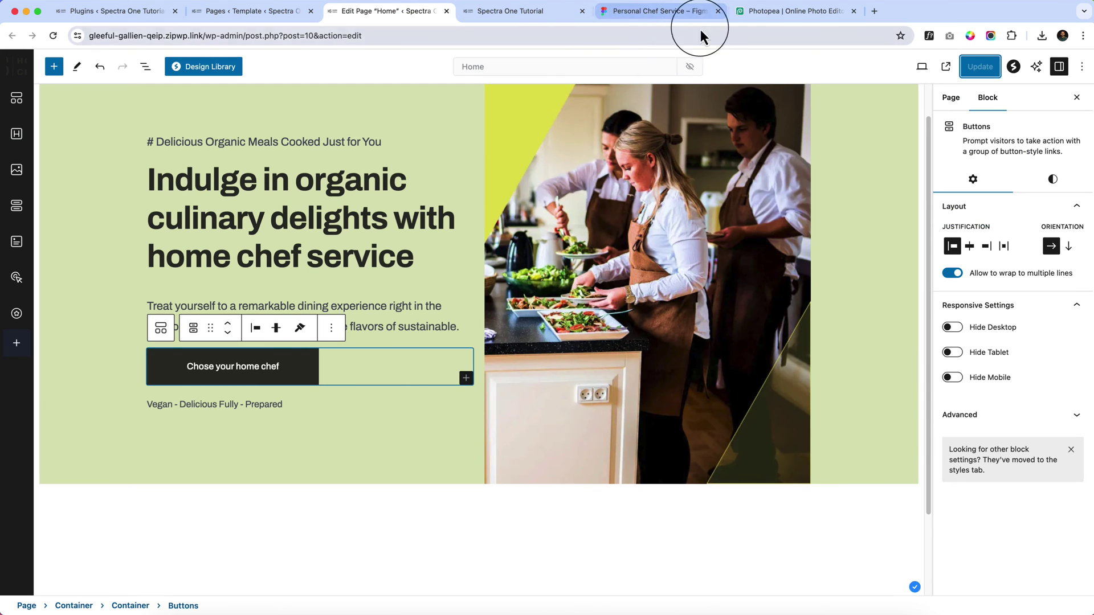
{"action": "left_click", "coordinate": [259, 12]}
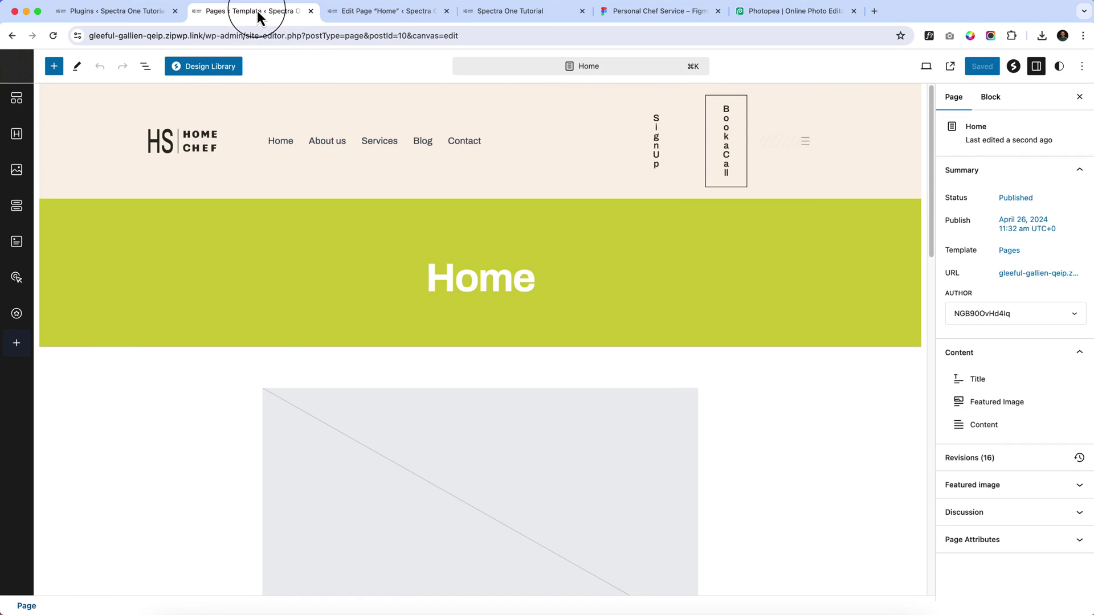
{"action": "left_click", "coordinate": [572, 63]}
{"action": "type", "text": "header"}
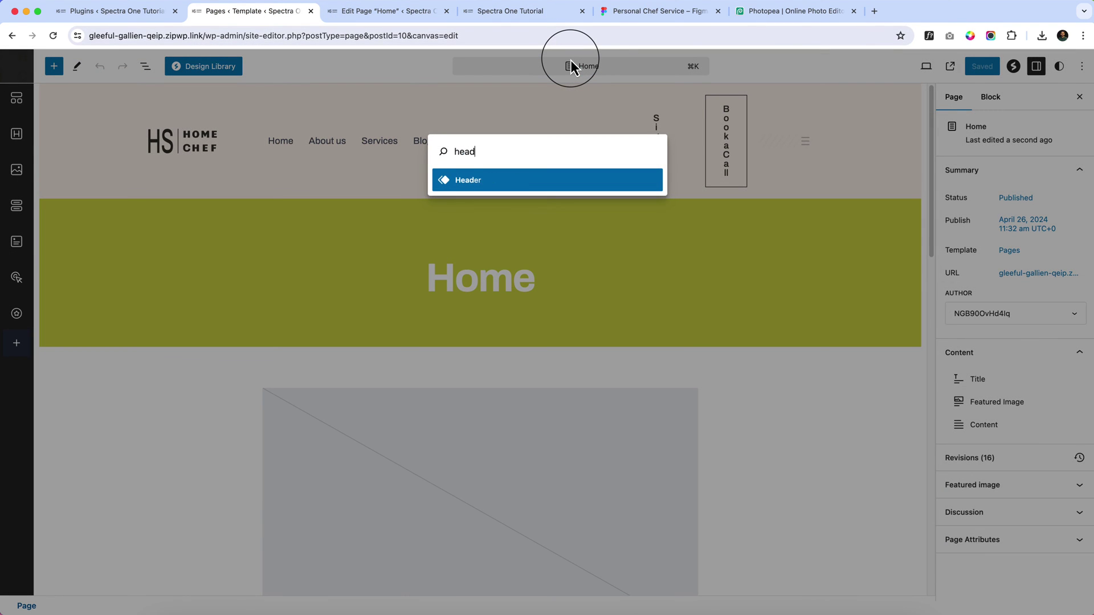
{"action": "key", "text": "Return"}
{"action": "left_click", "coordinate": [598, 131]}
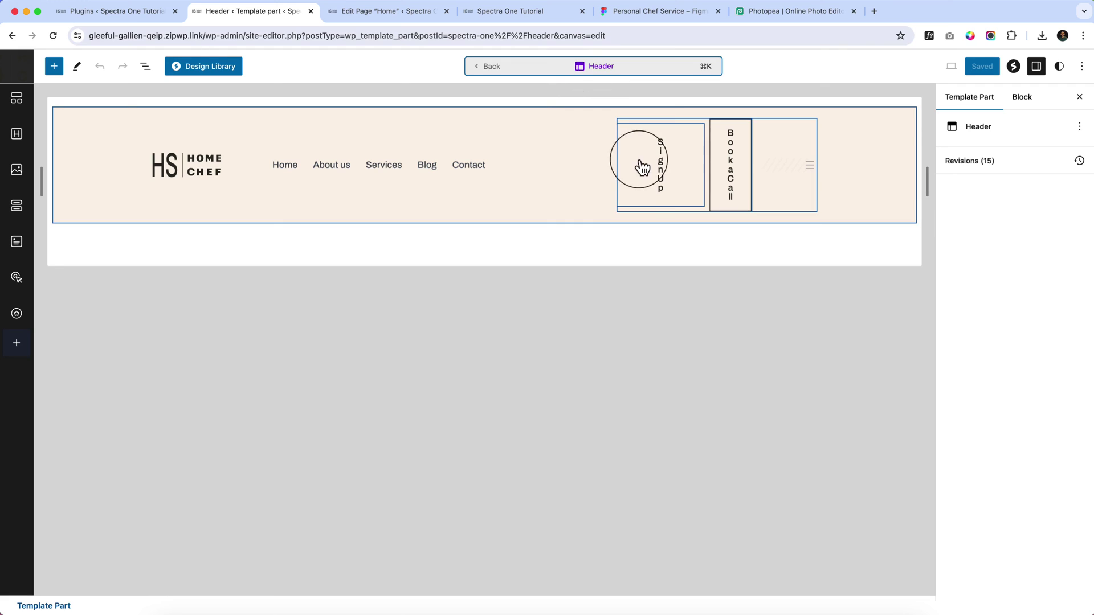
Set the header's Sign Up button padding to 0 px on all sides and save the template part.
{"action": "left_click", "coordinate": [619, 190]}
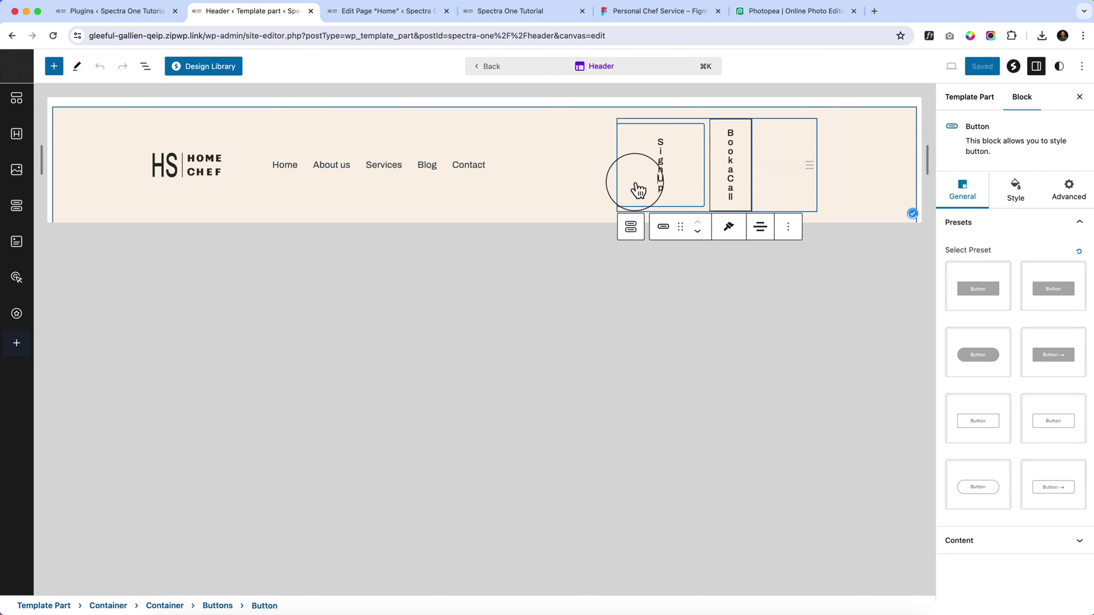
{"action": "left_click", "coordinate": [996, 538]}
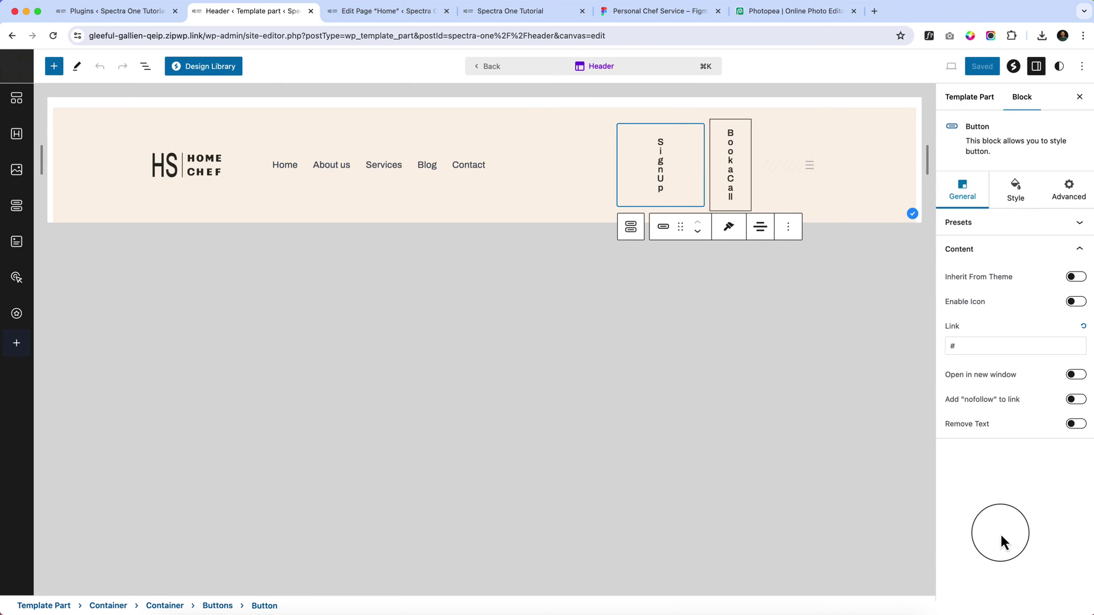
{"action": "left_click", "coordinate": [1015, 190]}
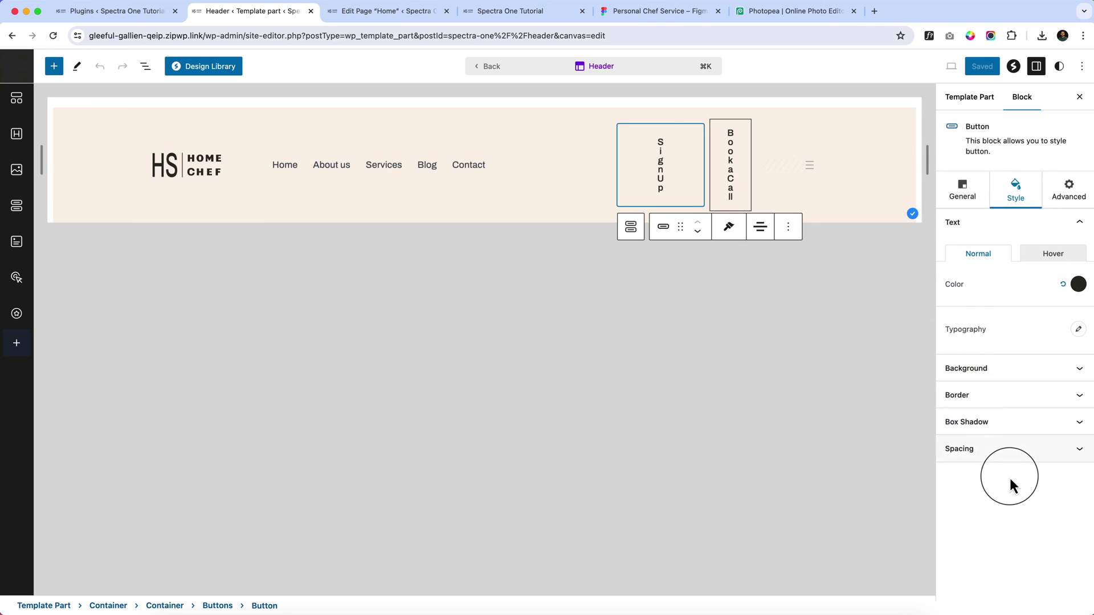
{"action": "left_click", "coordinate": [1010, 450]}
{"action": "left_click", "coordinate": [961, 380]}
{"action": "type", "text": "0"}
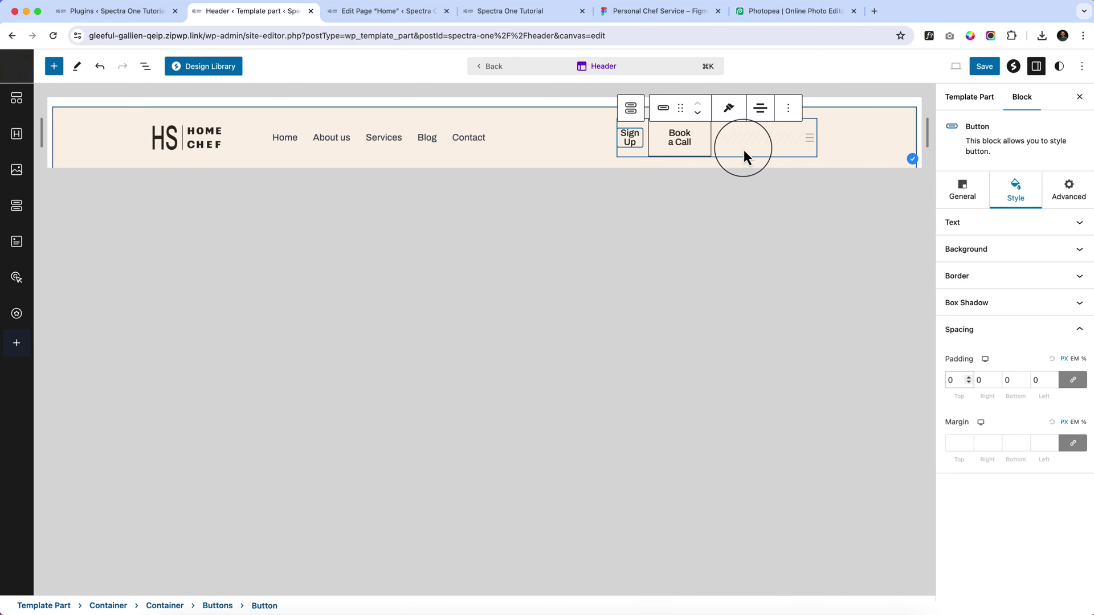
{"action": "left_click", "coordinate": [985, 68]}
{"action": "left_click", "coordinate": [984, 70]}
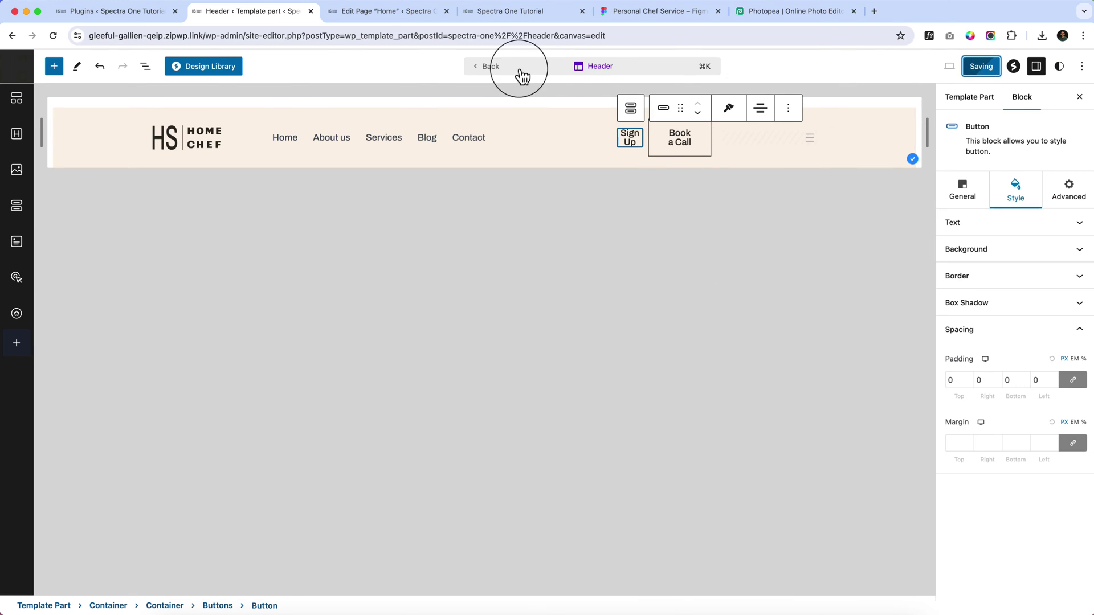
Reload the live site and check the header buttons, hero section and footer.
{"action": "left_click", "coordinate": [521, 16]}
{"action": "left_click", "coordinate": [524, 30]}
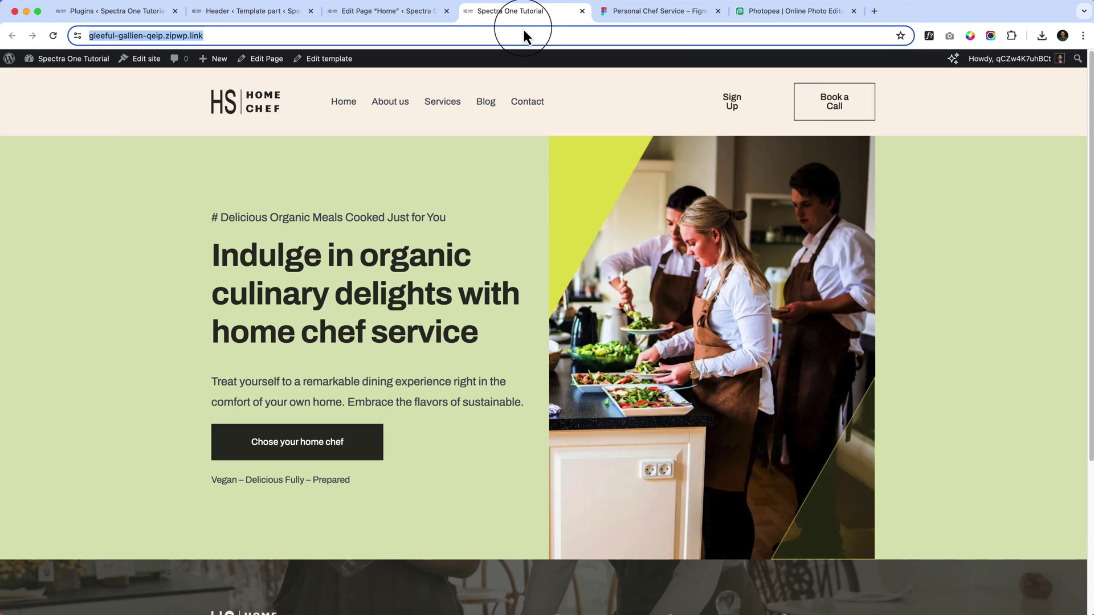
{"action": "key", "text": "Return"}
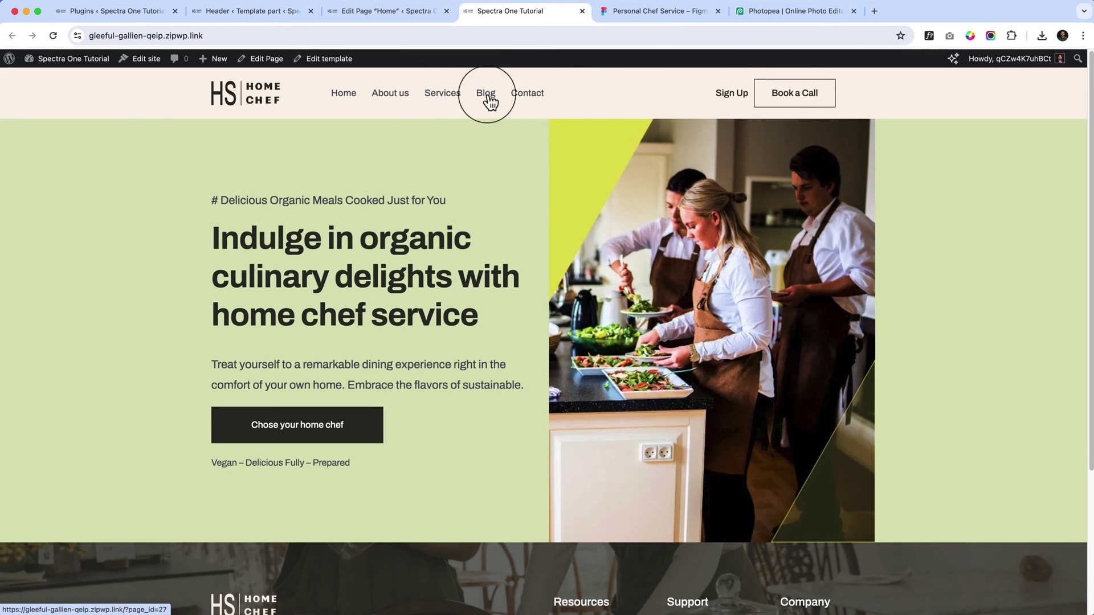
{"action": "scroll", "coordinate": [566, 308], "scroll_direction": "down", "scroll_amount": 3}
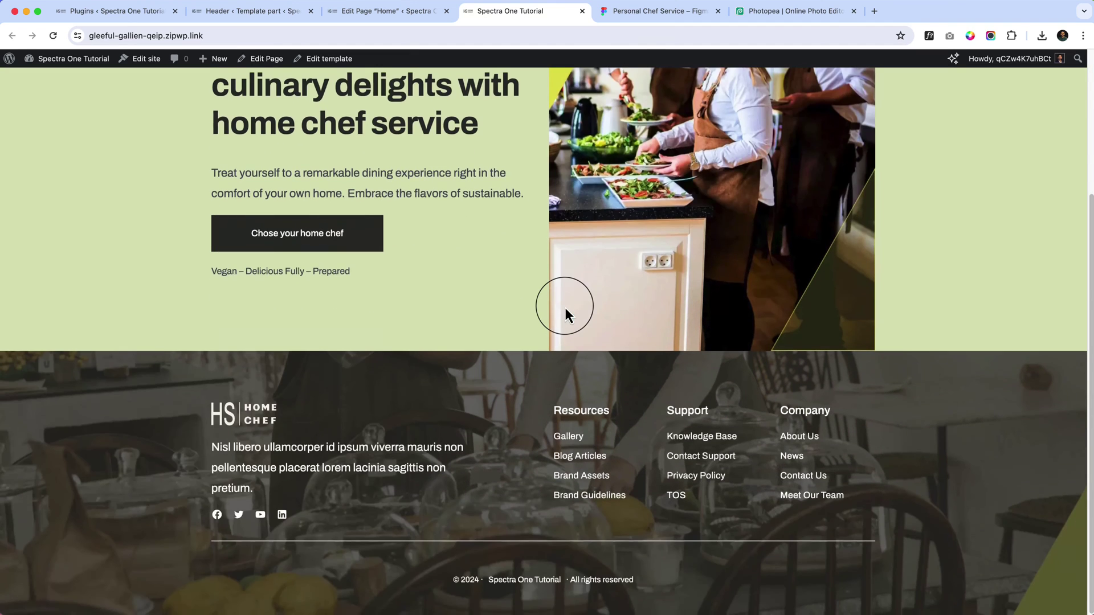
{"action": "scroll", "coordinate": [564, 305], "scroll_direction": "up", "scroll_amount": 3}
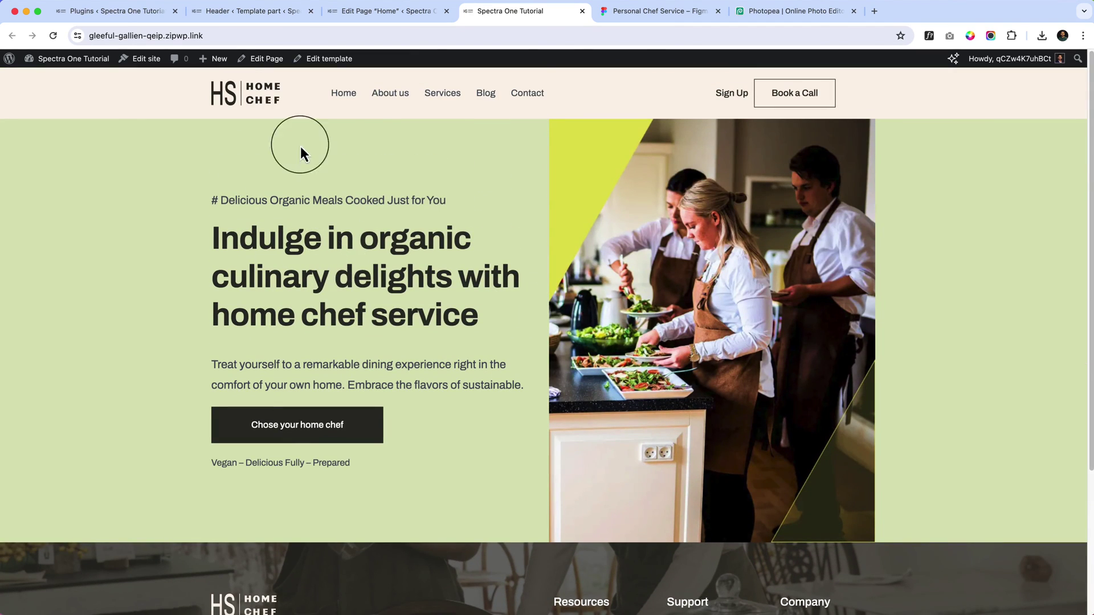
Inspect the live page in the responsive device view at 768 px width.
{"action": "right_click", "coordinate": [335, 137]}
{"action": "left_click", "coordinate": [389, 345]}
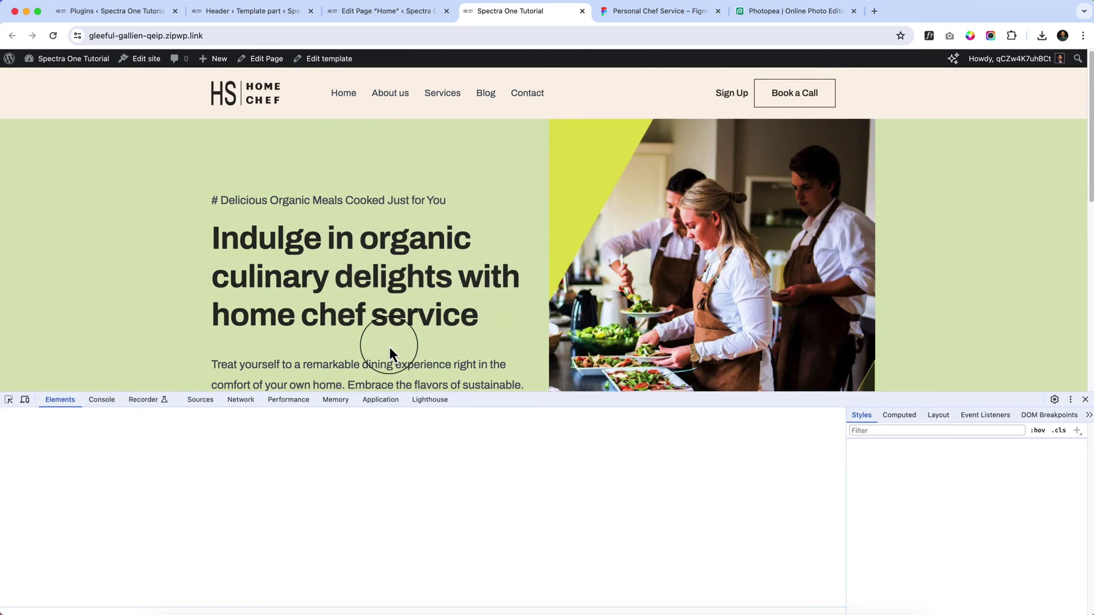
{"action": "left_click", "coordinate": [24, 403]}
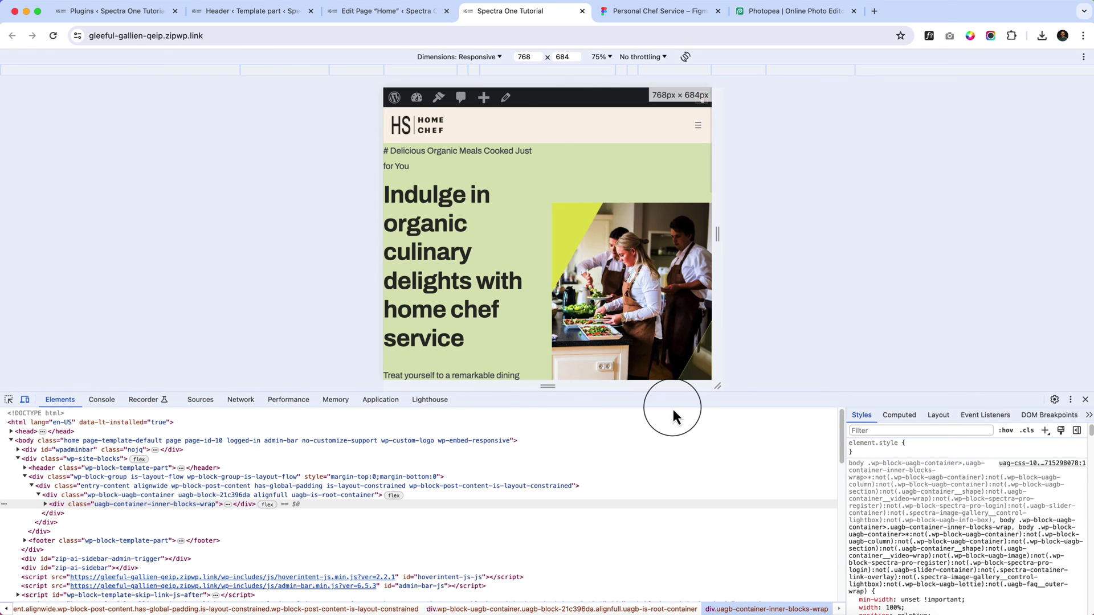
Enlarge the responsive preview's visible height and inspect the hero section and footer at 768 px width.
{"action": "left_click_drag", "start_coordinate": [679, 392], "coordinate": [669, 559]}
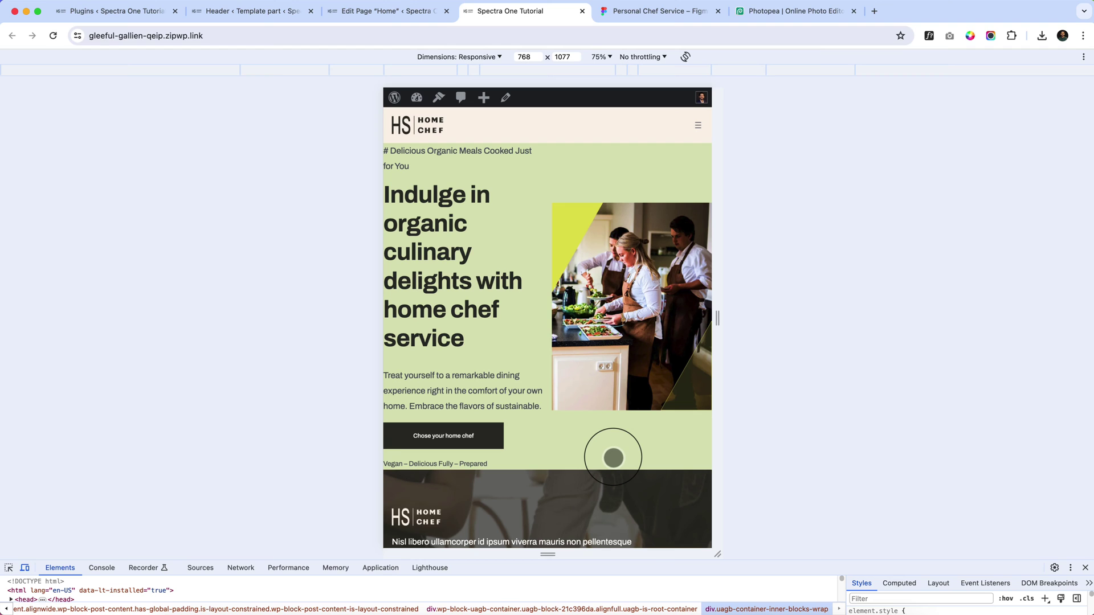
{"action": "scroll", "coordinate": [625, 304], "scroll_direction": "down", "scroll_amount": 3}
{"action": "scroll", "coordinate": [598, 281], "scroll_direction": "up", "scroll_amount": 3}
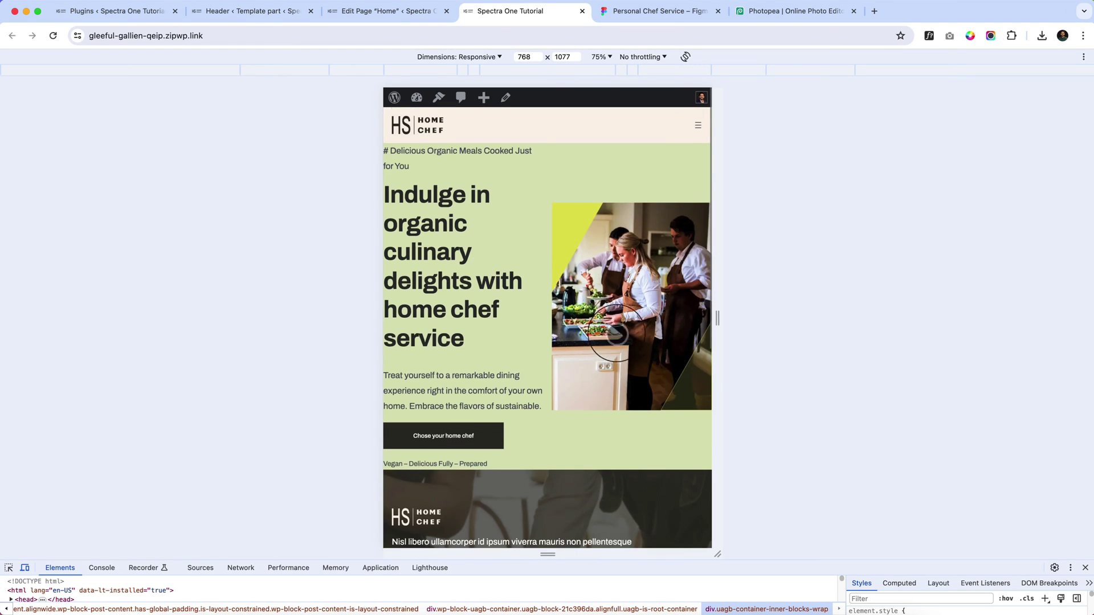
Switch to the Home page editor, select the outer hero container and show the block list.
{"action": "left_click", "coordinate": [380, 16]}
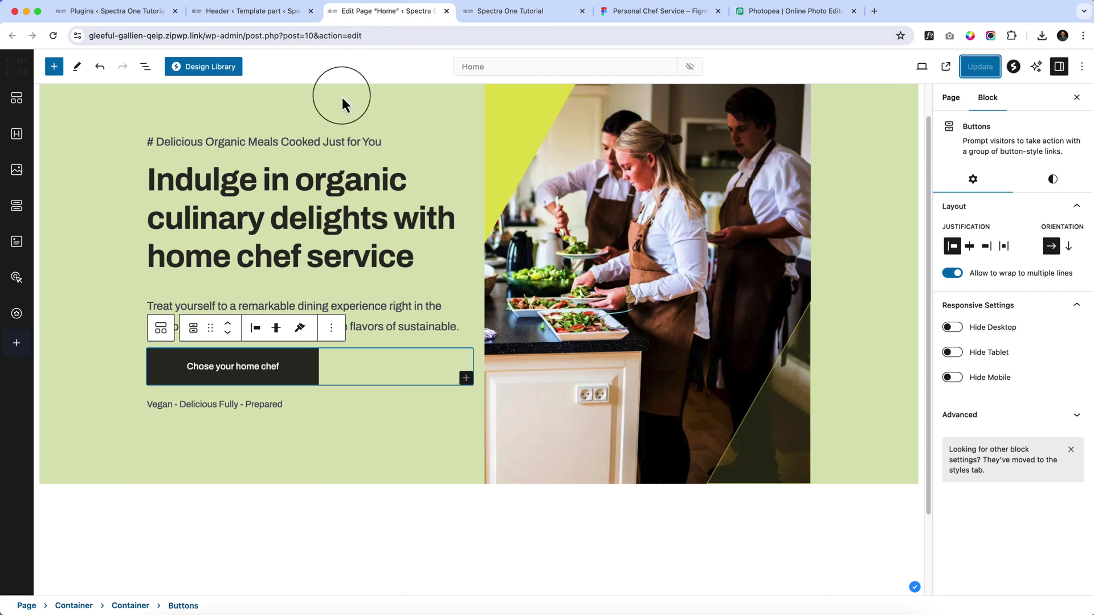
{"action": "left_click", "coordinate": [113, 161]}
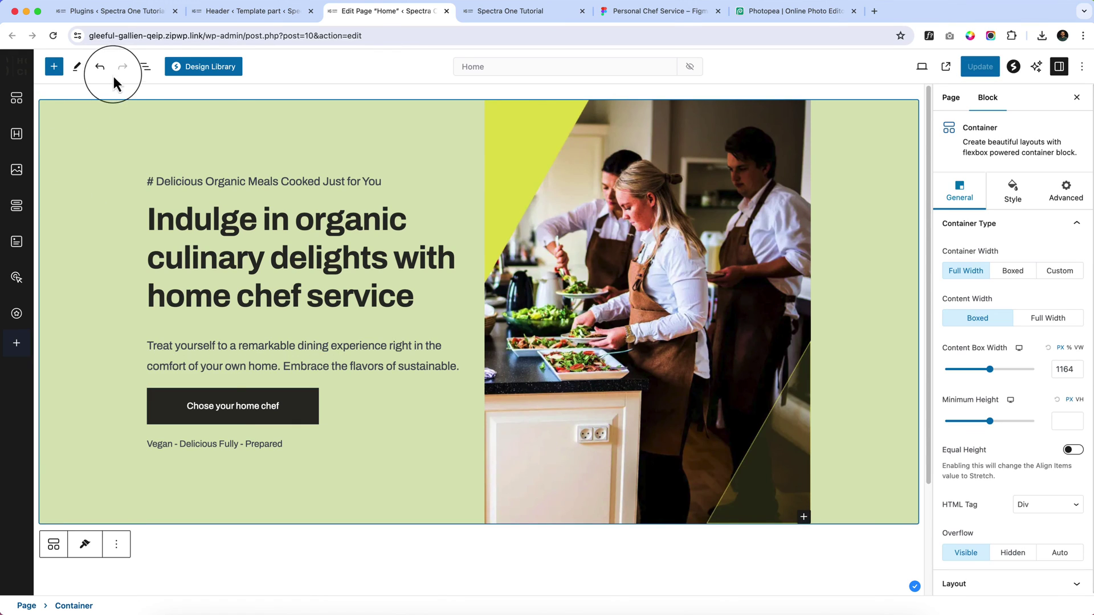
{"action": "left_click", "coordinate": [146, 66]}
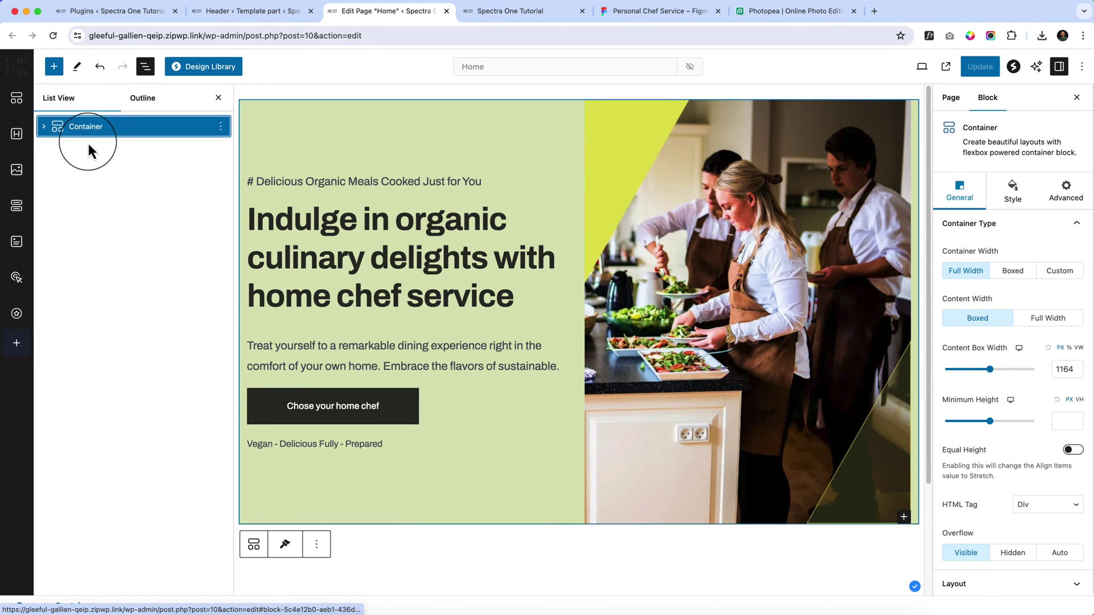
Compare the hero container's side spacing at different browser zoom levels.
{"action": "key", "text": "super+minus"}
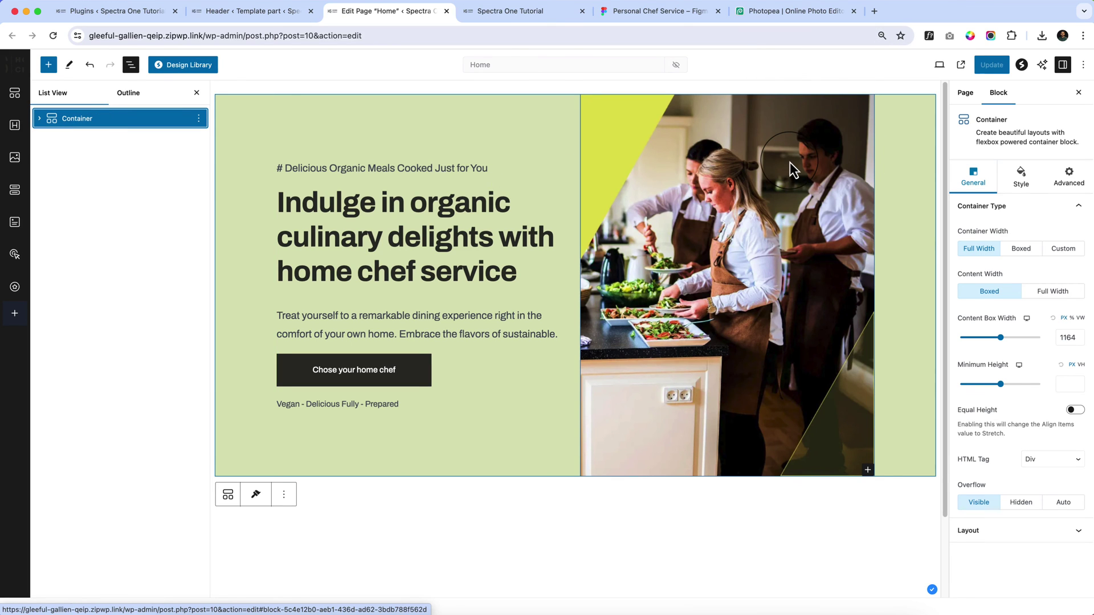
{"action": "key", "text": "super+minus"}
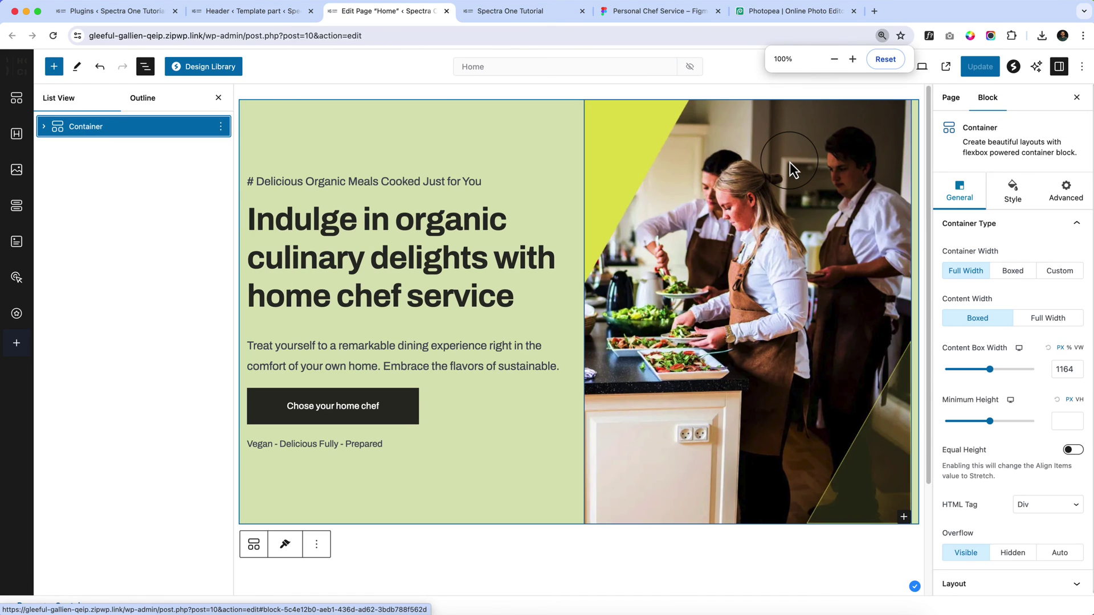
{"action": "key", "text": "super+plus"}
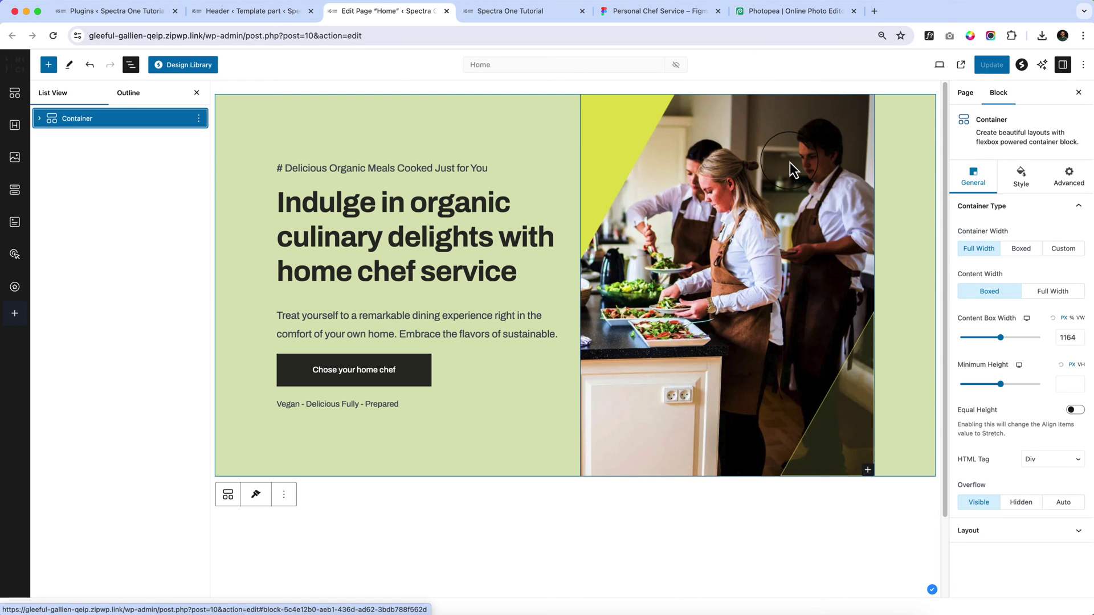
{"action": "key", "text": "super+plus"}
{"action": "key", "text": "super+minus"}
{"action": "key", "text": "super+plus"}
{"action": "key", "text": "super+minus"}
{"action": "key", "text": "super+minus"}
{"action": "key", "text": "super+plus"}
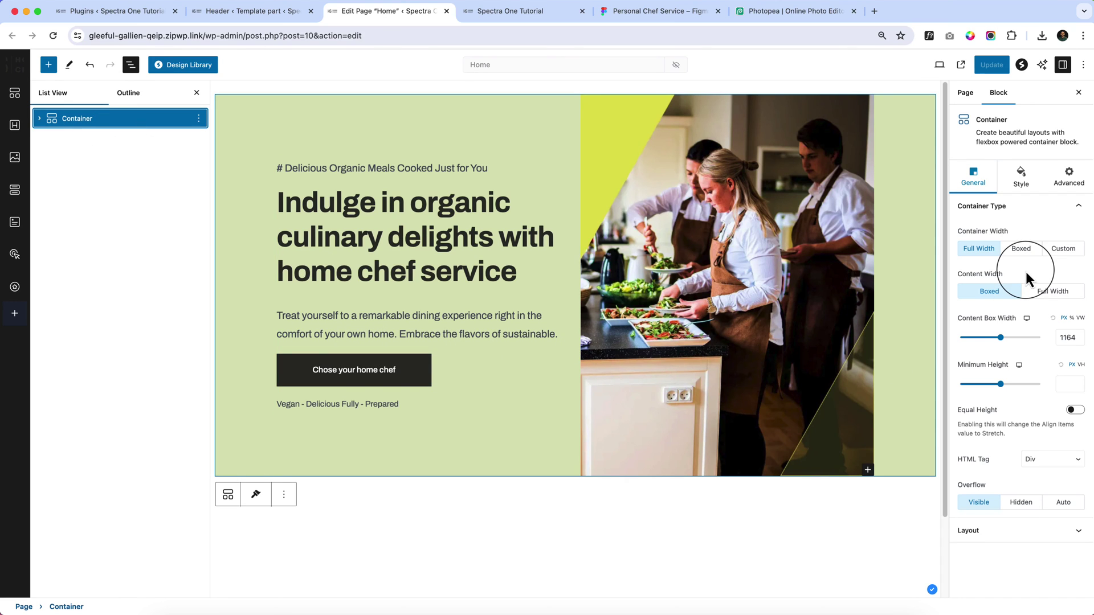
Set the outer hero container's desktop padding to 20 px on all sides.
{"action": "left_click", "coordinate": [1021, 177]}
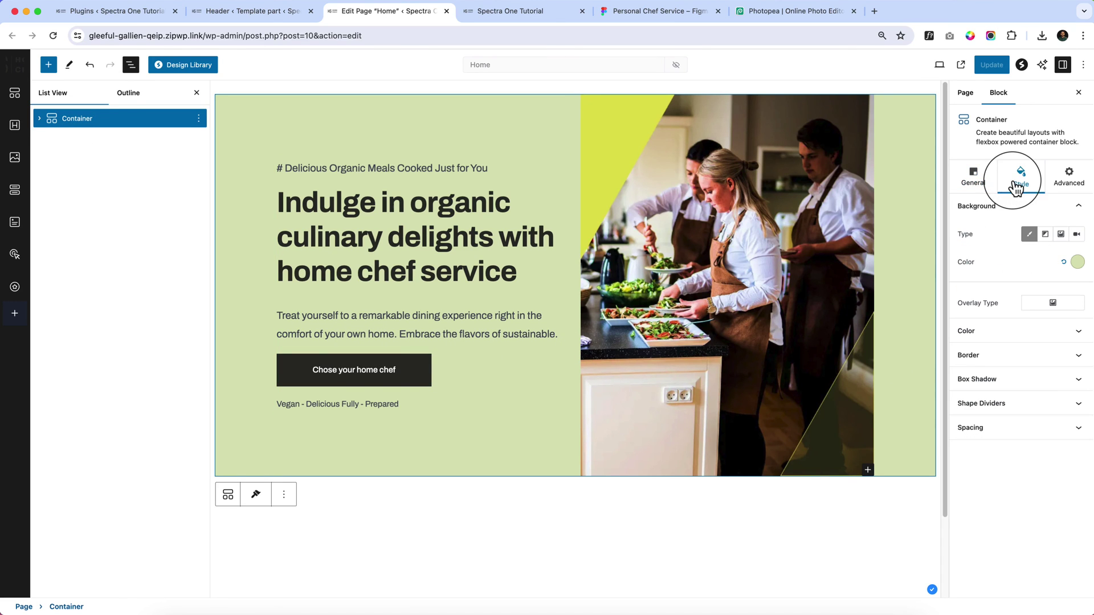
{"action": "left_click", "coordinate": [1001, 436]}
{"action": "left_click", "coordinate": [965, 466]}
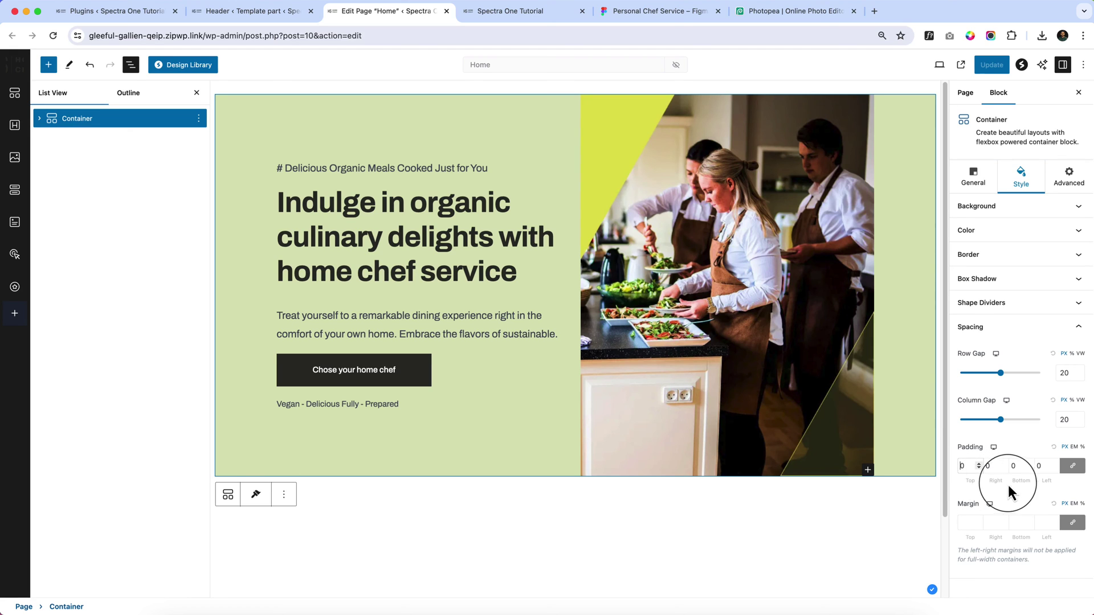
{"action": "type", "text": "2"}
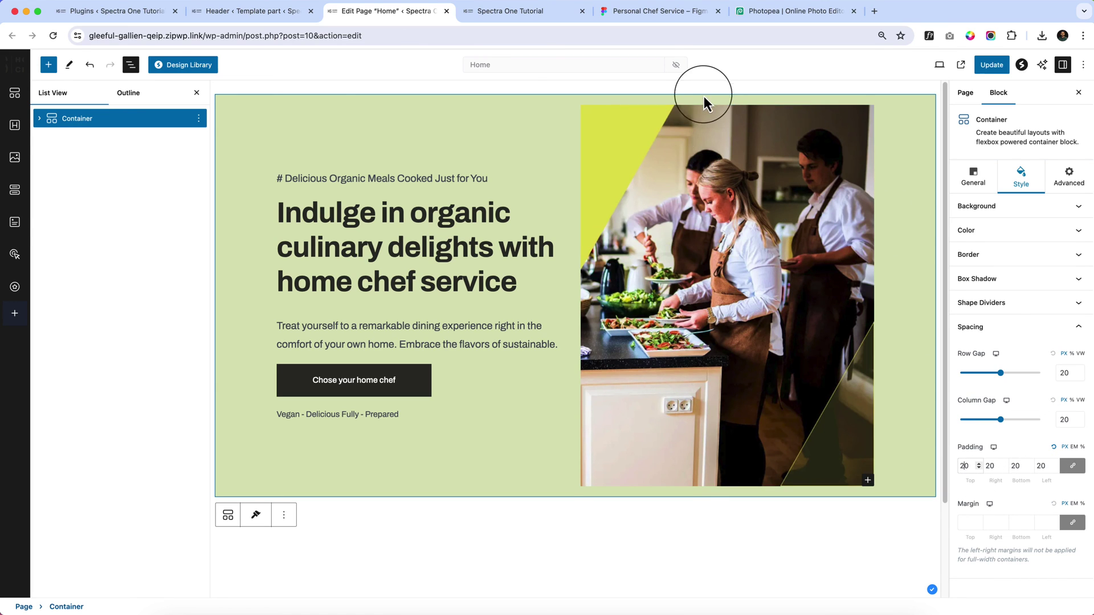
Unlink the hero container's padding values, set the top and bottom padding to 0 px, and update the page.
{"action": "left_click", "coordinate": [1073, 467]}
{"action": "left_click", "coordinate": [965, 466]}
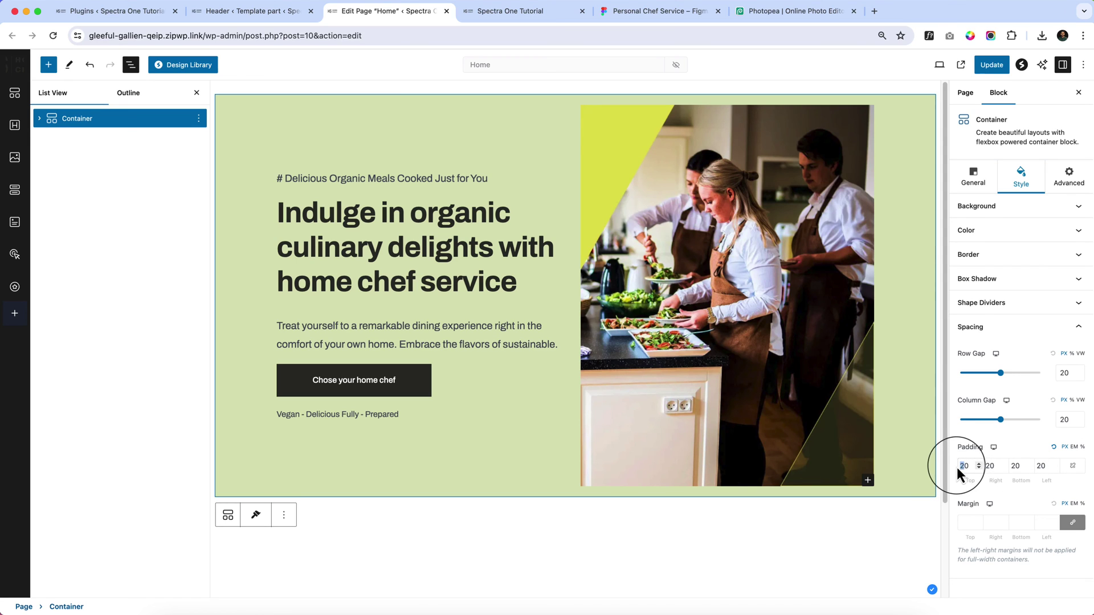
{"action": "left_click", "coordinate": [1057, 483]}
{"action": "left_click", "coordinate": [964, 466]}
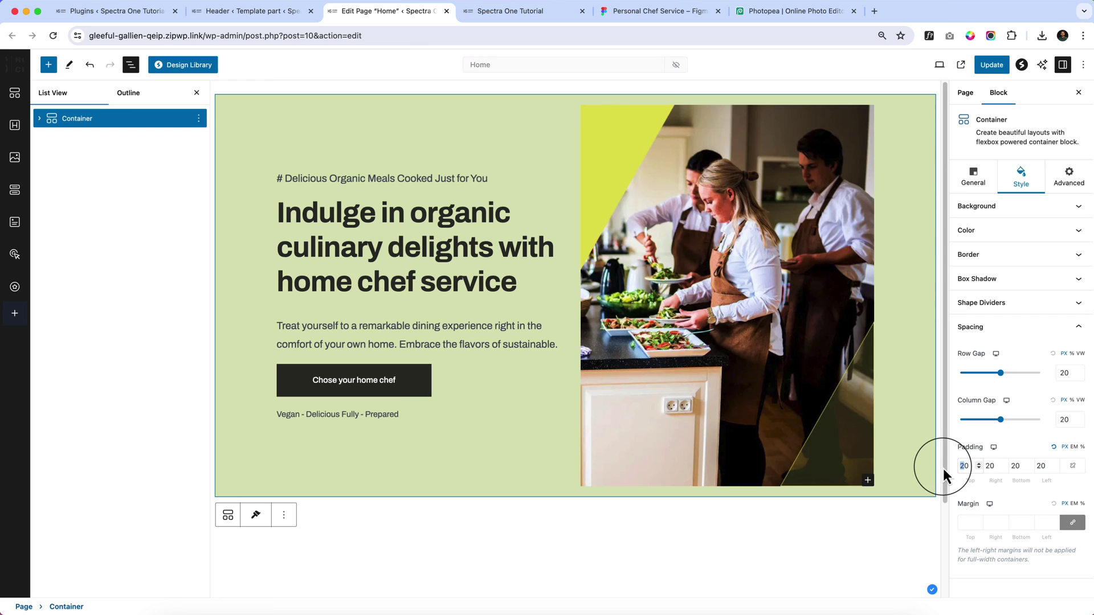
{"action": "key", "text": "BackSpace"}
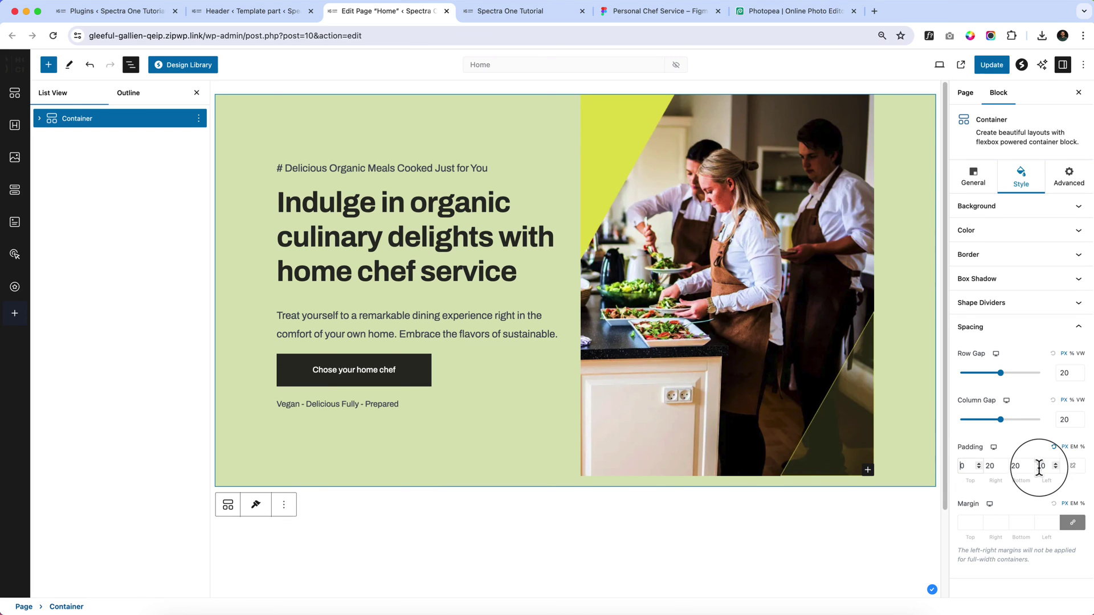
{"action": "left_click_drag", "start_coordinate": [1016, 465], "coordinate": [1005, 472]}
{"action": "key", "text": "BackSpace"}
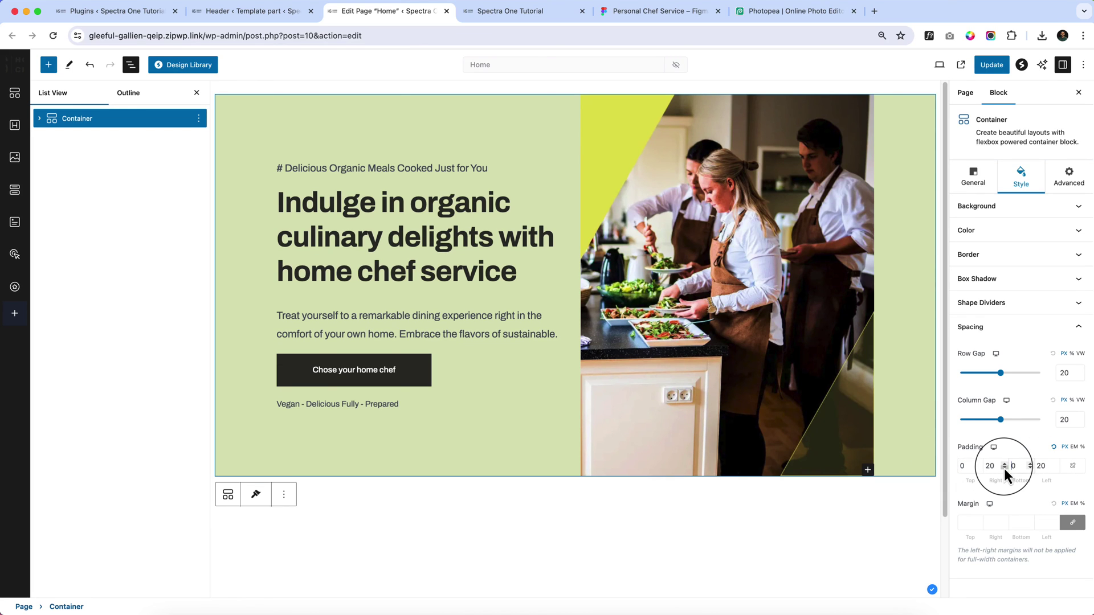
{"action": "left_click", "coordinate": [989, 66]}
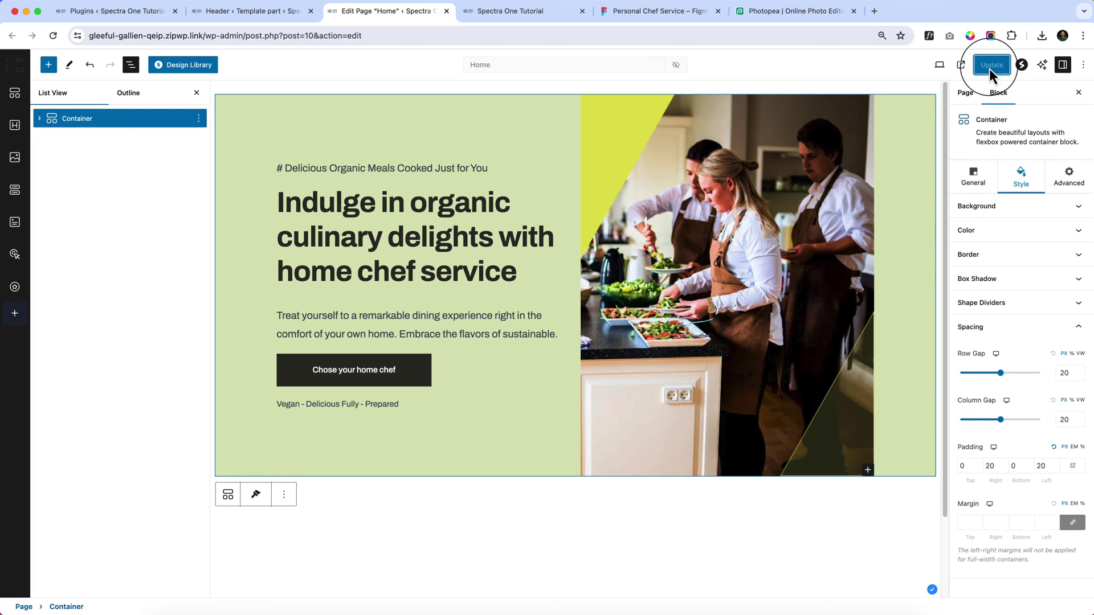
Preview the hero section in the tablet layout, followed by the mobile layout, checking its spacing from heading to image.
{"action": "left_click", "coordinate": [939, 65]}
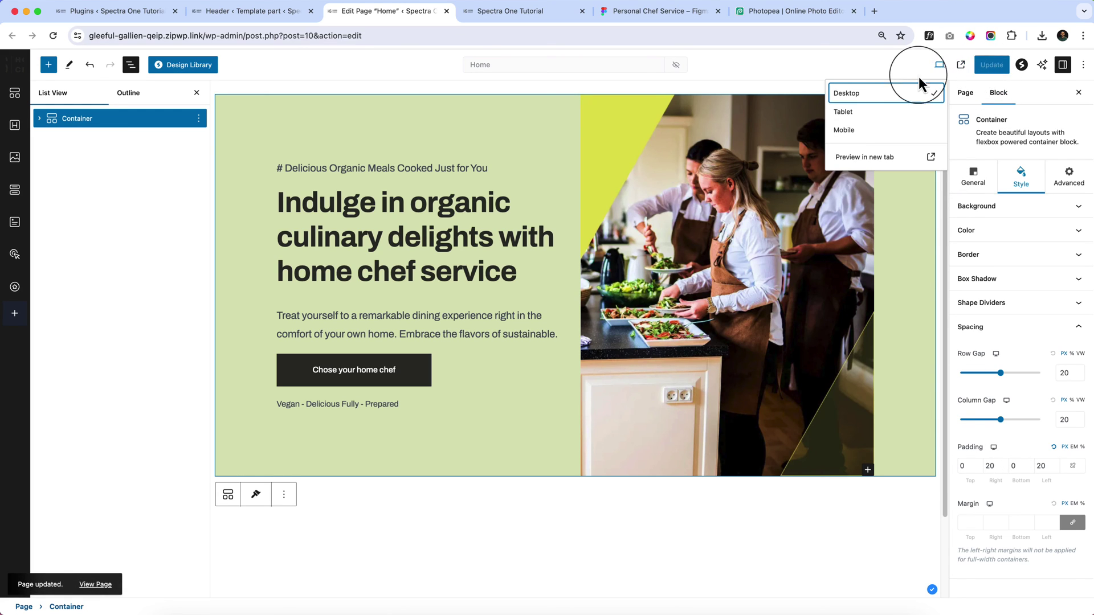
{"action": "left_click", "coordinate": [851, 113]}
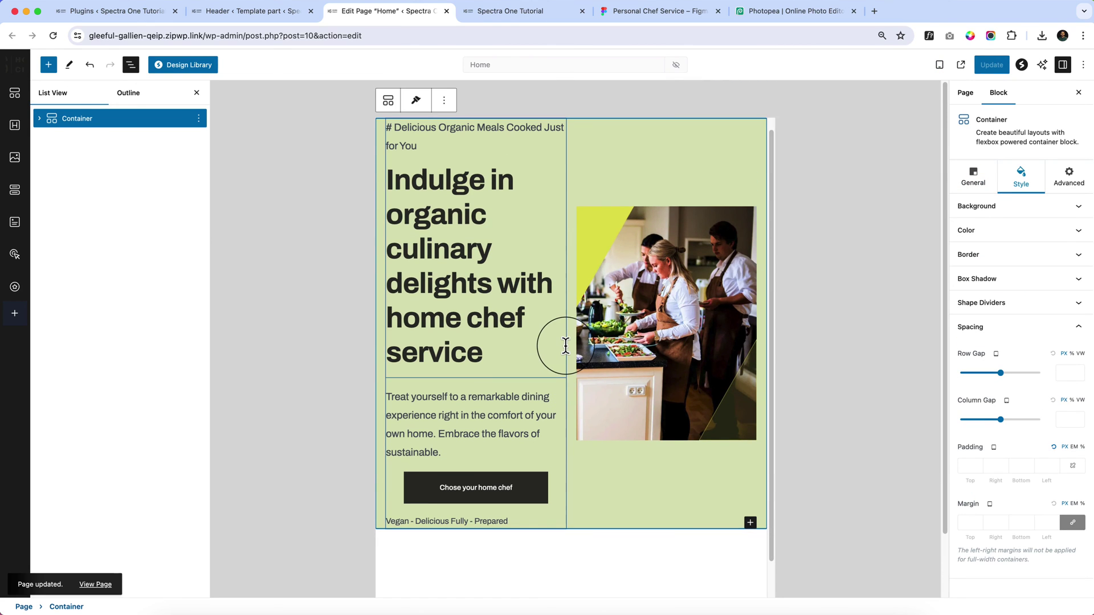
{"action": "left_click", "coordinate": [940, 65]}
{"action": "left_click", "coordinate": [874, 132]}
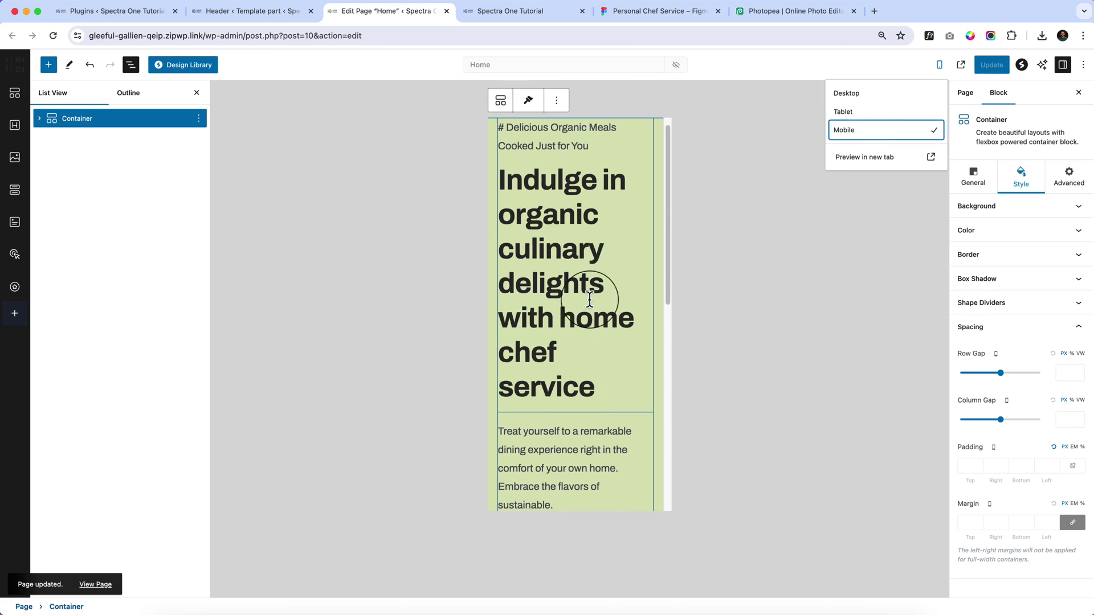
{"action": "scroll", "coordinate": [571, 323], "scroll_direction": "down", "scroll_amount": 5}
{"action": "scroll", "coordinate": [571, 323], "scroll_direction": "up", "scroll_amount": 8}
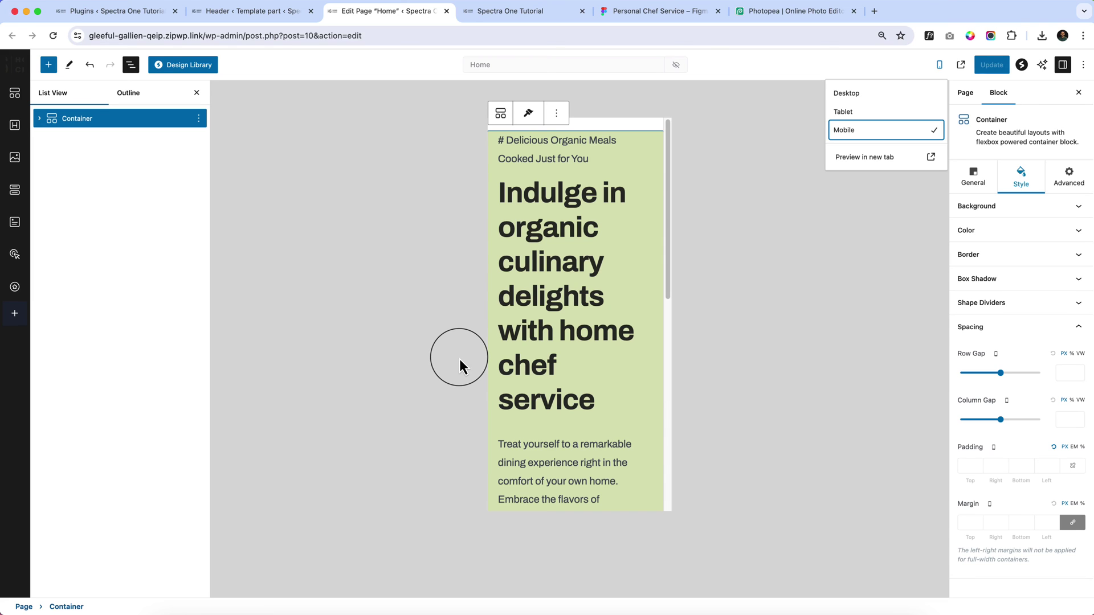
{"action": "scroll", "coordinate": [615, 274], "scroll_direction": "down", "scroll_amount": 8}
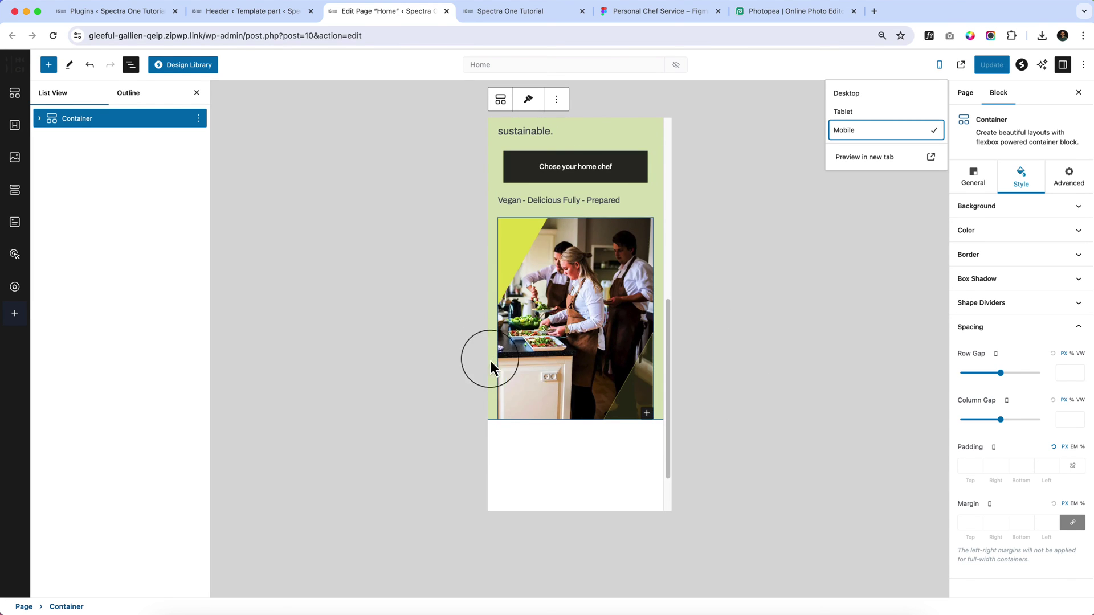
Set the outer hero container's mobile top and bottom padding to 40 px and check the spacing.
{"action": "left_click", "coordinate": [83, 121]}
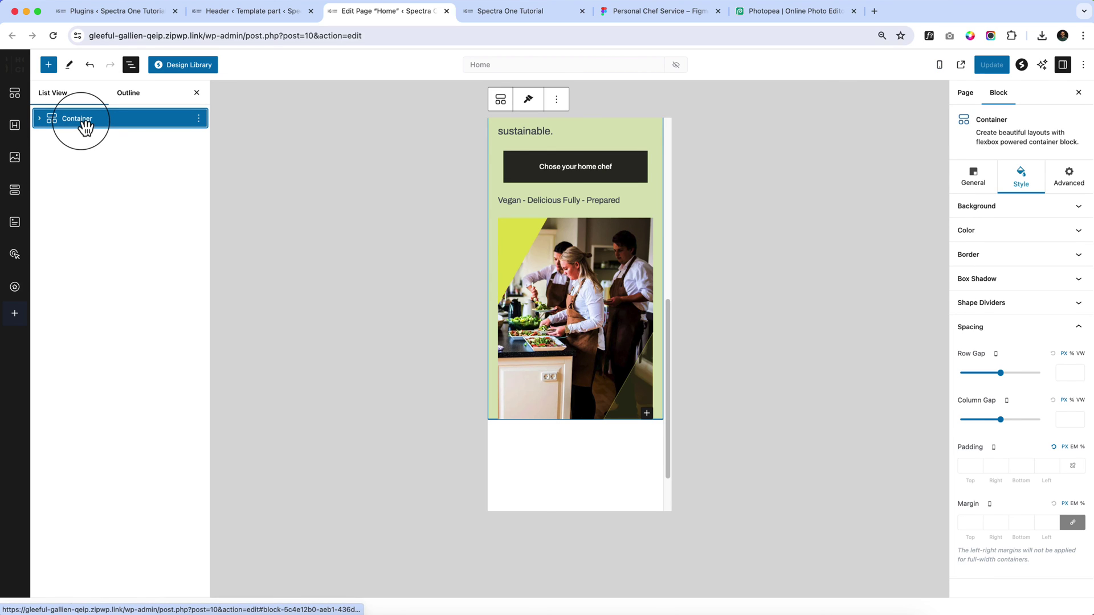
{"action": "left_click", "coordinate": [966, 469]}
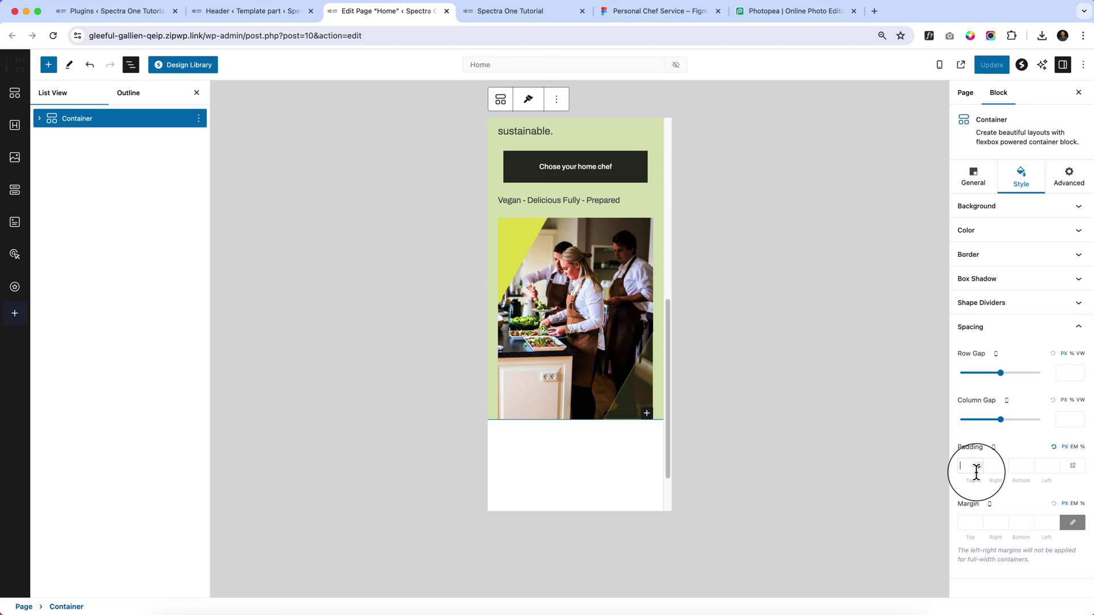
{"action": "type", "text": "40"}
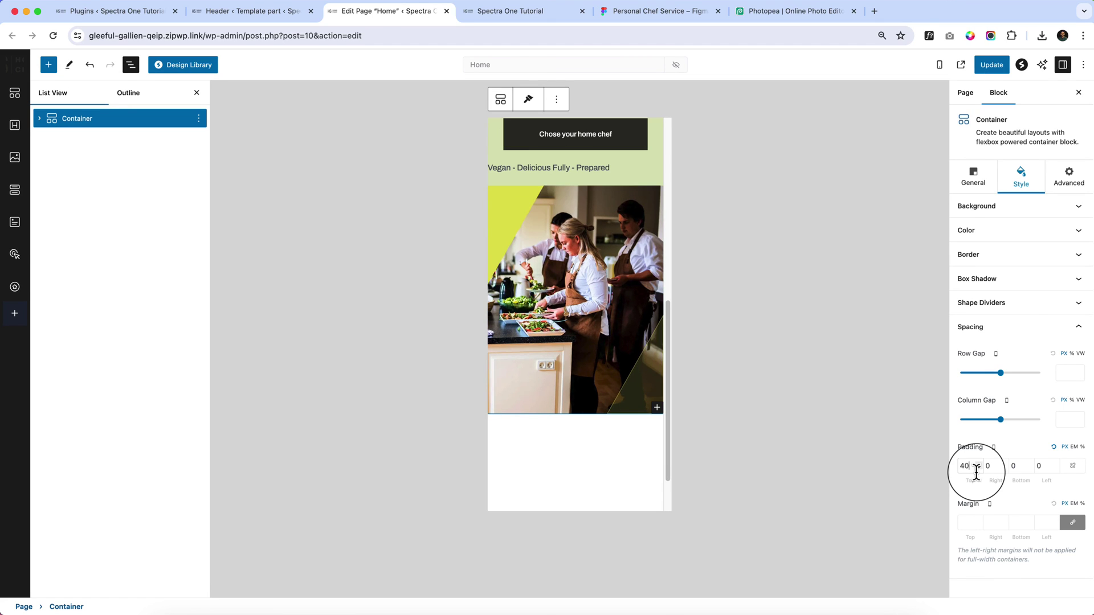
{"action": "left_click", "coordinate": [1013, 467]}
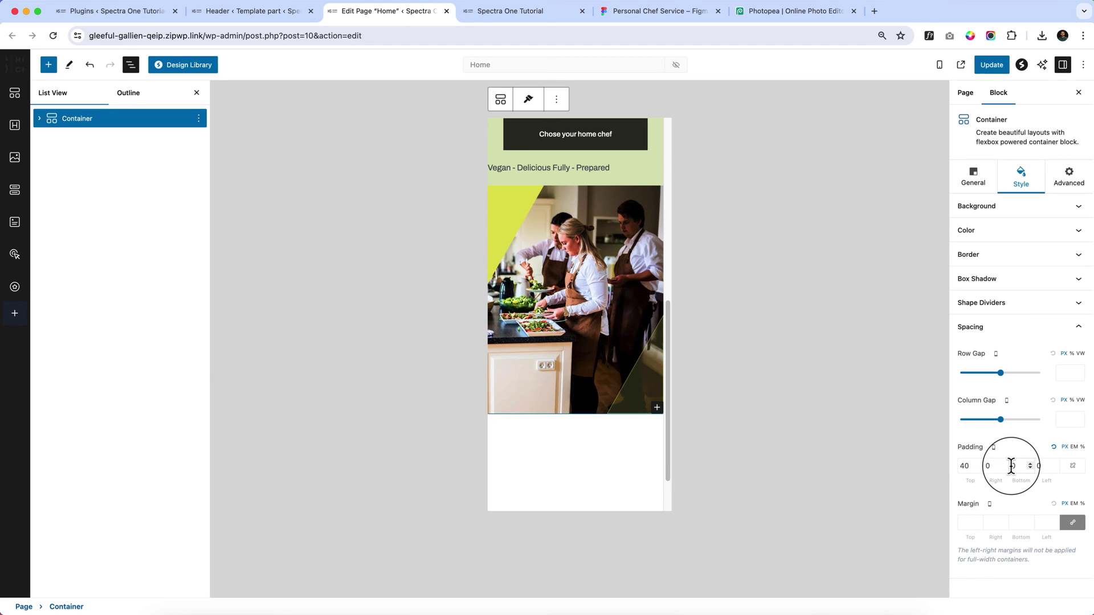
{"action": "type", "text": "4"}
{"action": "scroll", "coordinate": [513, 393], "scroll_direction": "up", "scroll_amount": 5}
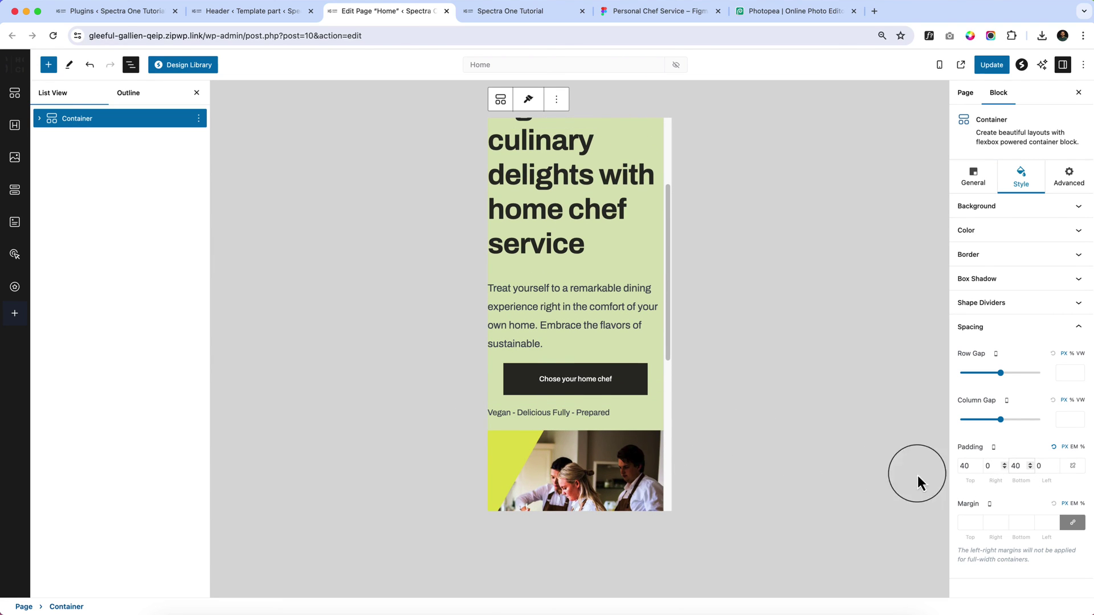
{"action": "scroll", "coordinate": [598, 289], "scroll_direction": "up", "scroll_amount": 4}
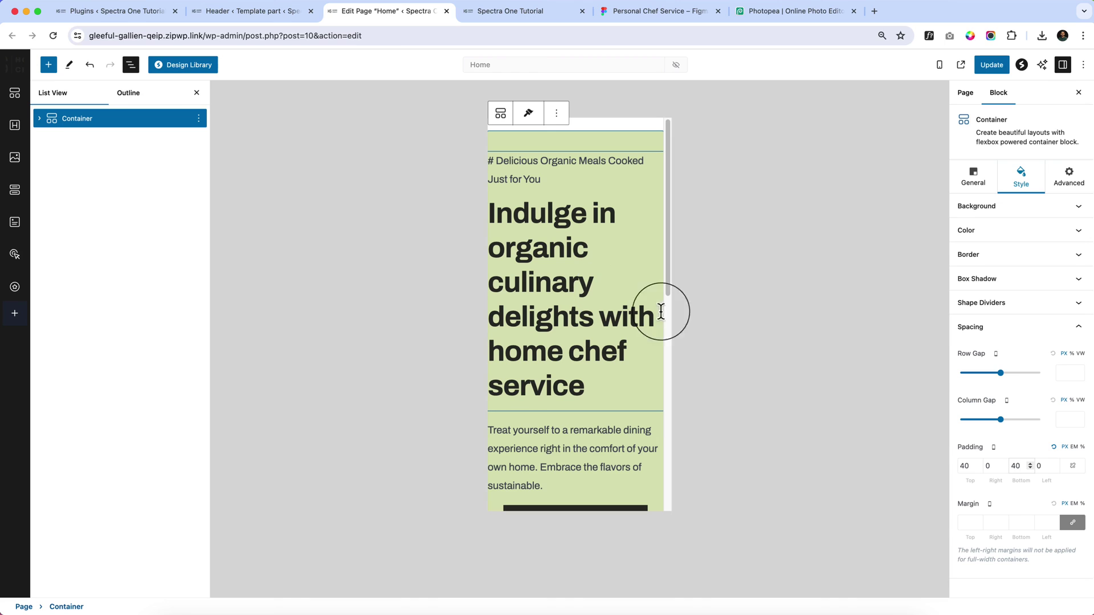
Set the hero container's mobile left and right padding to 20 px and review the section down to the image.
{"action": "left_click", "coordinate": [1039, 466]}
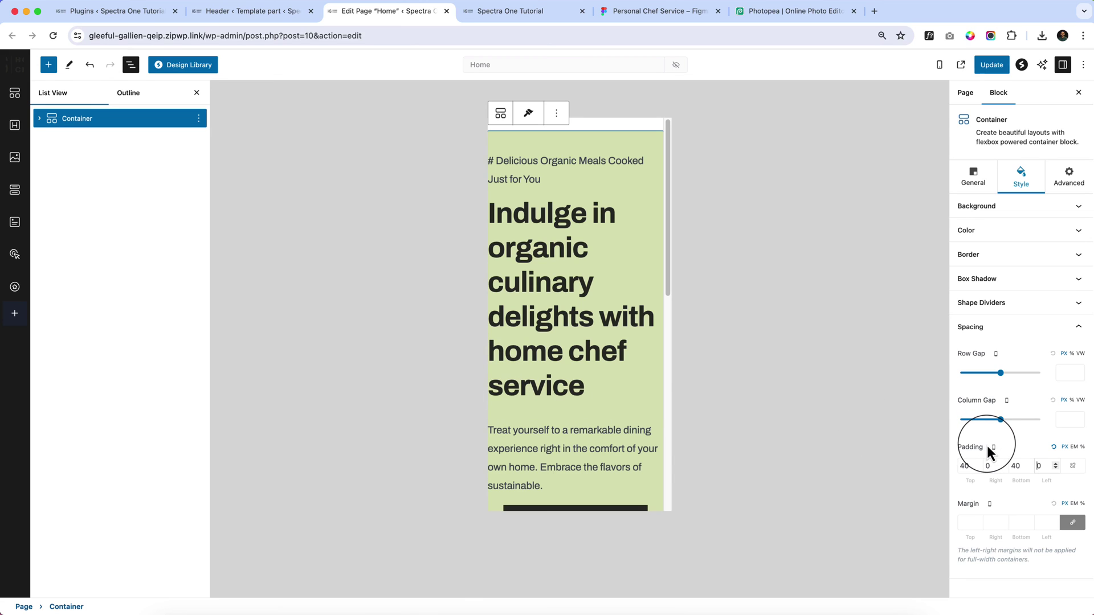
{"action": "type", "text": "2"}
{"action": "left_click", "coordinate": [986, 467]}
{"action": "type", "text": "2"}
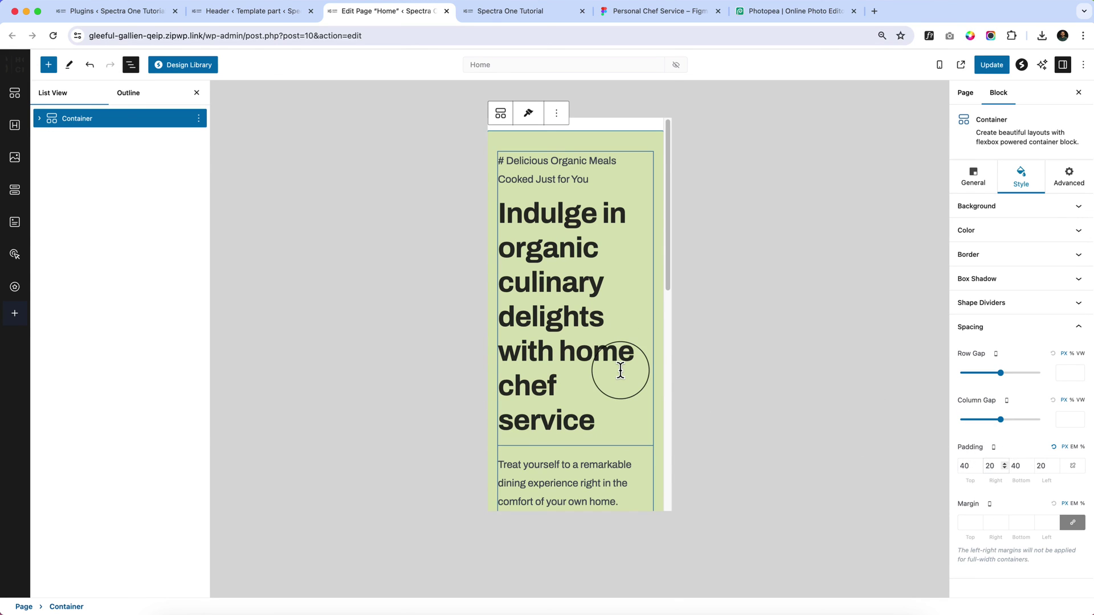
{"action": "scroll", "coordinate": [617, 371], "scroll_direction": "down", "scroll_amount": 10}
{"action": "scroll", "coordinate": [601, 420], "scroll_direction": "down", "scroll_amount": 6}
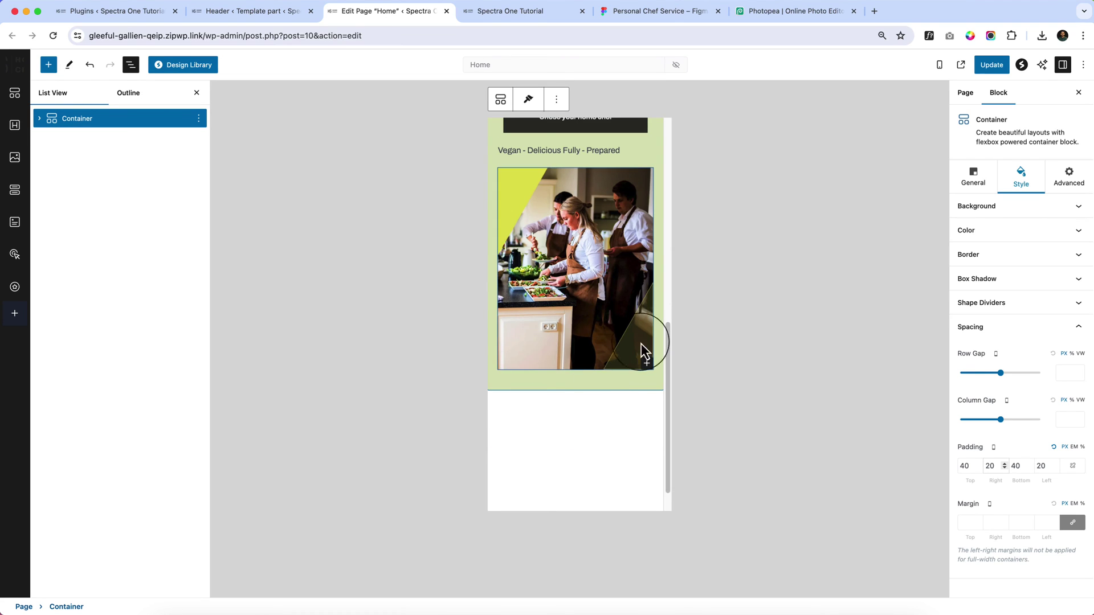
Set the hero container's mobile top and bottom padding to 60 px.
{"action": "left_click", "coordinate": [963, 467]}
{"action": "key", "text": "BackSpace"}
{"action": "type", "text": "1"}
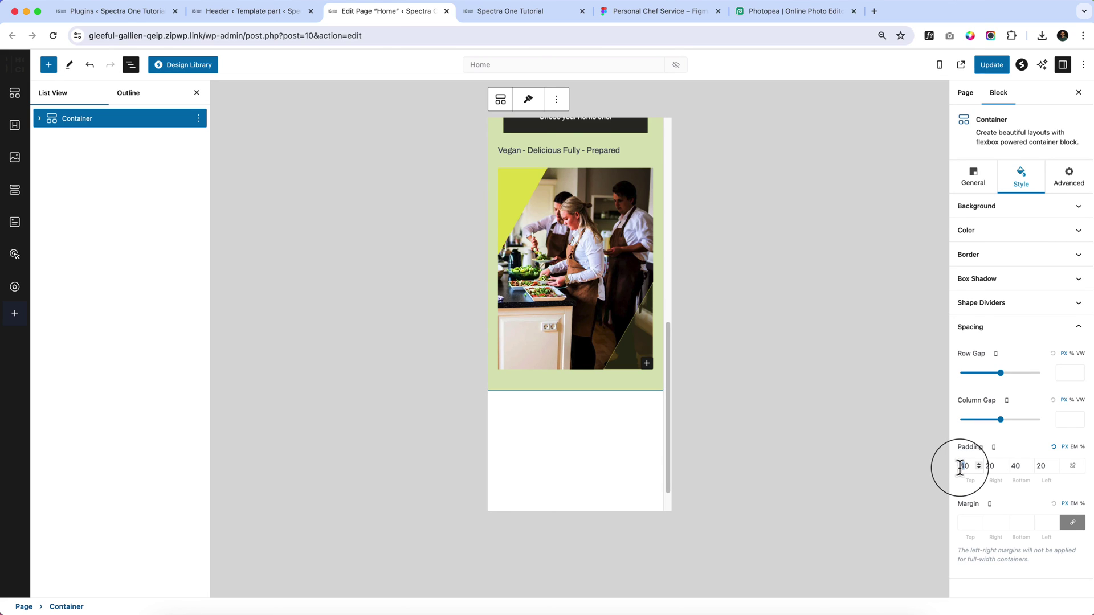
{"action": "left_click", "coordinate": [1013, 466]}
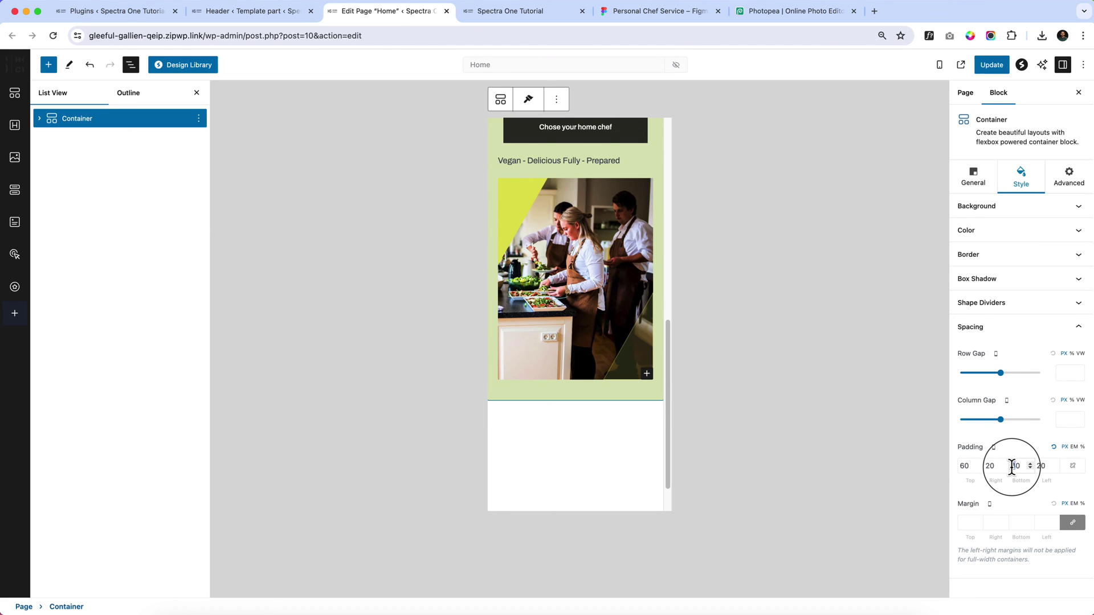
{"action": "key", "text": "BackSpace"}
{"action": "type", "text": "3"}
{"action": "key", "text": "BackSpace"}
{"action": "type", "text": "6"}
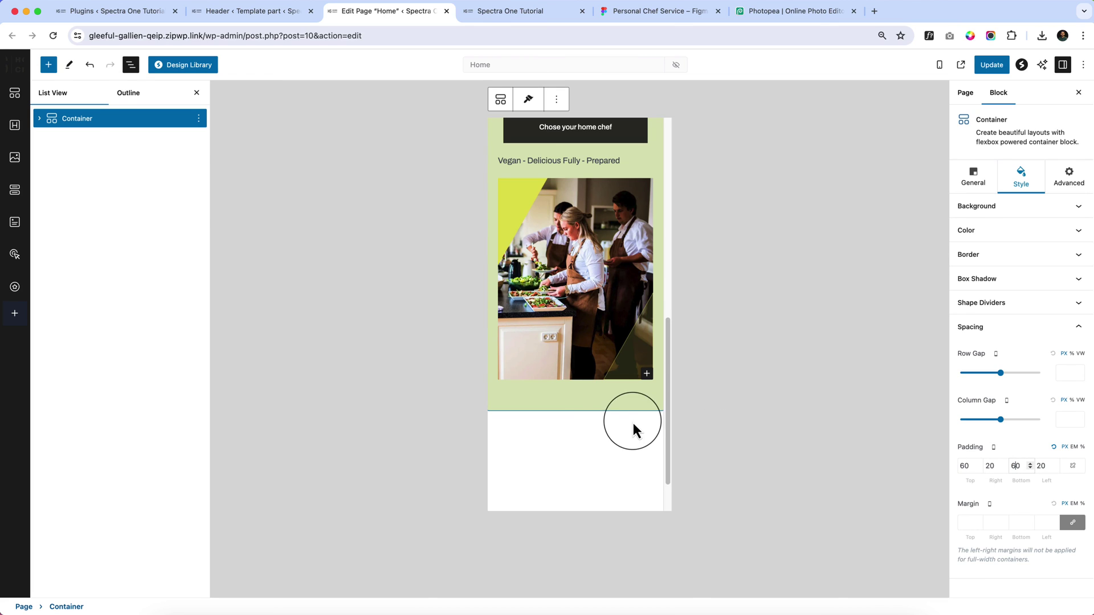
{"action": "scroll", "coordinate": [610, 408], "scroll_direction": "up", "scroll_amount": 4}
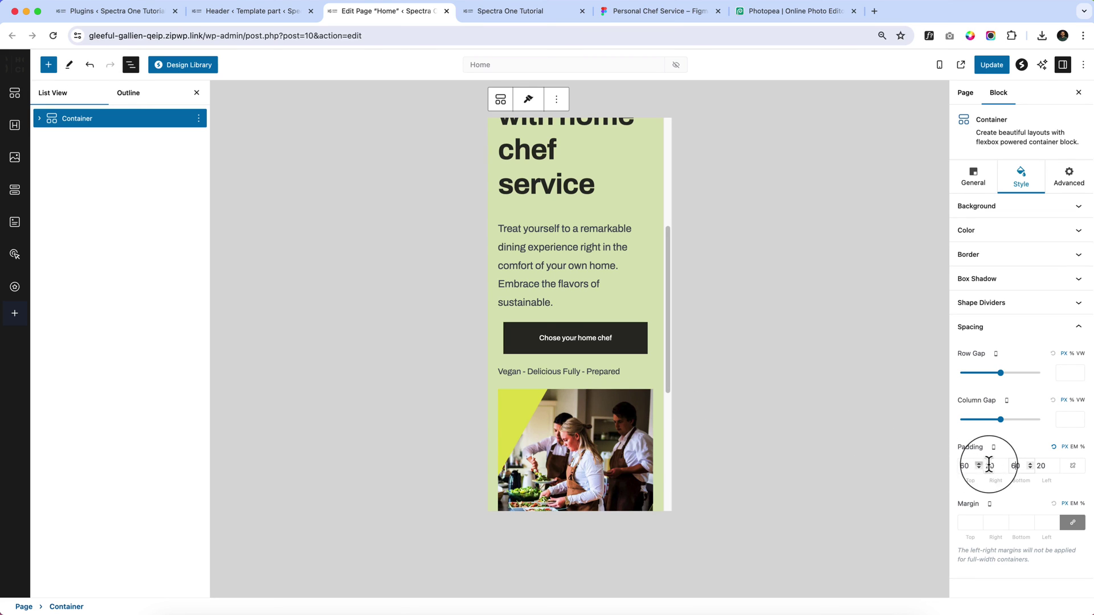
Update the Home page, reload the live site and check the hero section at 425 px mobile width down to the image.
{"action": "scroll", "coordinate": [579, 354], "scroll_direction": "up", "scroll_amount": 4}
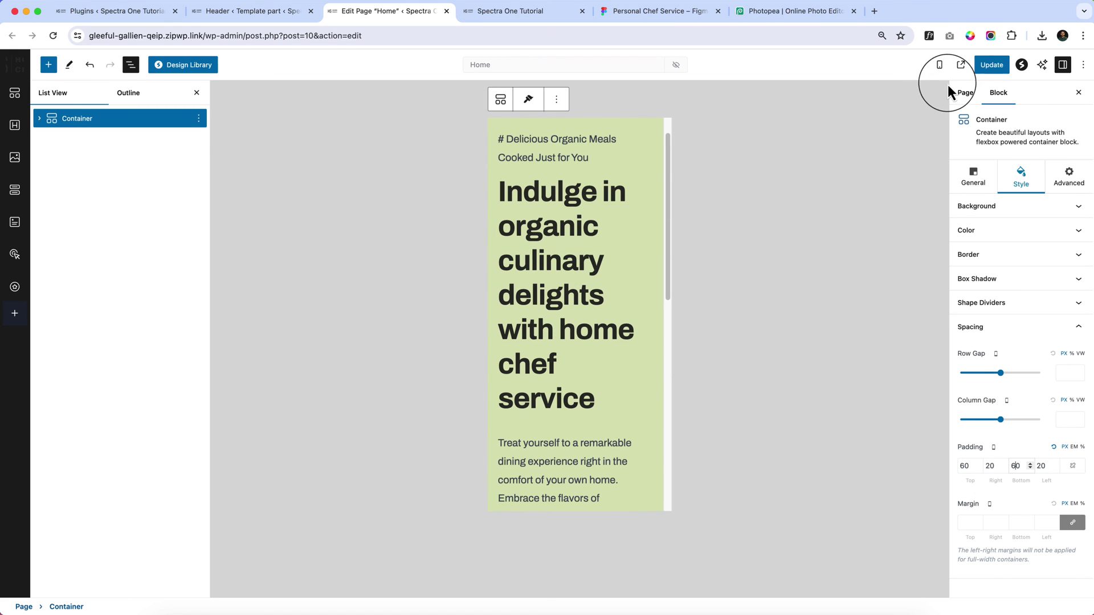
{"action": "left_click", "coordinate": [980, 71]}
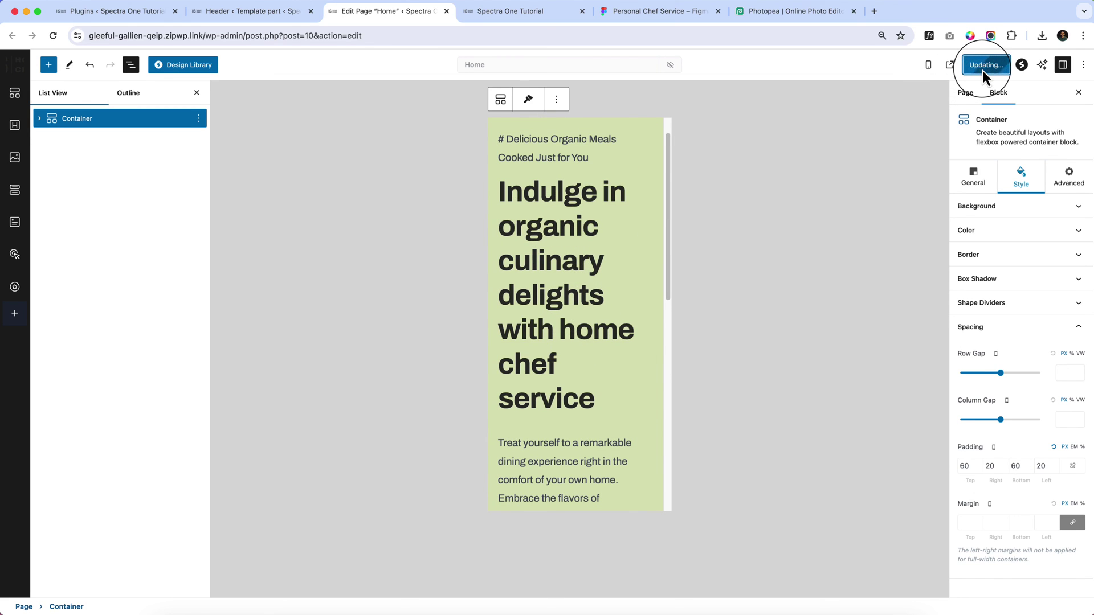
{"action": "left_click", "coordinate": [509, 10]}
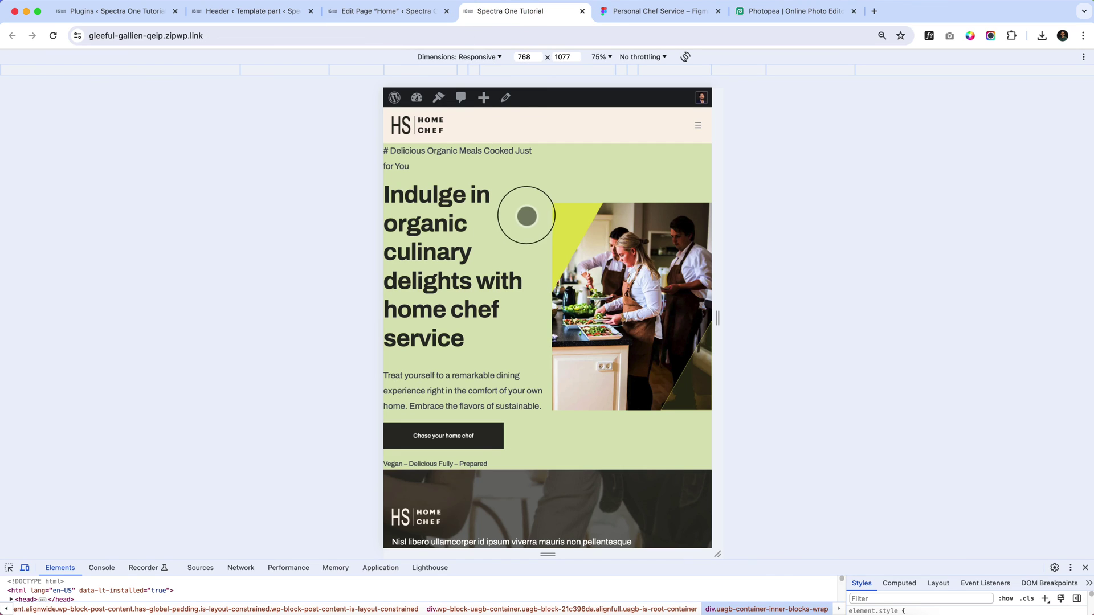
{"action": "left_click", "coordinate": [53, 36]}
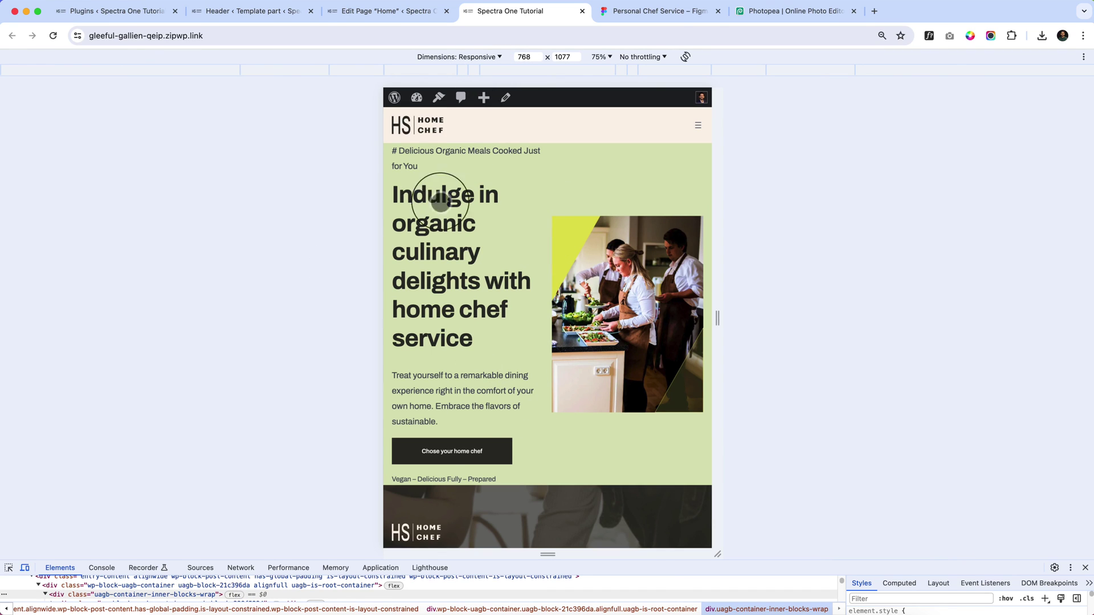
{"action": "left_click", "coordinate": [461, 73]}
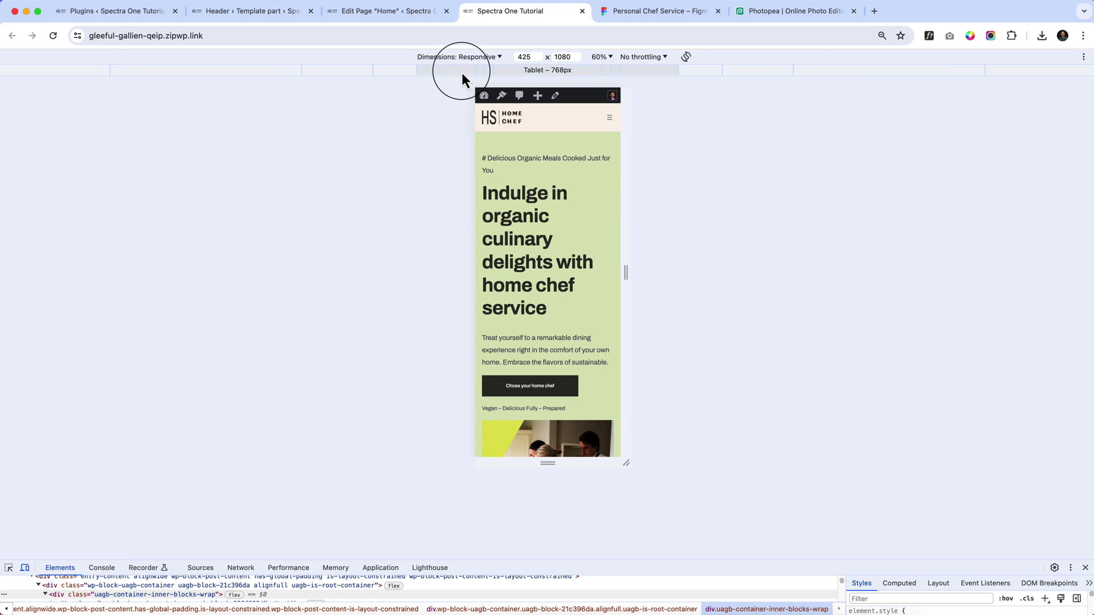
{"action": "scroll", "coordinate": [567, 308], "scroll_direction": "down", "scroll_amount": 5}
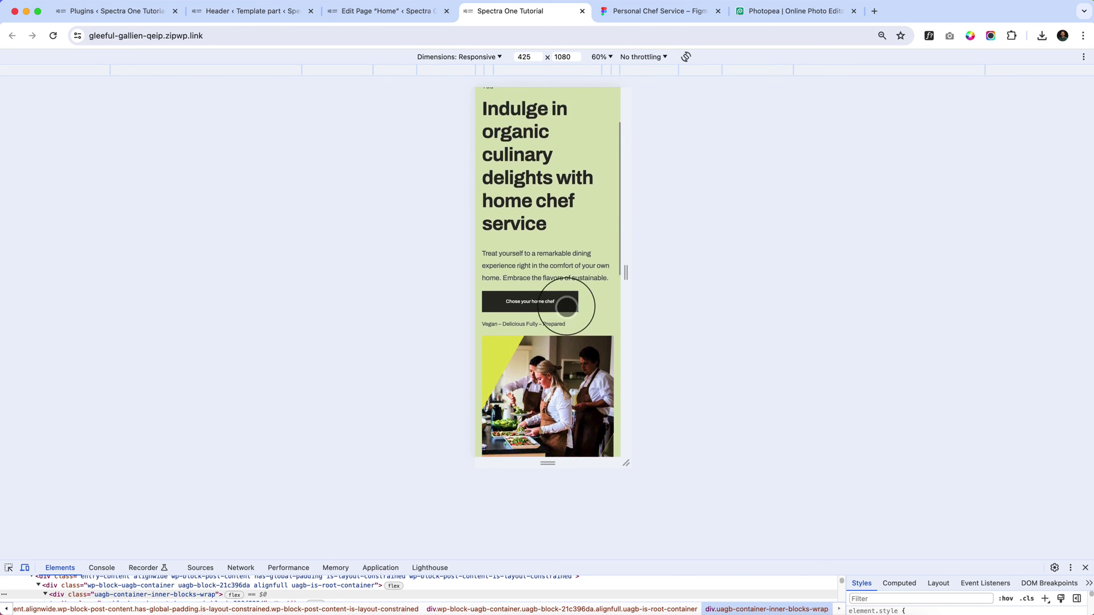
{"action": "scroll", "coordinate": [567, 308], "scroll_direction": "up", "scroll_amount": 5}
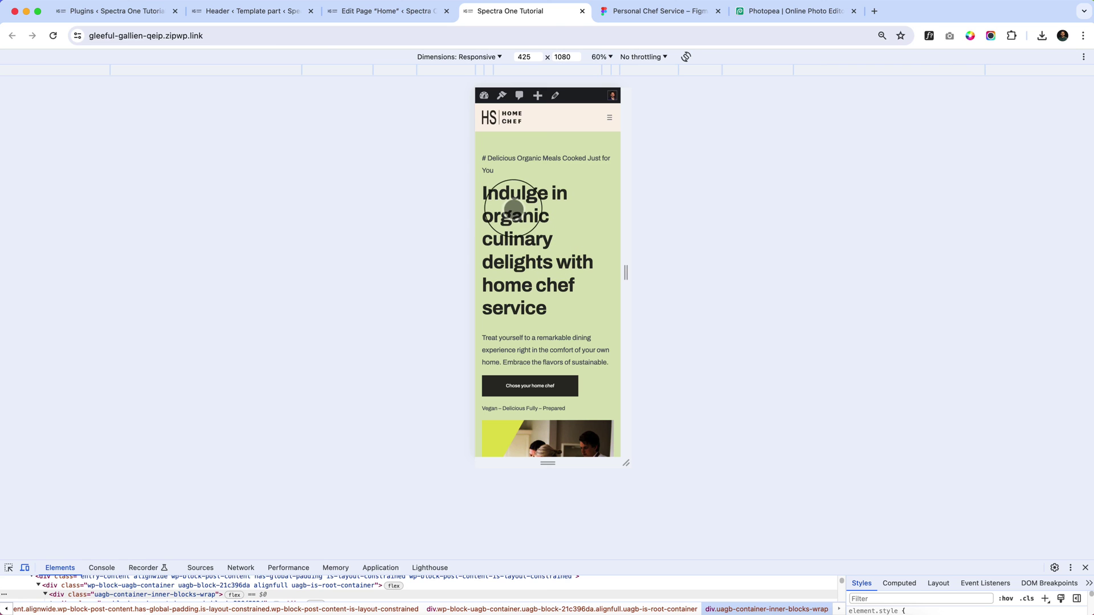
In the editor's tablet layout, set the outer hero container's top and bottom padding to 80 px.
{"action": "left_click", "coordinate": [351, 15]}
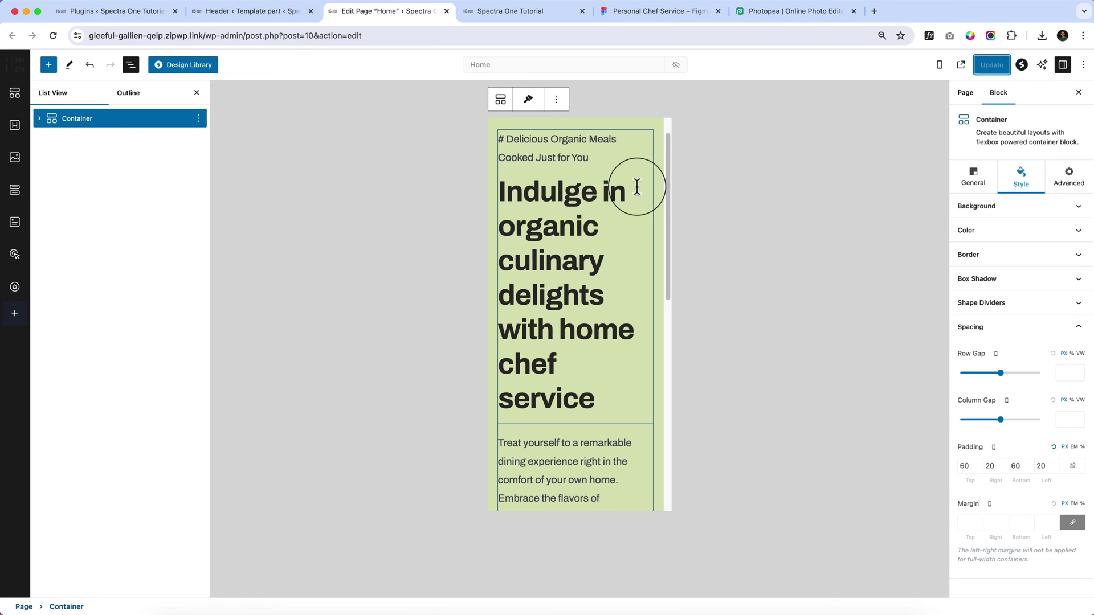
{"action": "scroll", "coordinate": [635, 182], "scroll_direction": "up", "scroll_amount": 2}
{"action": "left_click", "coordinate": [943, 65]}
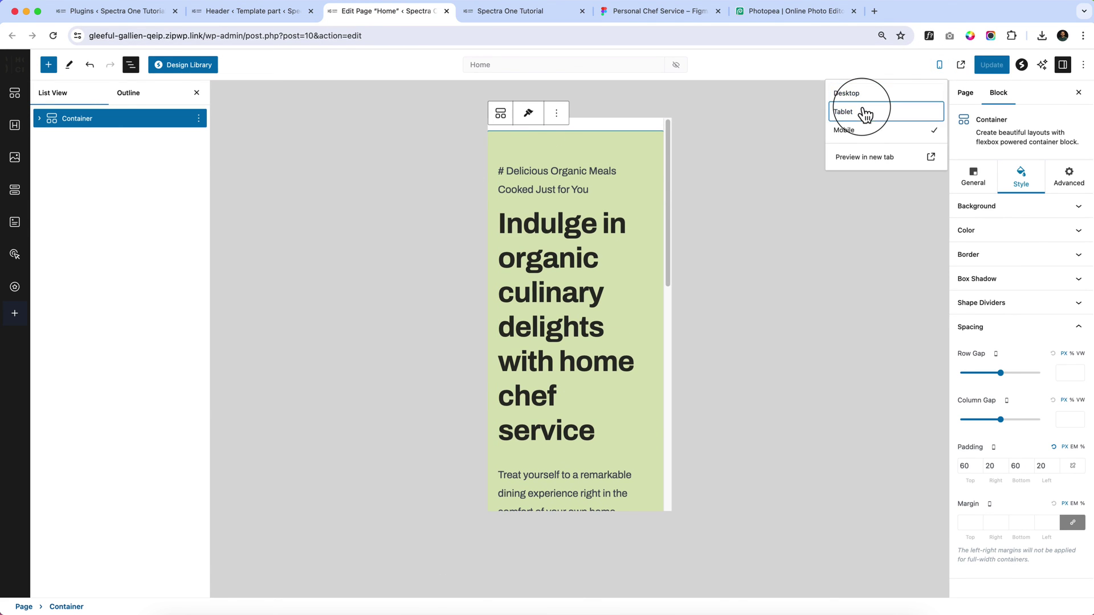
{"action": "left_click", "coordinate": [860, 112]}
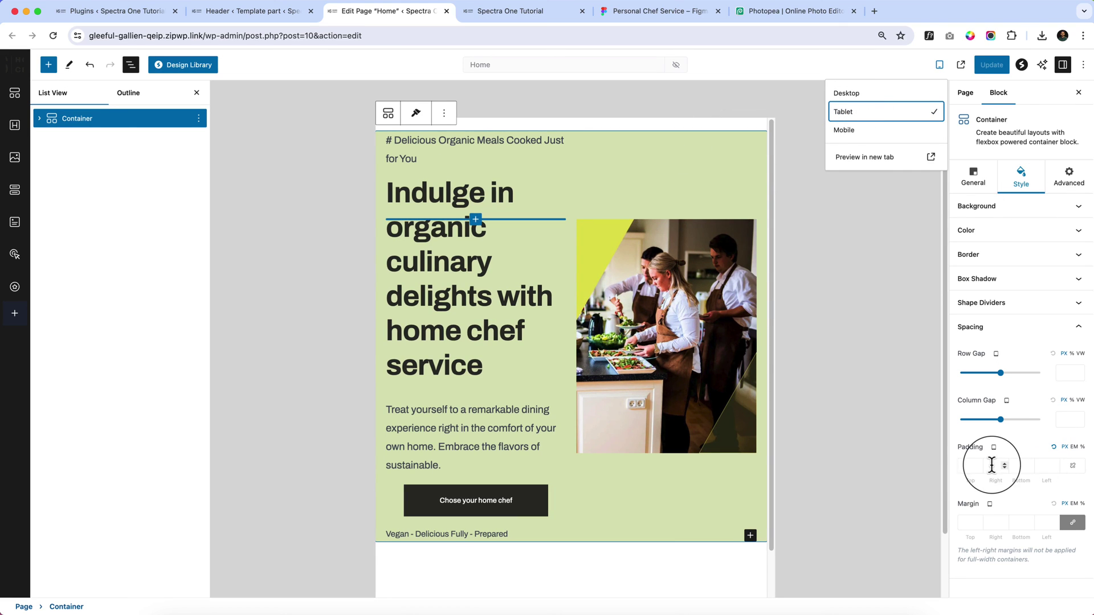
{"action": "left_click", "coordinate": [973, 466]}
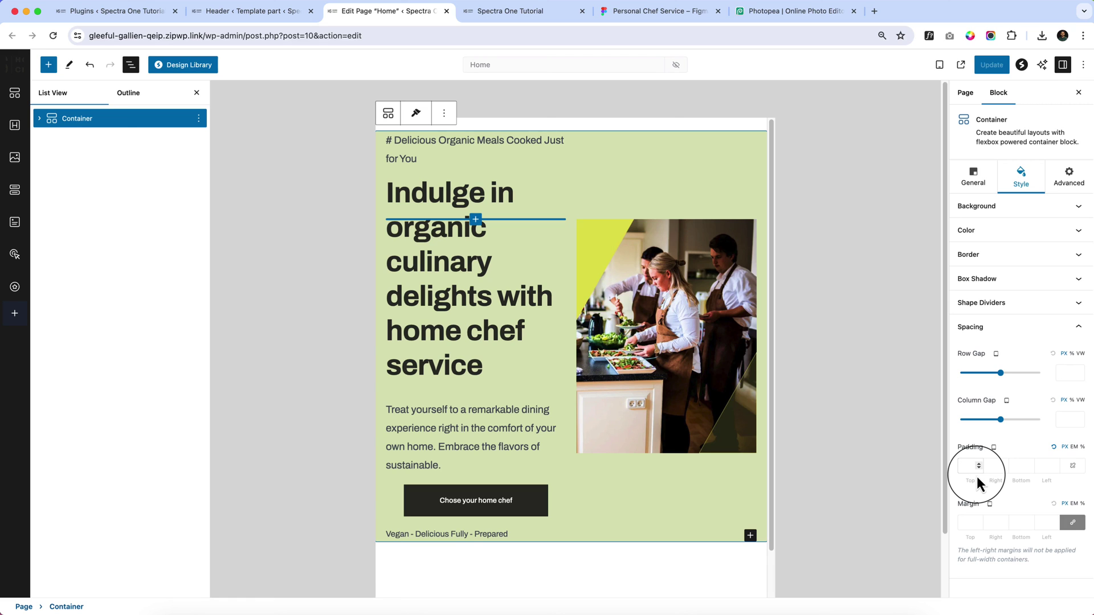
{"action": "type", "text": "80"}
{"action": "key", "text": "Tab"}
{"action": "key", "text": "Tab"}
{"action": "type", "text": "80"}
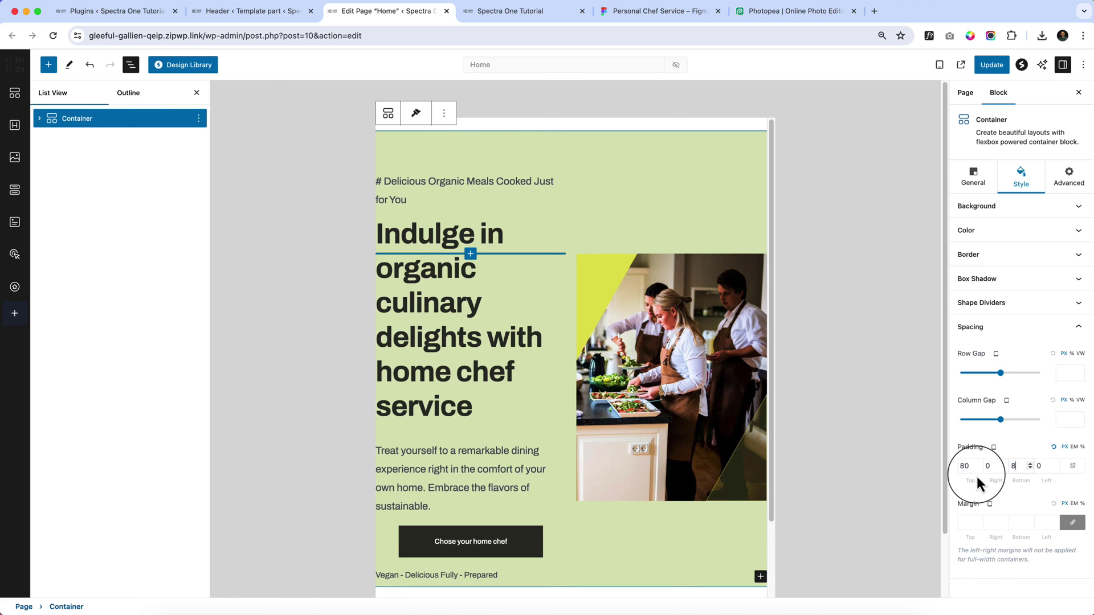
Set the hero container's tablet right and left padding to 20 px.
{"action": "key", "text": "shift+Tab"}
{"action": "key", "text": "shift+Tab"}
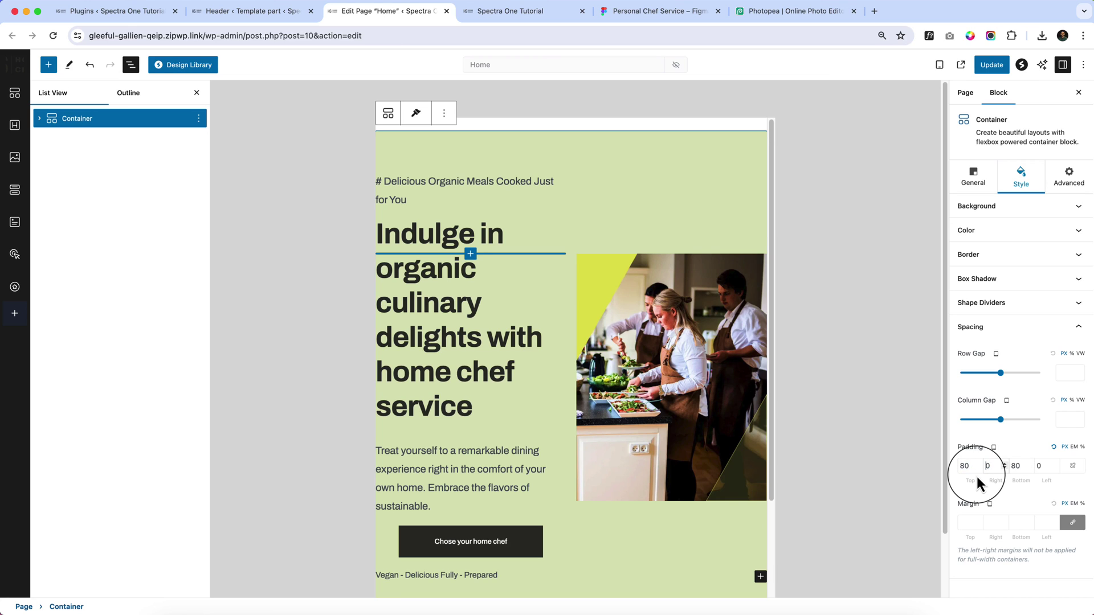
{"action": "type", "text": "2"}
{"action": "key", "text": "Tab"}
{"action": "key", "text": "Tab"}
{"action": "type", "text": "2"}
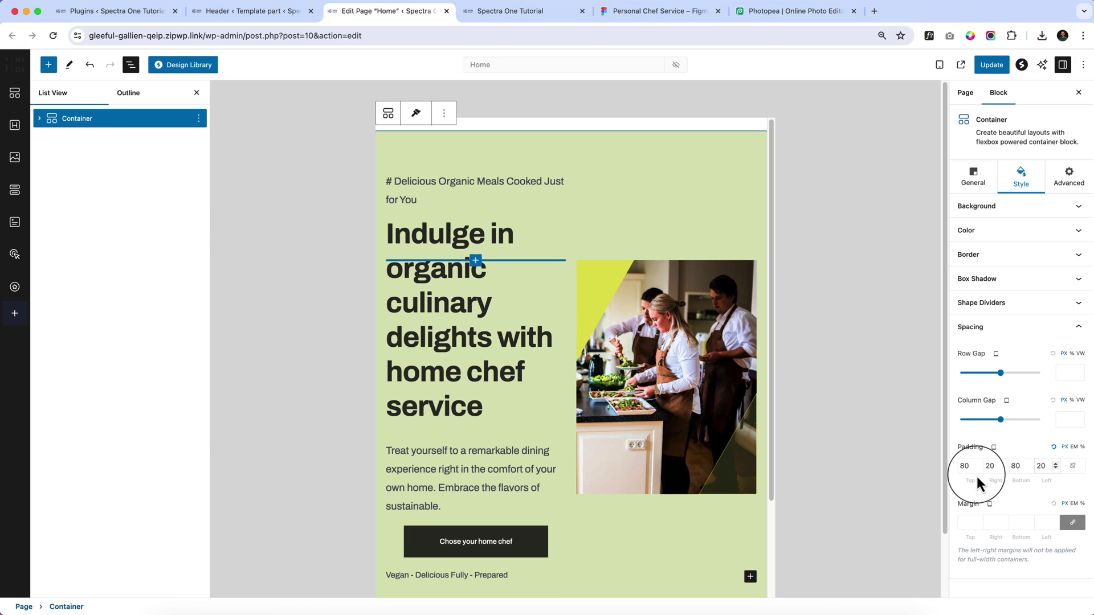
{"action": "left_click", "coordinate": [977, 477]}
{"action": "key", "text": "shift+Tab"}
{"action": "key", "text": "shift+Tab"}
{"action": "key", "text": "shift+Tab"}
{"action": "key", "text": "shift+Tab"}
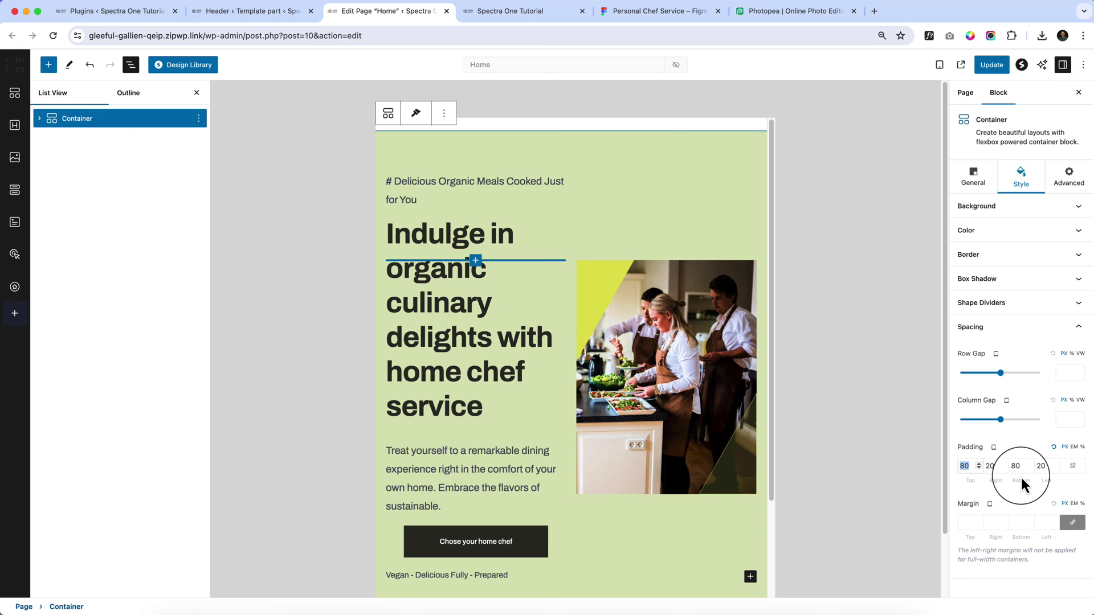
{"action": "key", "text": "Tab"}
{"action": "key", "text": "Tab"}
{"action": "key", "text": "Tab"}
{"action": "key", "text": "shift+Tab"}
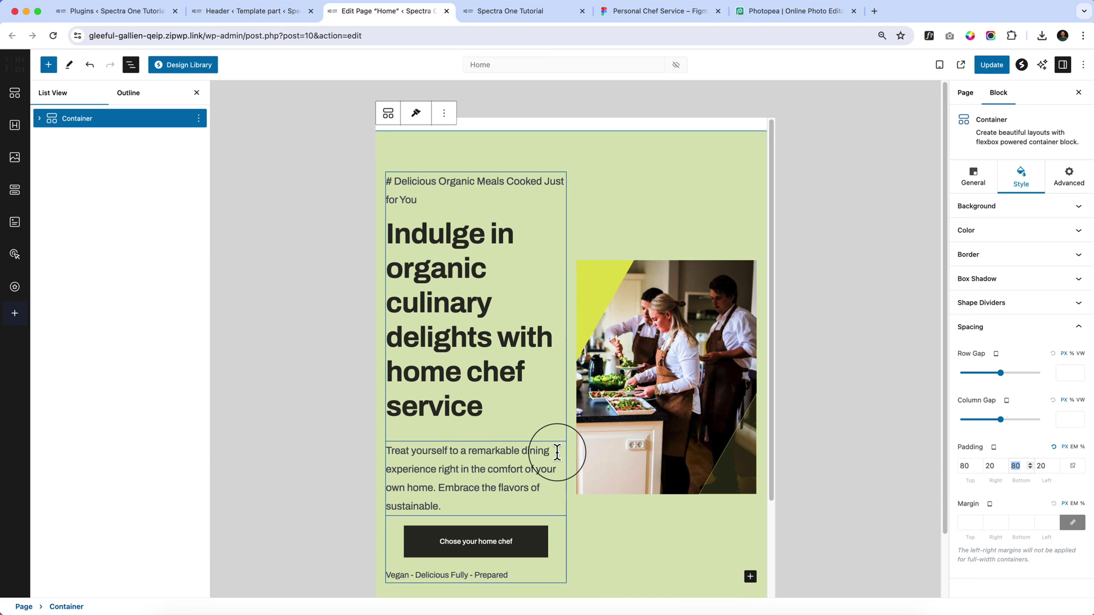
In the mobile layout, set the hero heading's font size to 40 px.
{"action": "left_click", "coordinate": [940, 64]}
{"action": "left_click", "coordinate": [886, 129]}
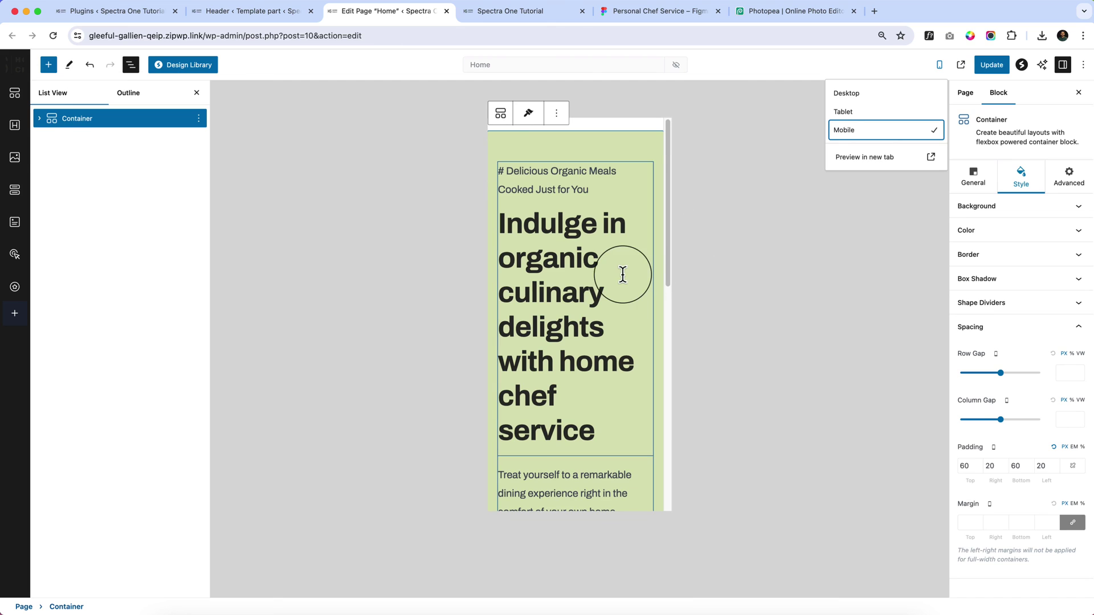
{"action": "left_click", "coordinate": [590, 266]}
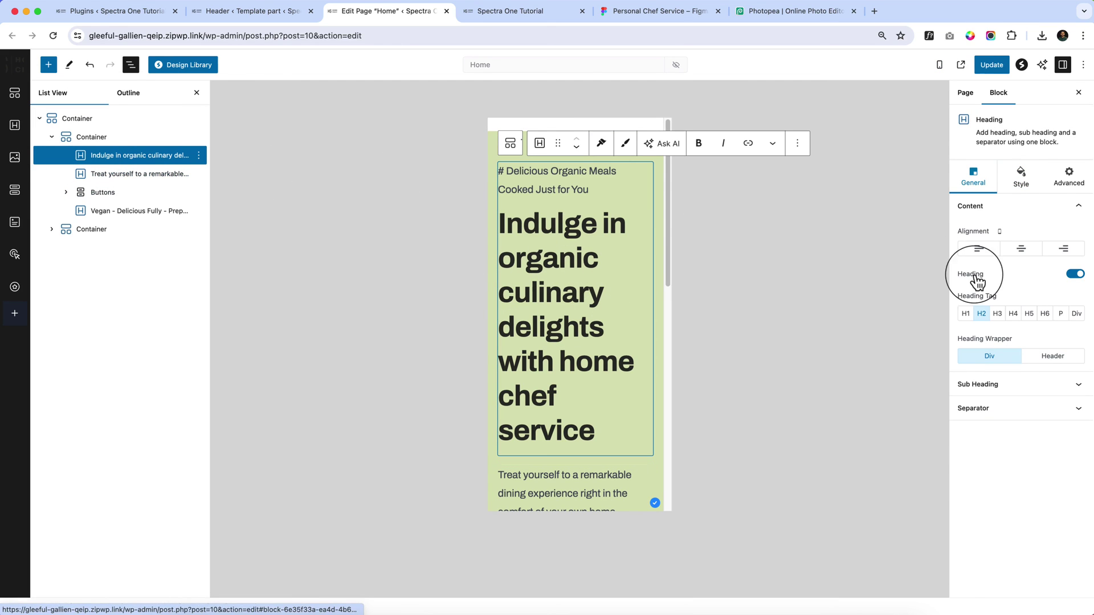
{"action": "left_click", "coordinate": [1035, 172]}
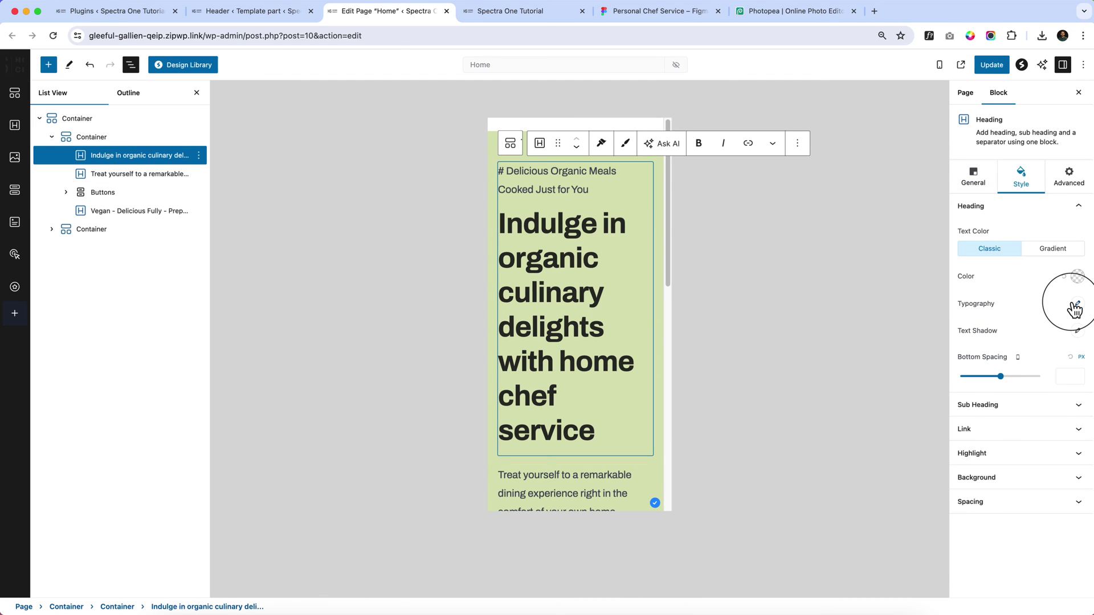
{"action": "left_click", "coordinate": [1077, 304]}
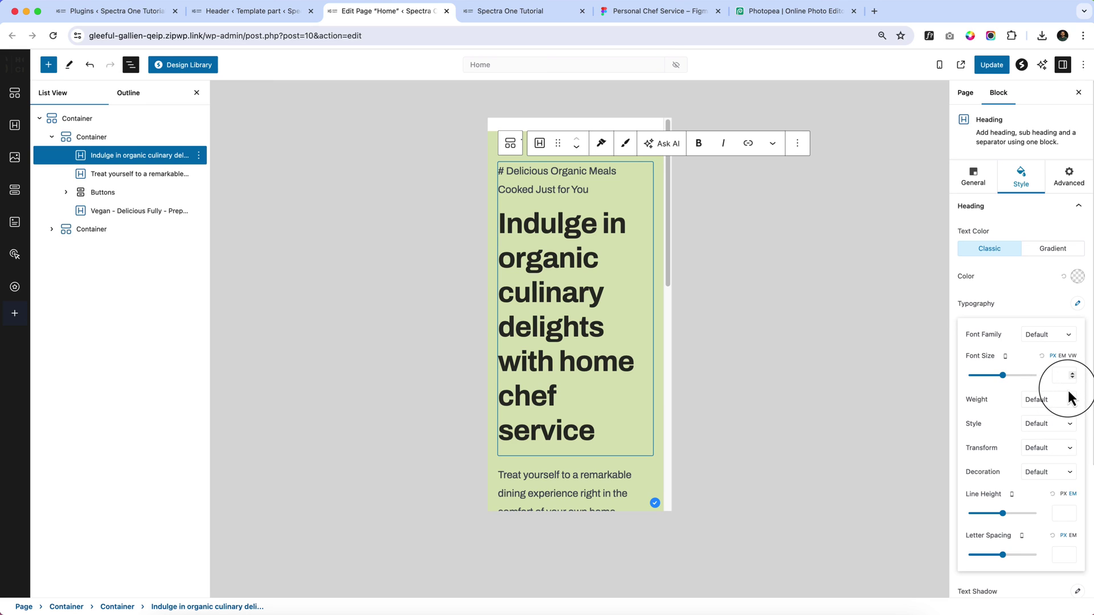
{"action": "type", "text": "40"}
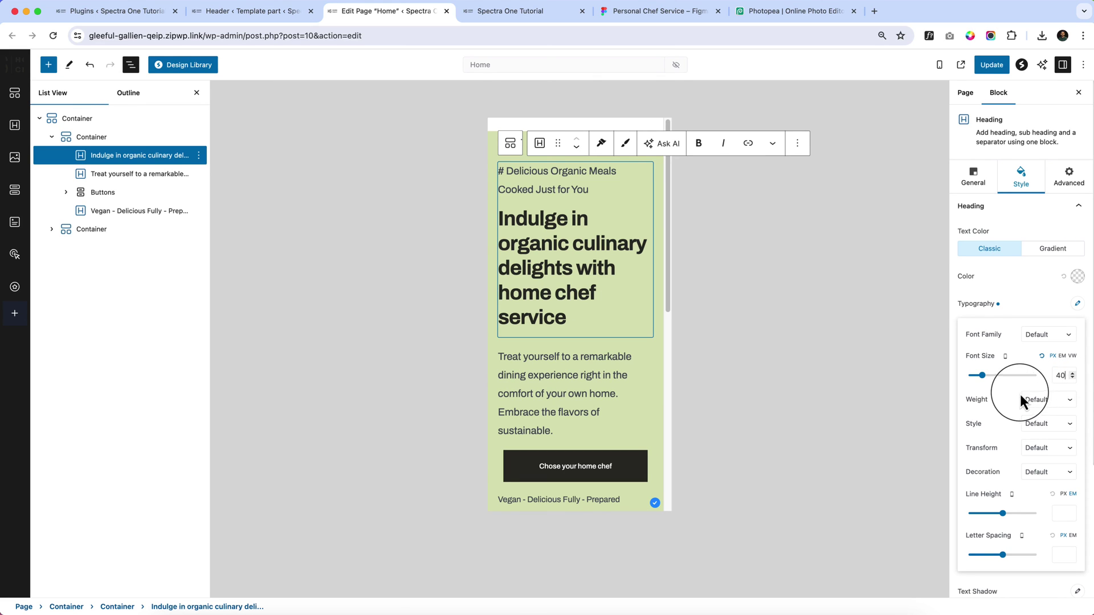
Change the hero heading's tag to H1, return the editor to the desktop layout and update the page.
{"action": "left_click", "coordinate": [973, 177]}
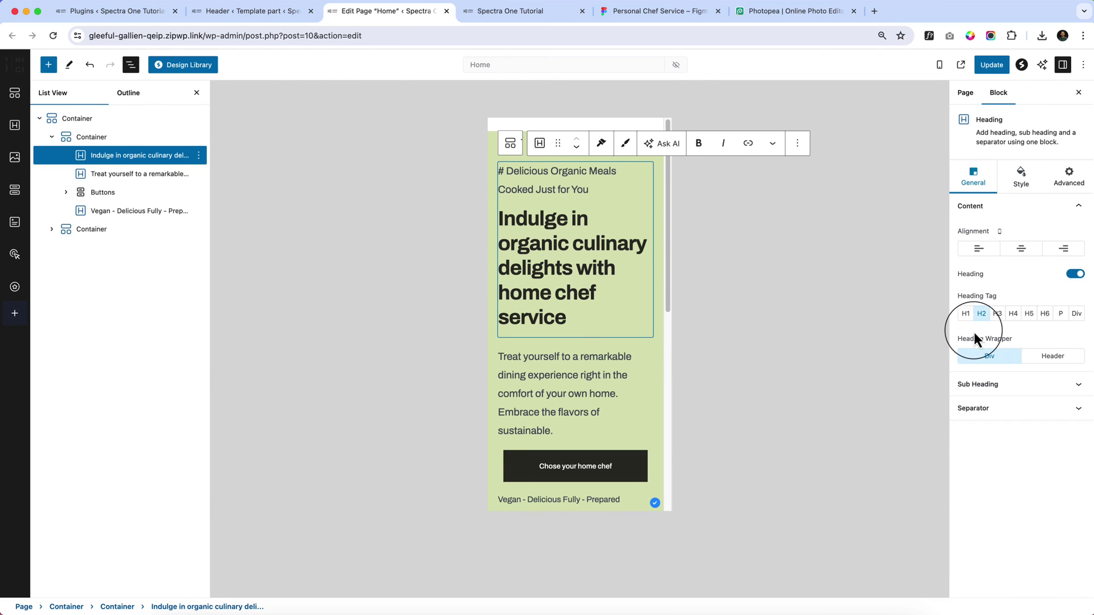
{"action": "left_click", "coordinate": [965, 314]}
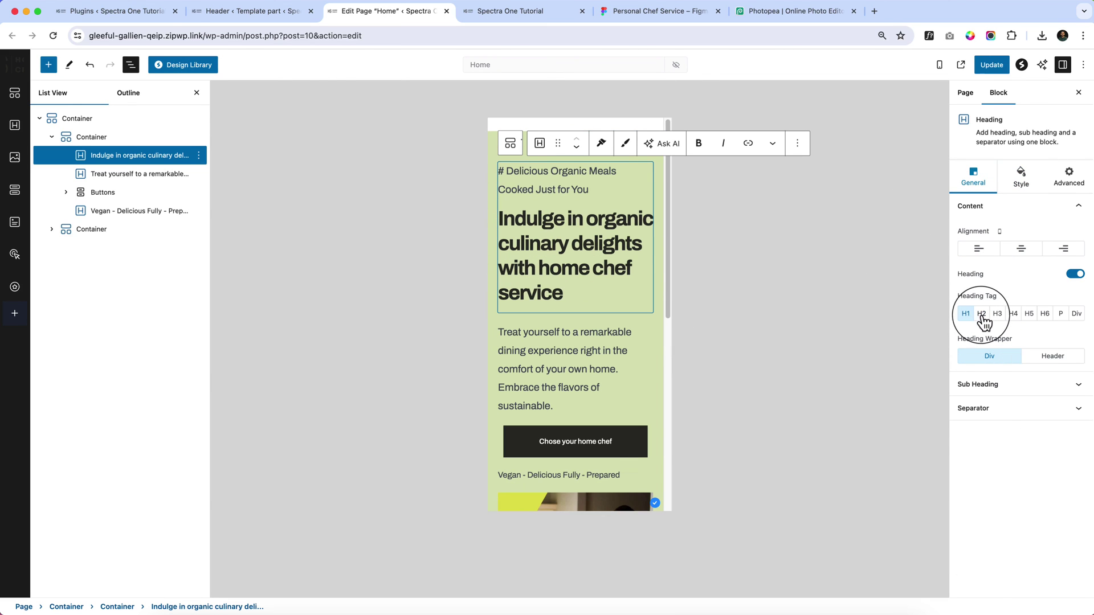
{"action": "left_click", "coordinate": [941, 66]}
{"action": "left_click", "coordinate": [881, 94]}
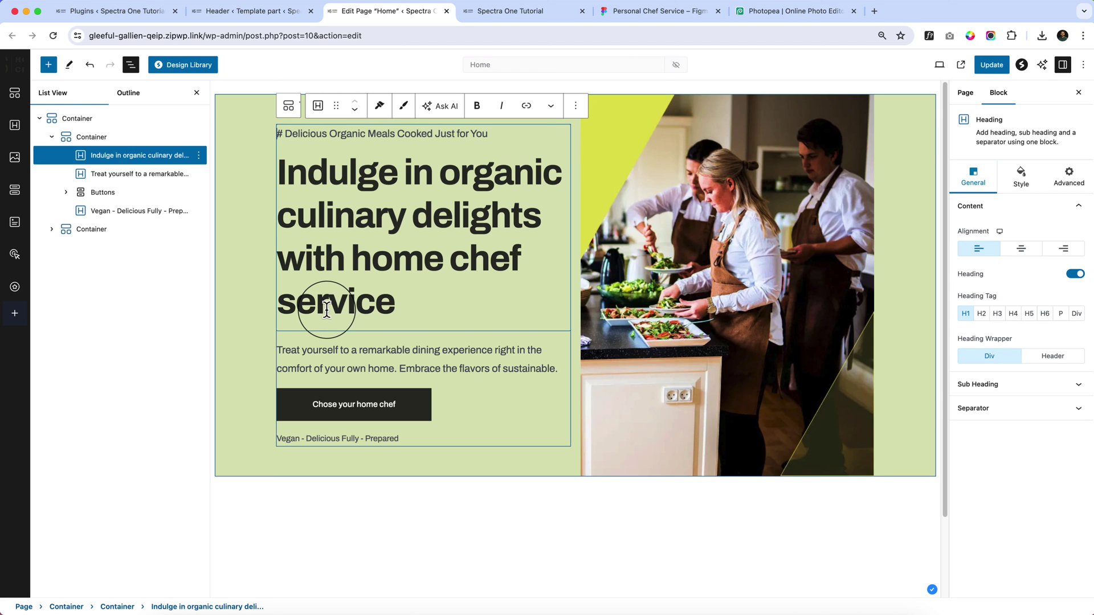
{"action": "left_click", "coordinate": [992, 65]}
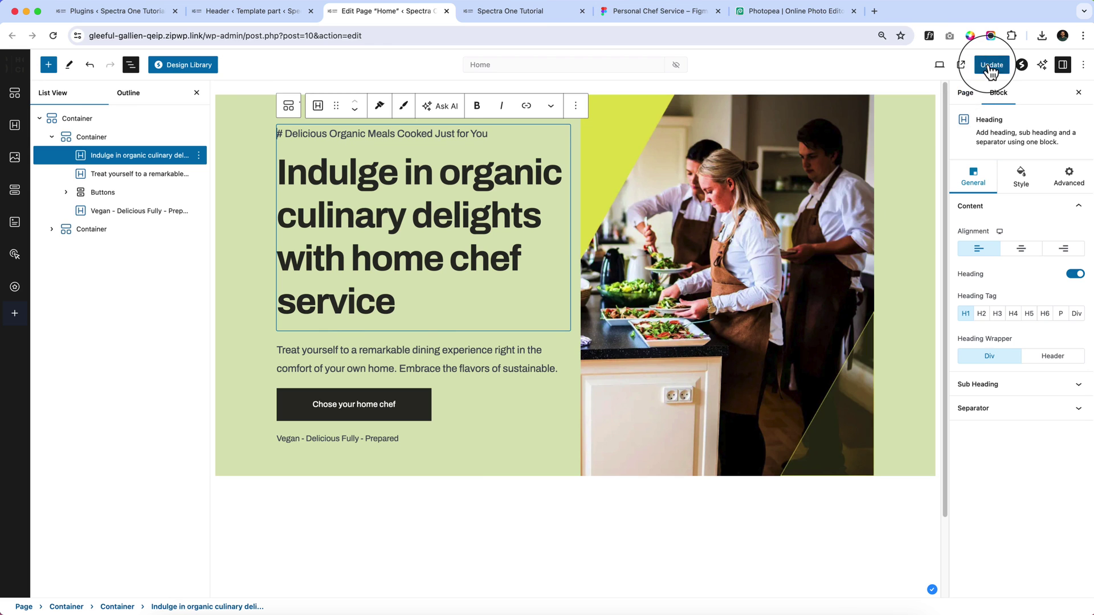
Return the live site from mobile emulation to full width and look through the Figma design around the About Our Business section.
{"action": "left_click", "coordinate": [541, 22]}
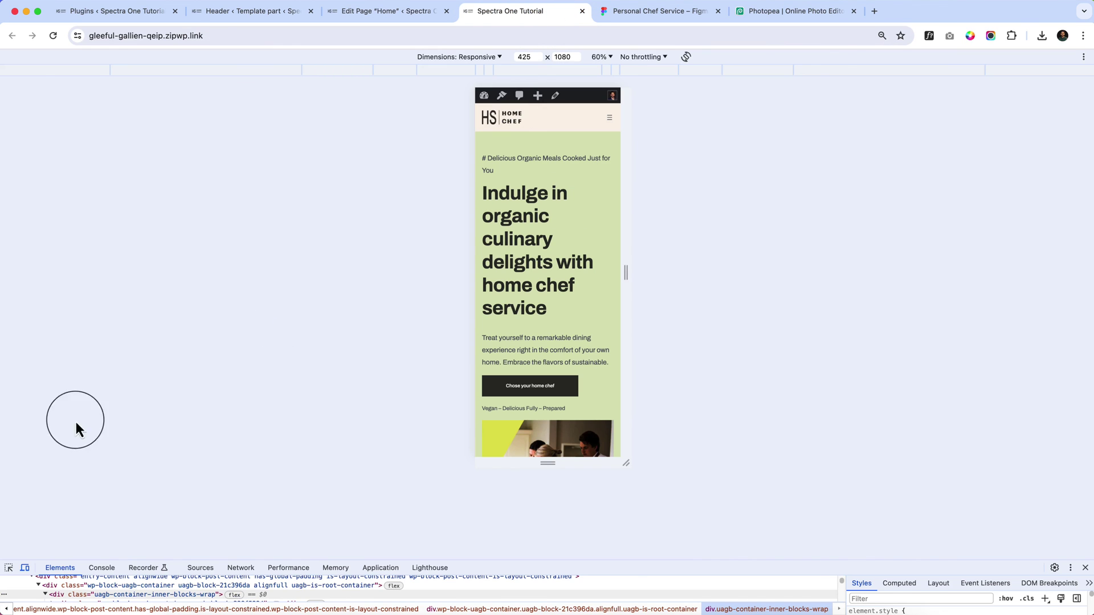
{"action": "left_click", "coordinate": [24, 570]}
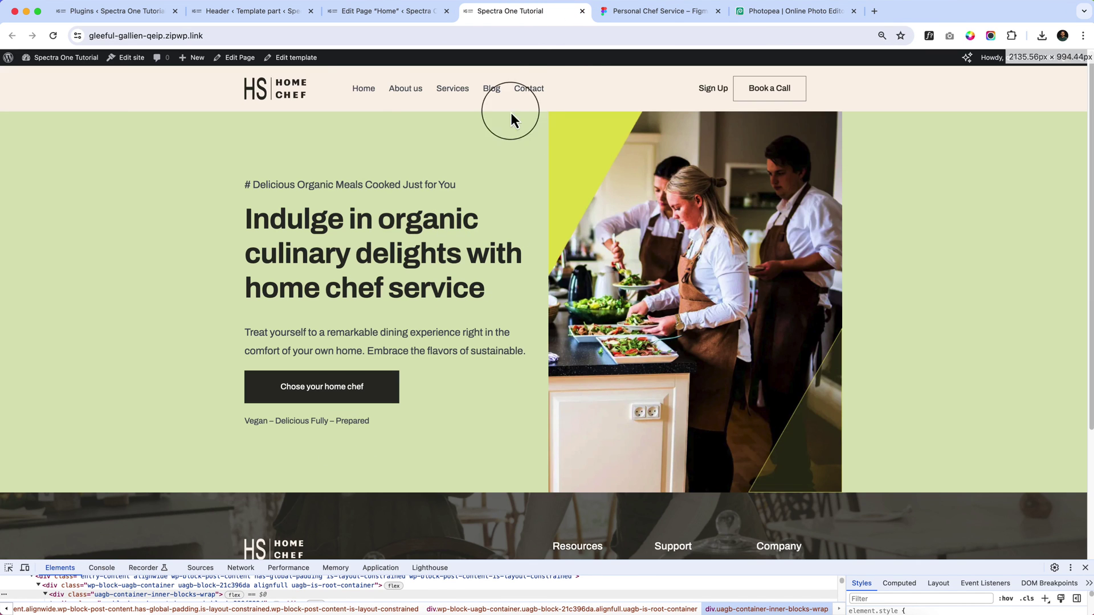
{"action": "left_click", "coordinate": [627, 21]}
{"action": "scroll", "coordinate": [509, 302], "scroll_direction": "down", "scroll_amount": 10}
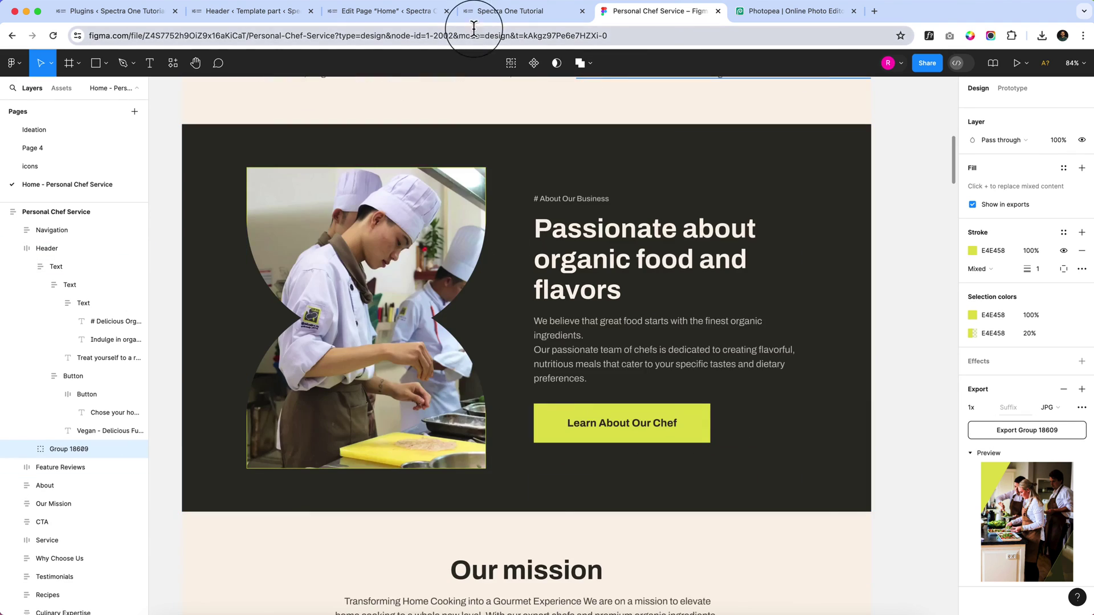
{"action": "left_click", "coordinate": [392, 13]}
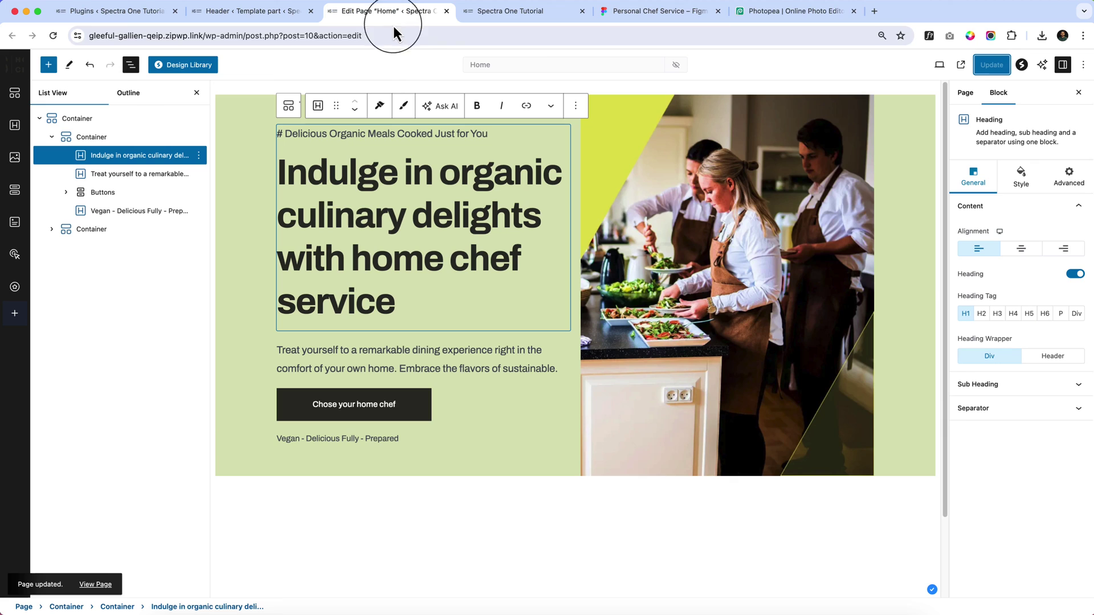
Reload the live site, close the developer tools and check the updated hero section at desktop width.
{"action": "left_click", "coordinate": [511, 11]}
{"action": "left_click", "coordinate": [510, 36]}
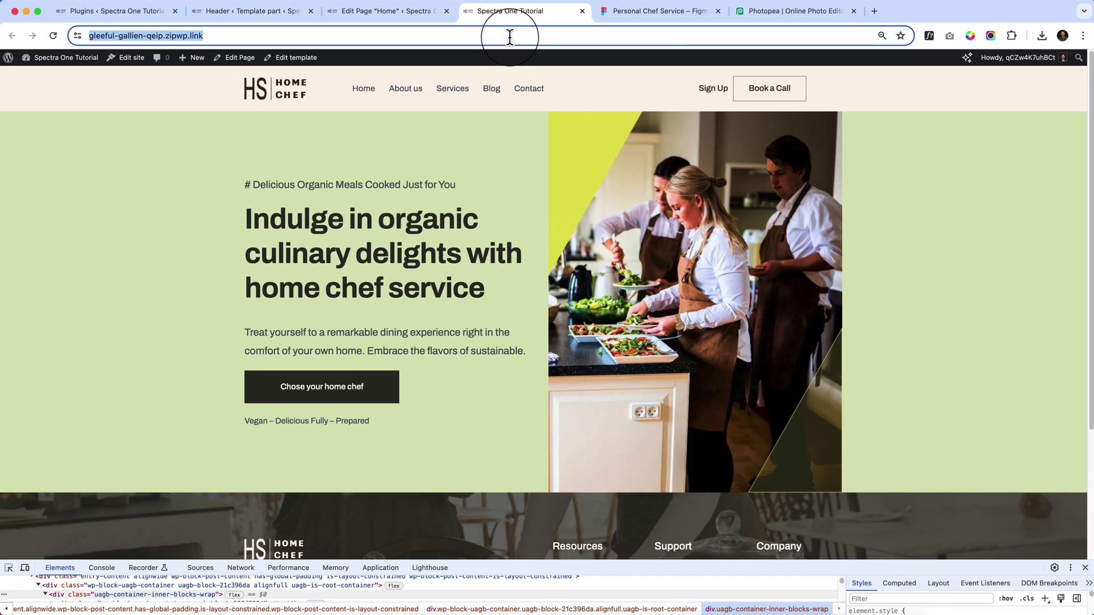
{"action": "key", "text": "Return"}
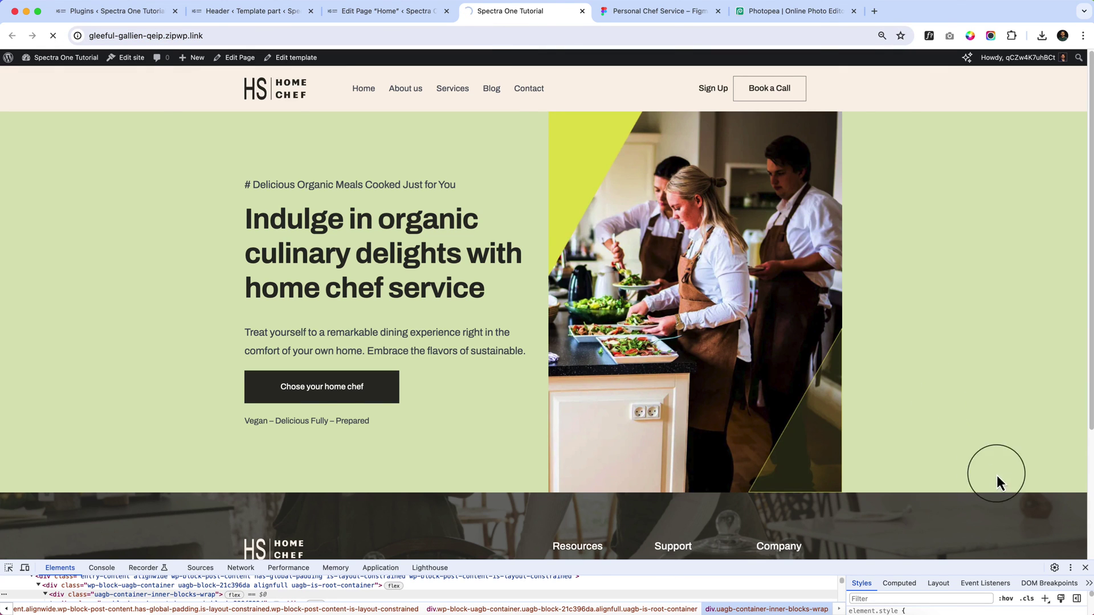
{"action": "left_click", "coordinate": [1085, 568]}
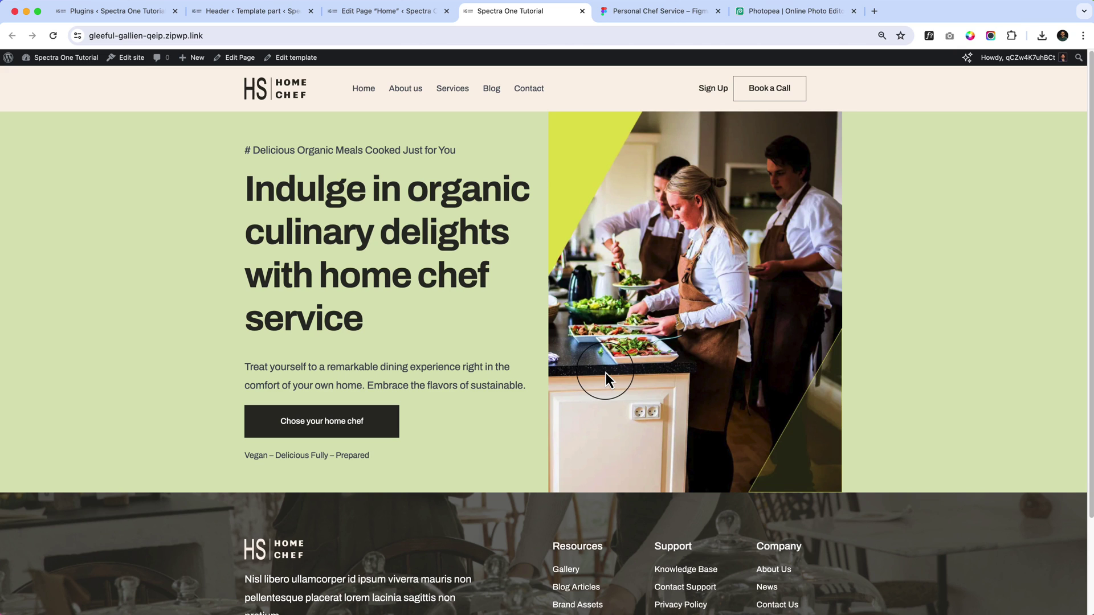
{"action": "scroll", "coordinate": [606, 373], "scroll_direction": "down", "scroll_amount": 2}
{"action": "scroll", "coordinate": [603, 367], "scroll_direction": "up", "scroll_amount": 2}
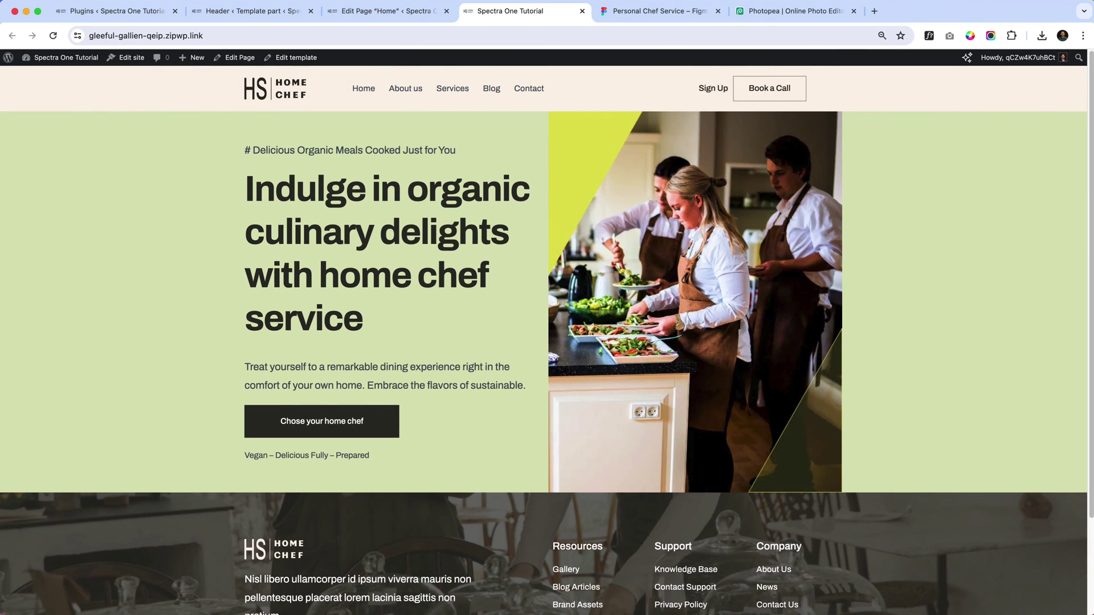